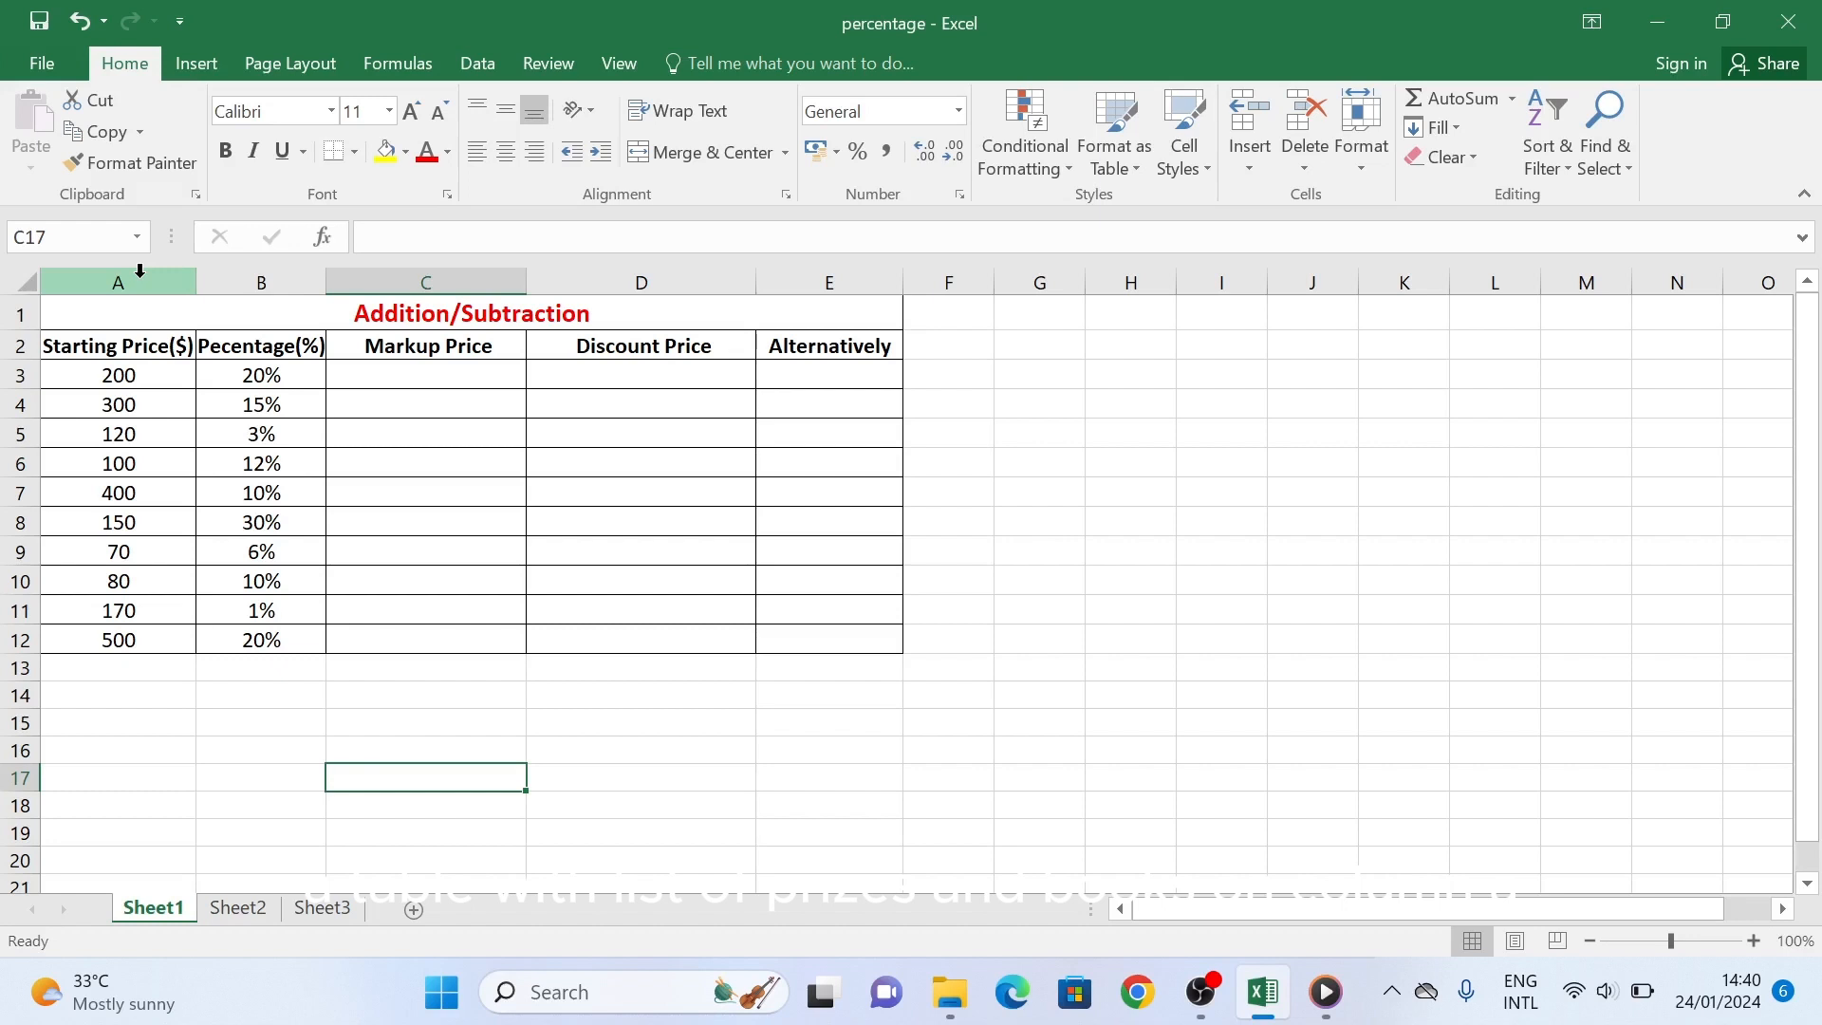
pyautogui.click(140, 277)
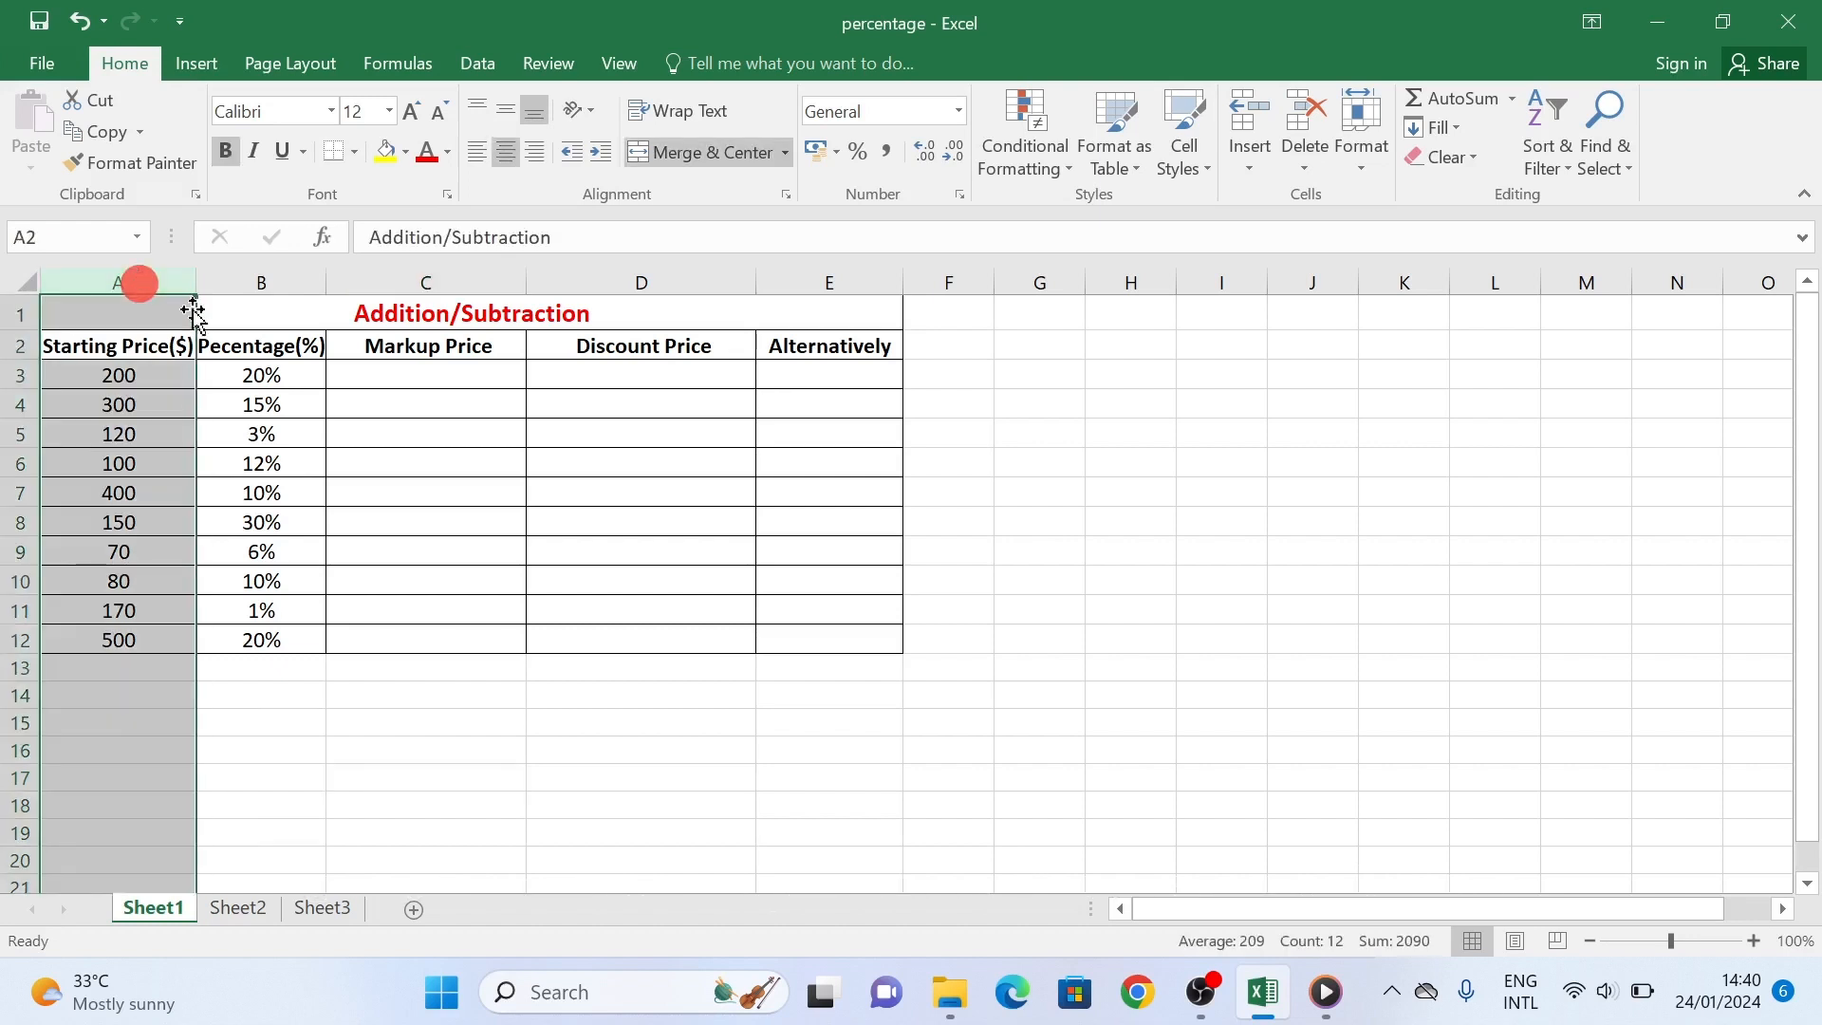
pyautogui.click(265, 281)
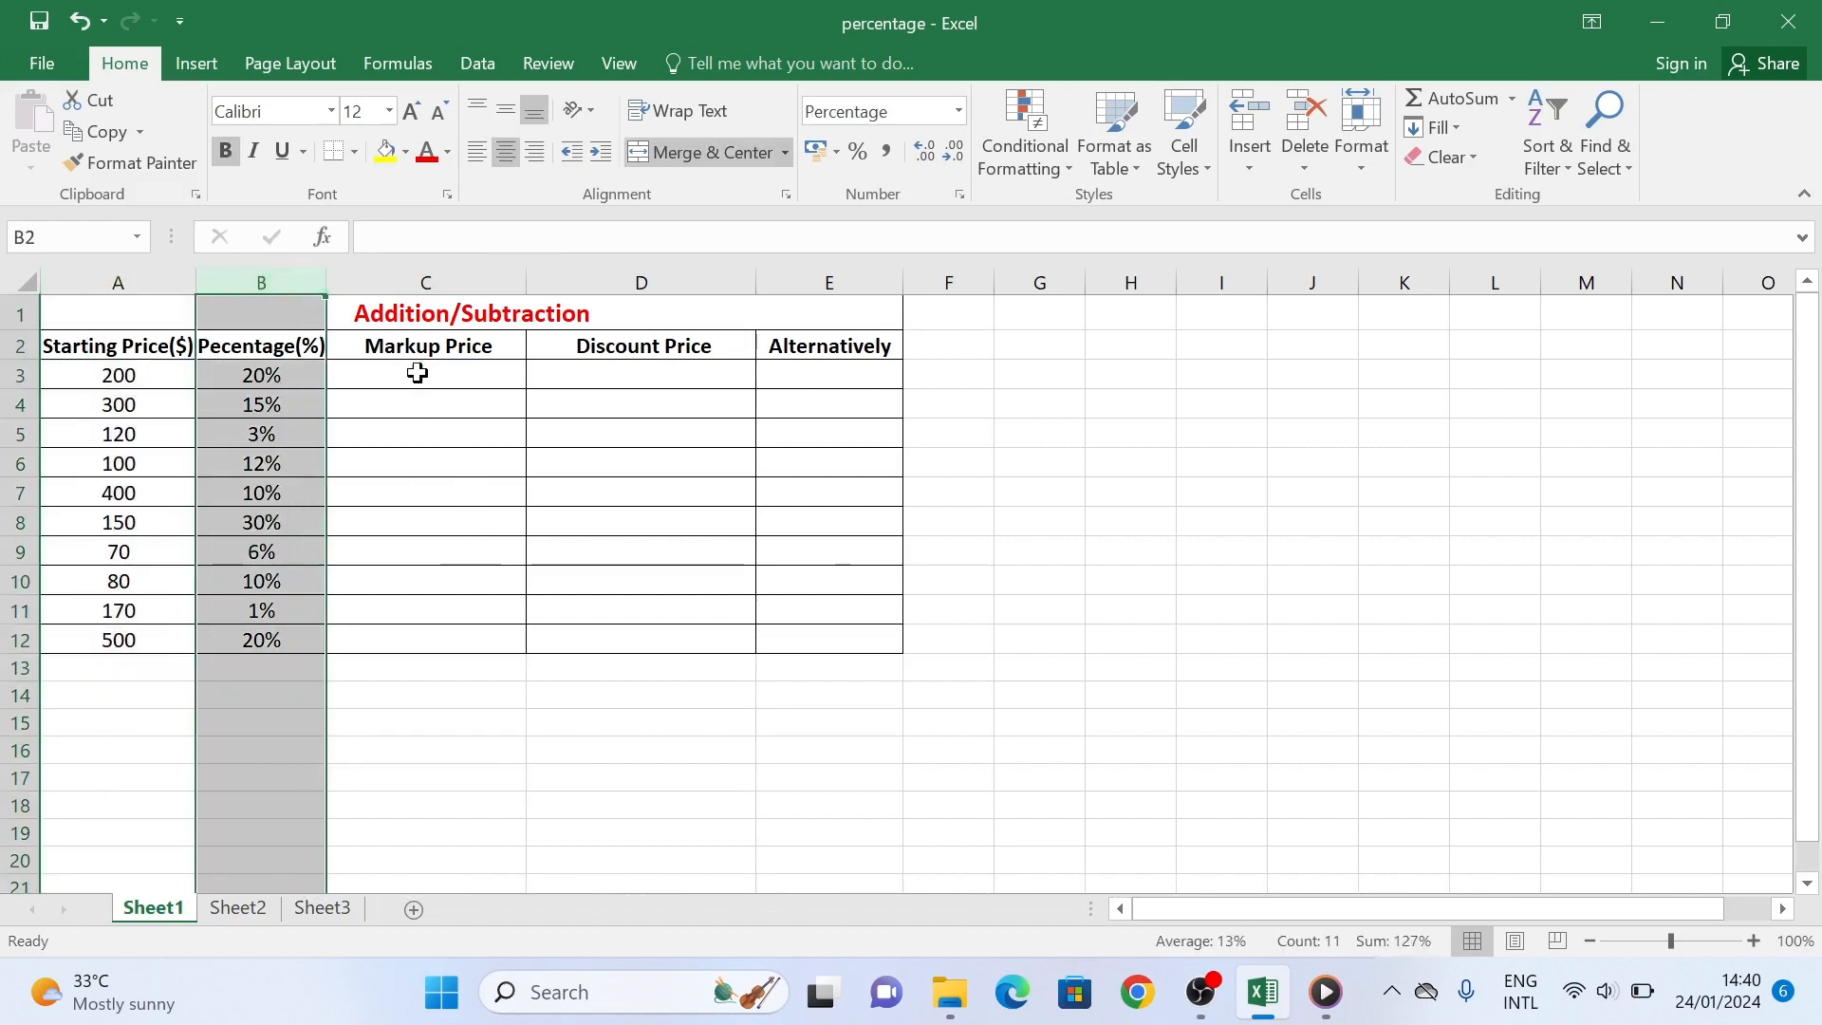
pyautogui.click(418, 371)
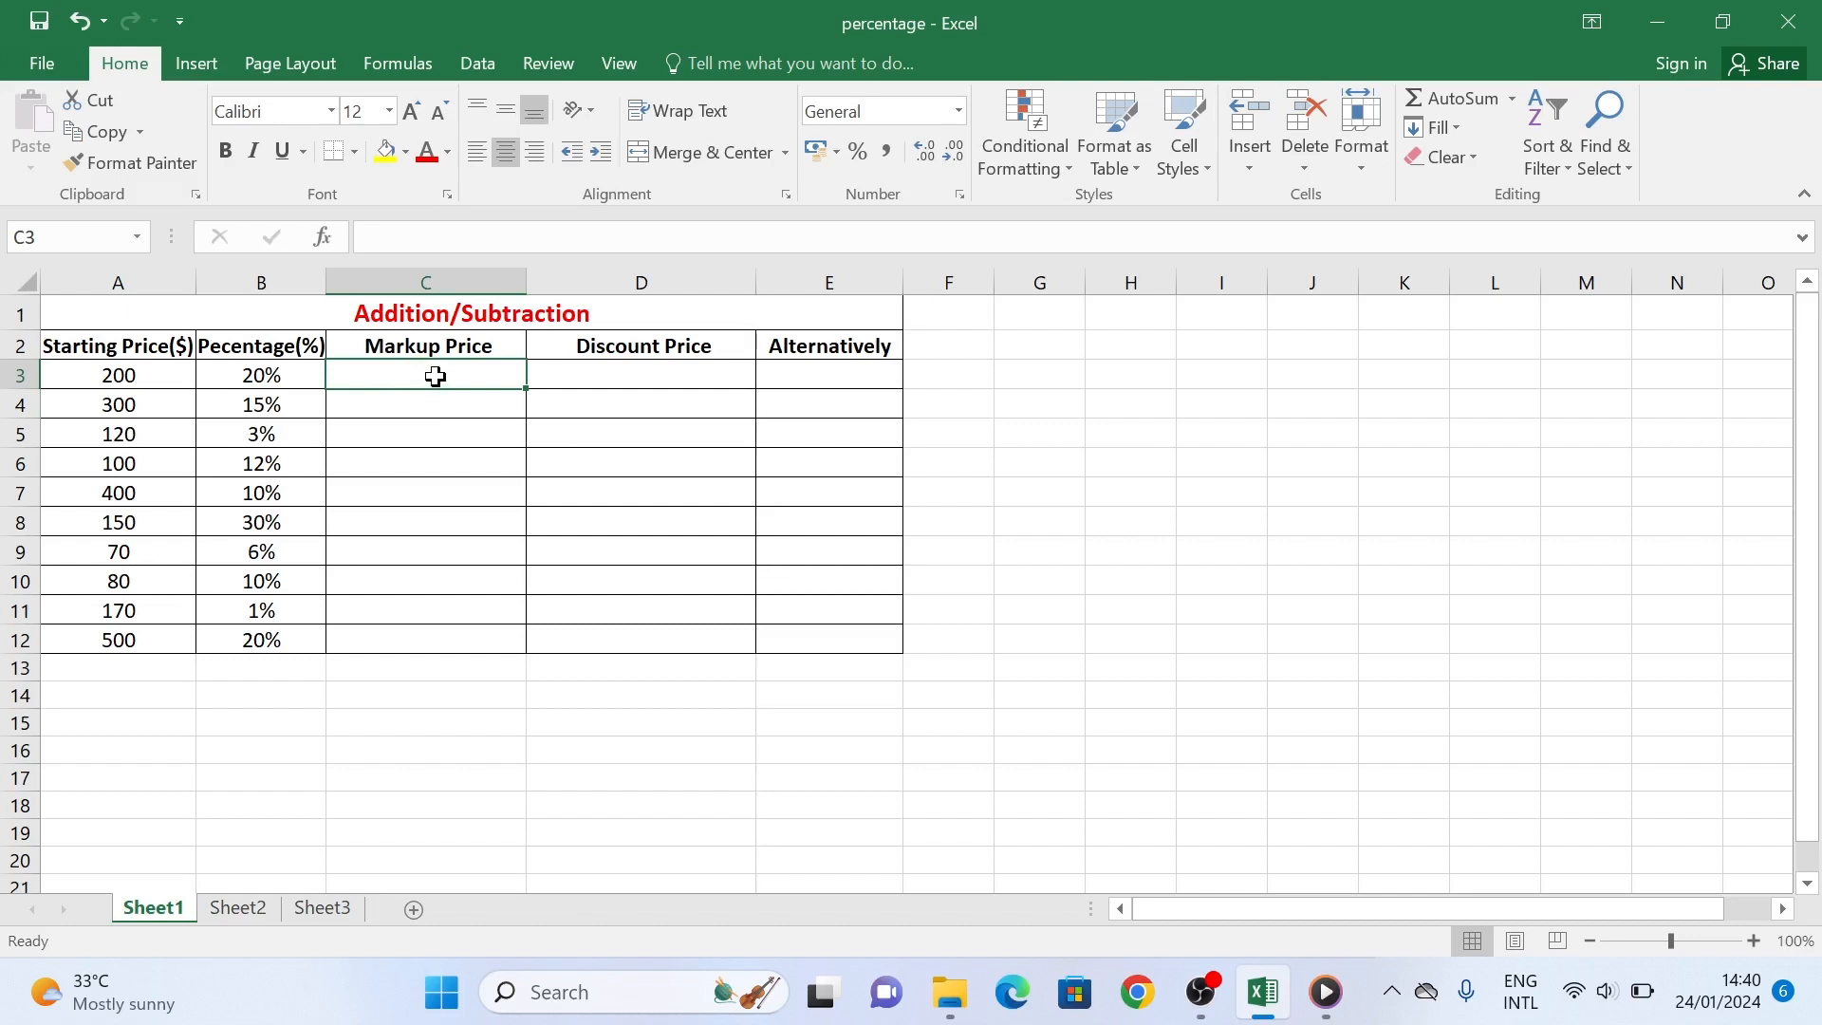
pyautogui.click(435, 376)
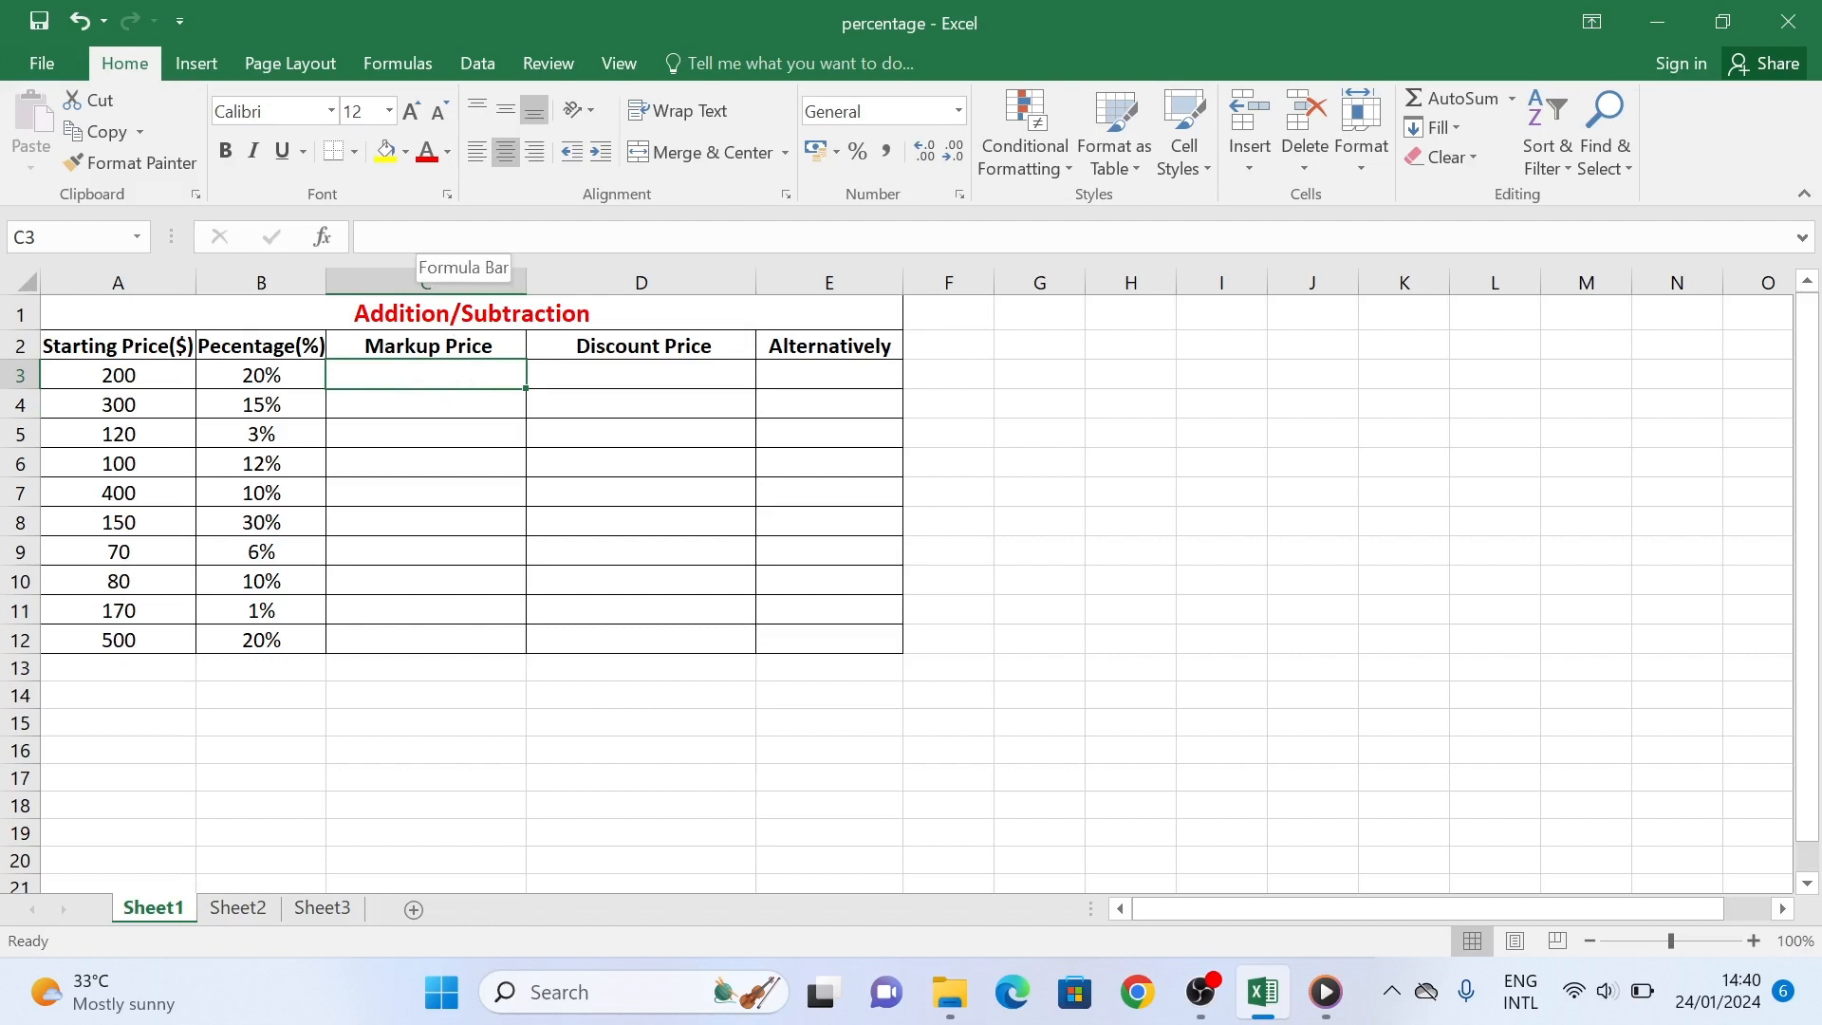
pyautogui.click(421, 285)
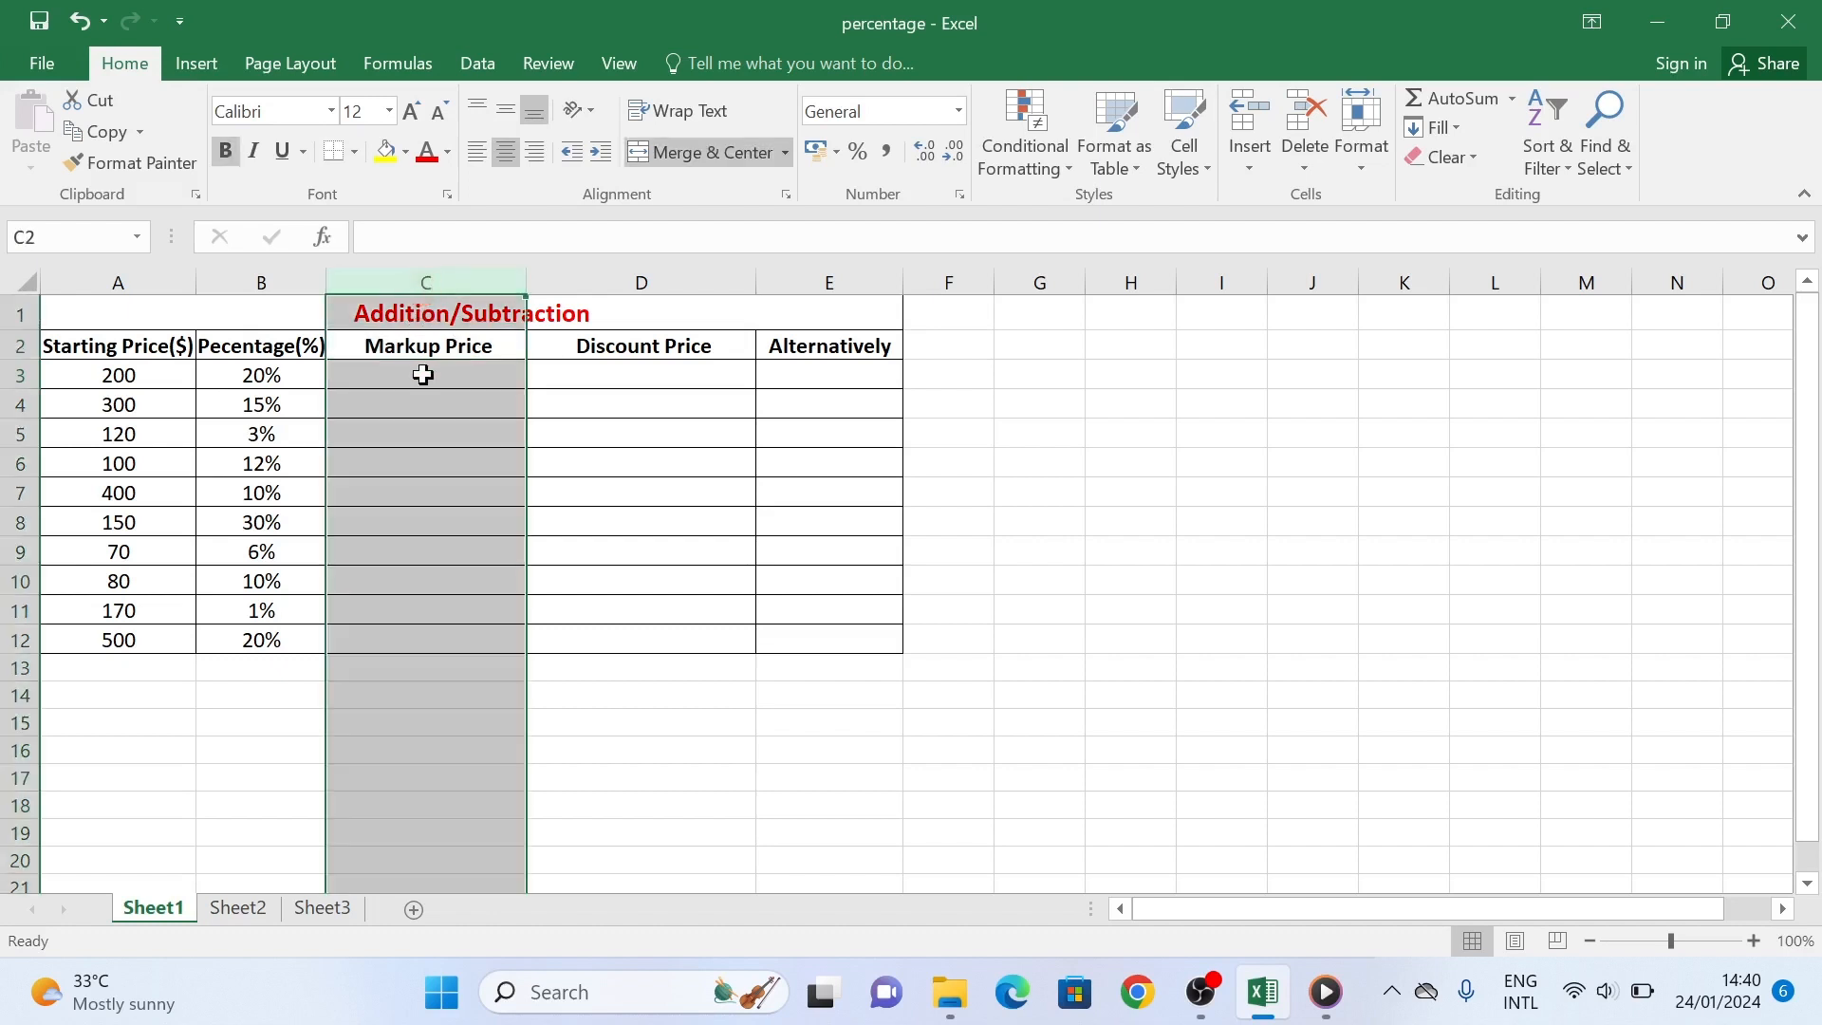
# Calculate the first Markup Price in cell C3 with the formula =A3+(A3*B3).
pyautogui.click(424, 373)
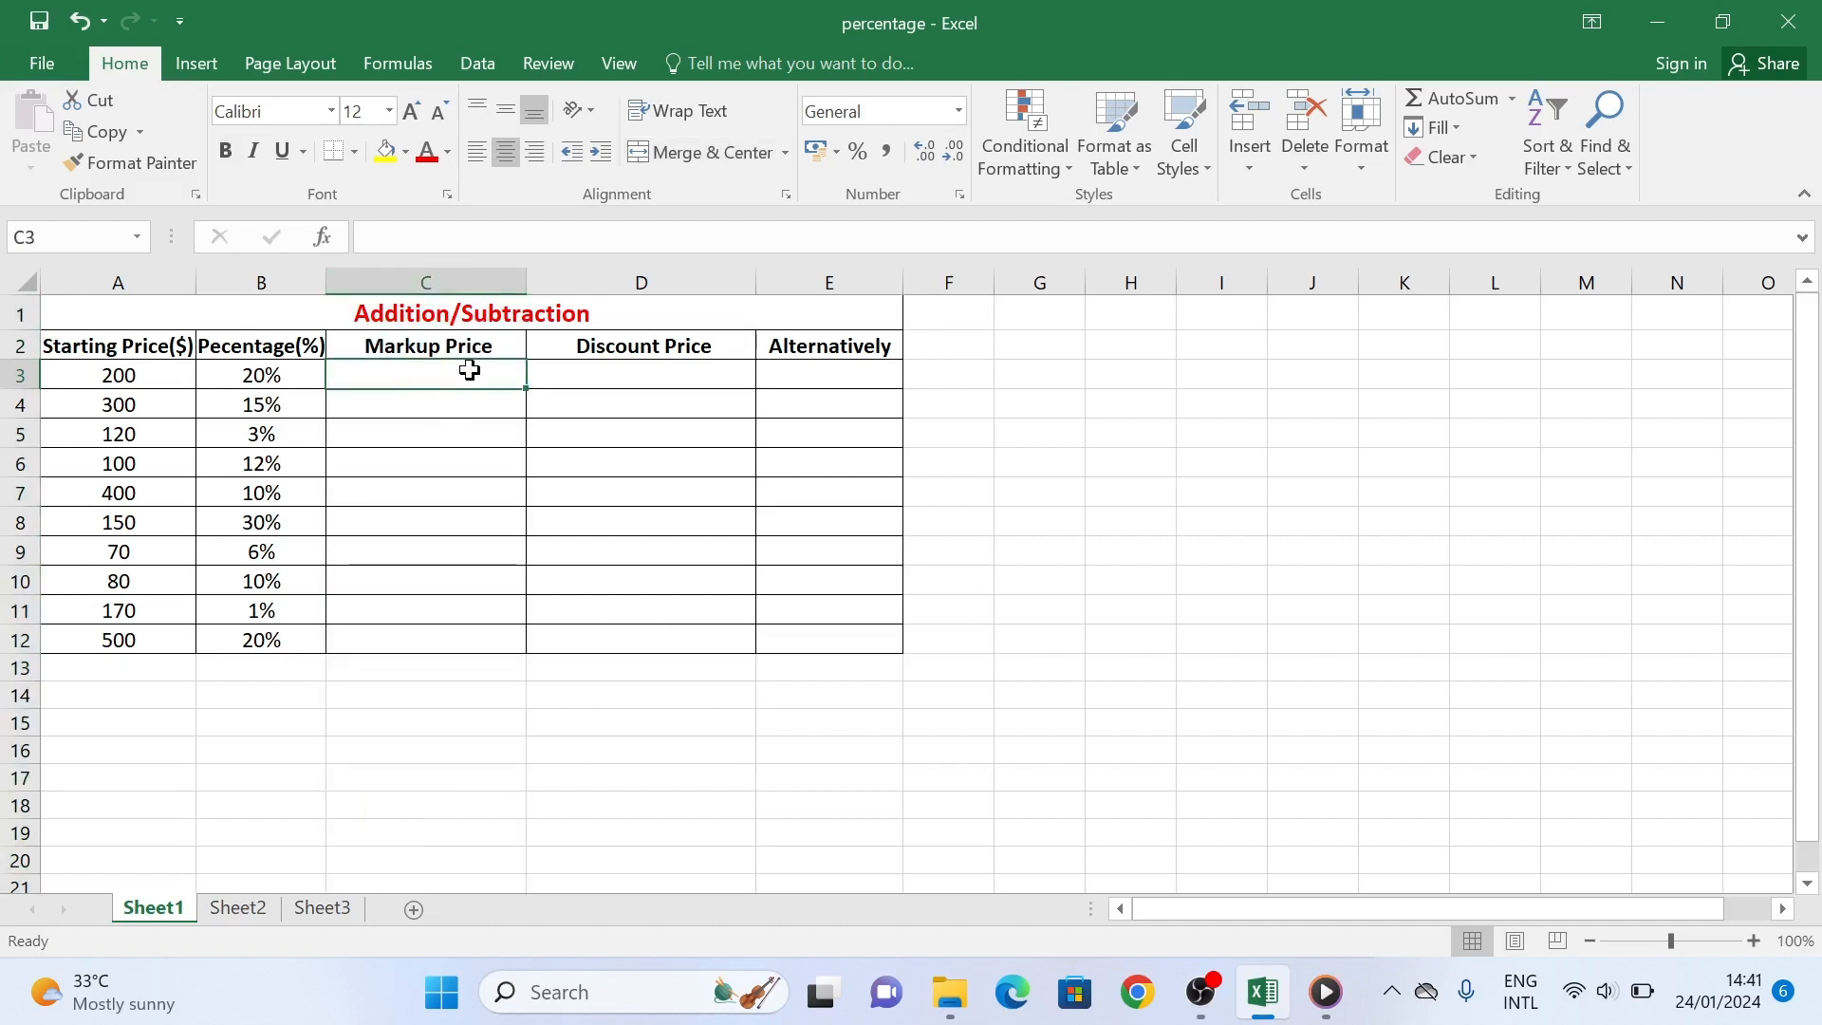
pyautogui.write('=')
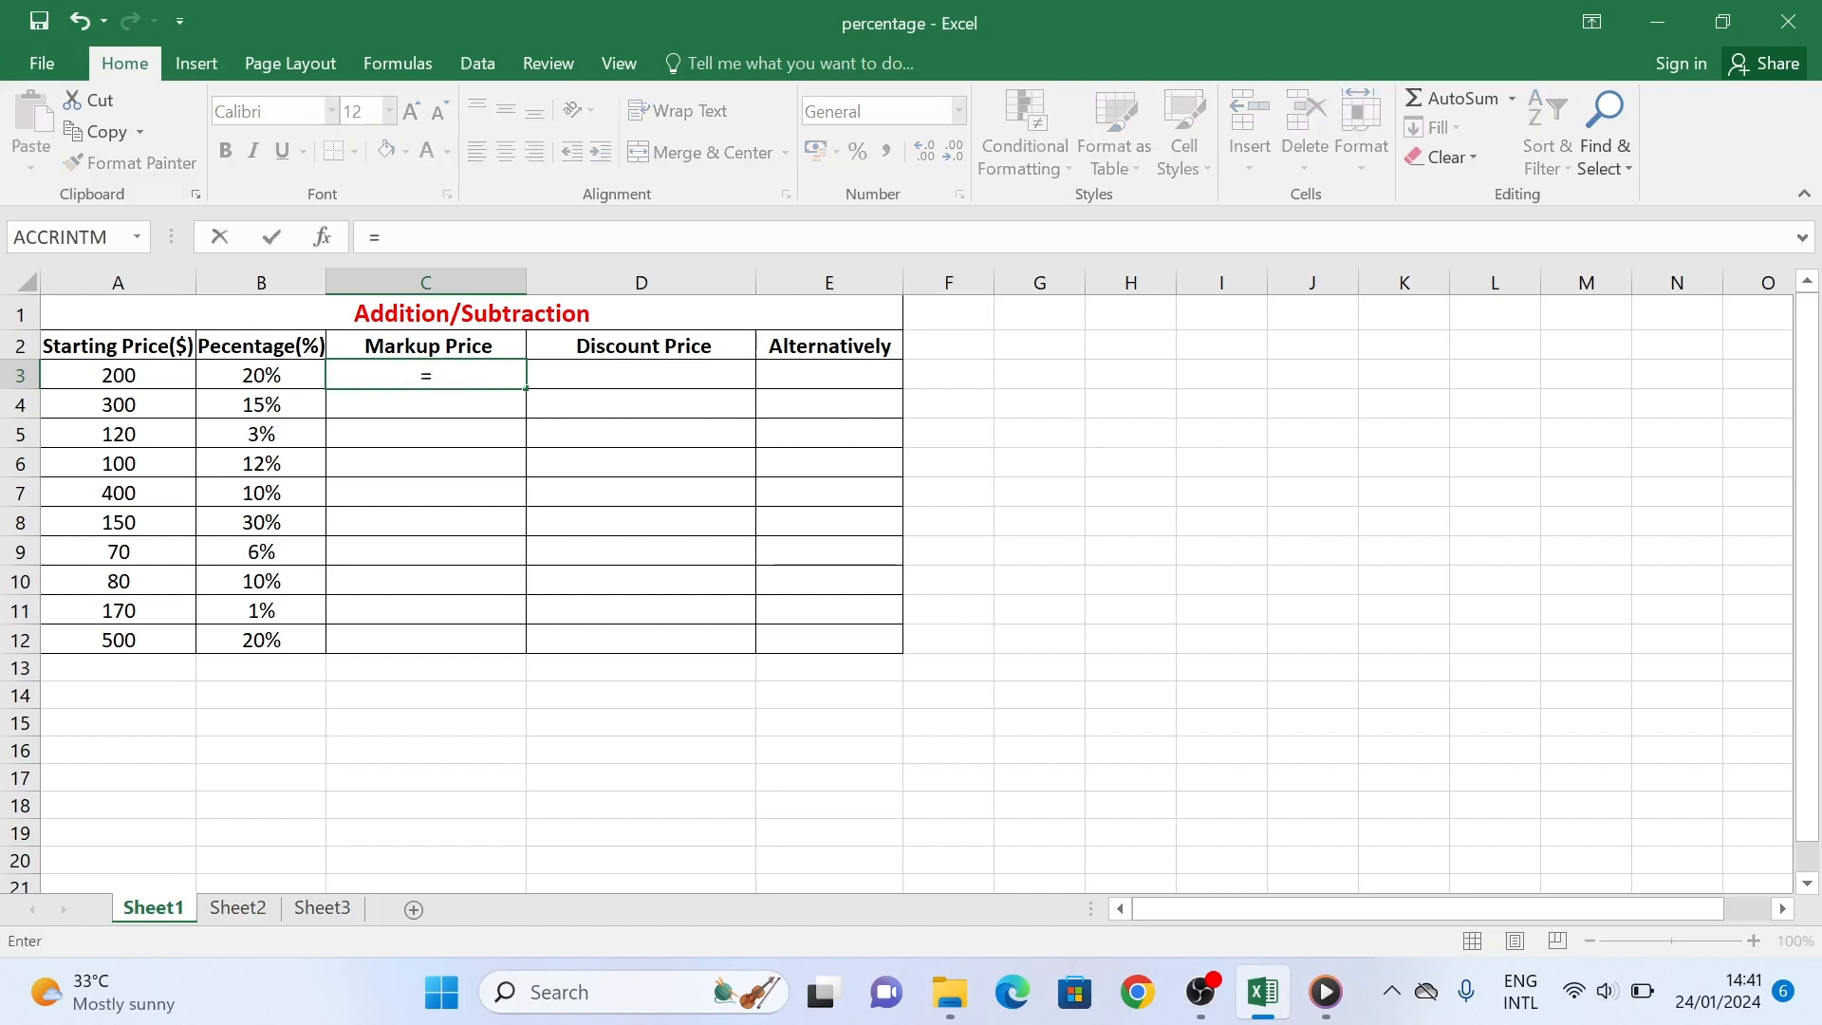
pyautogui.click(120, 375)
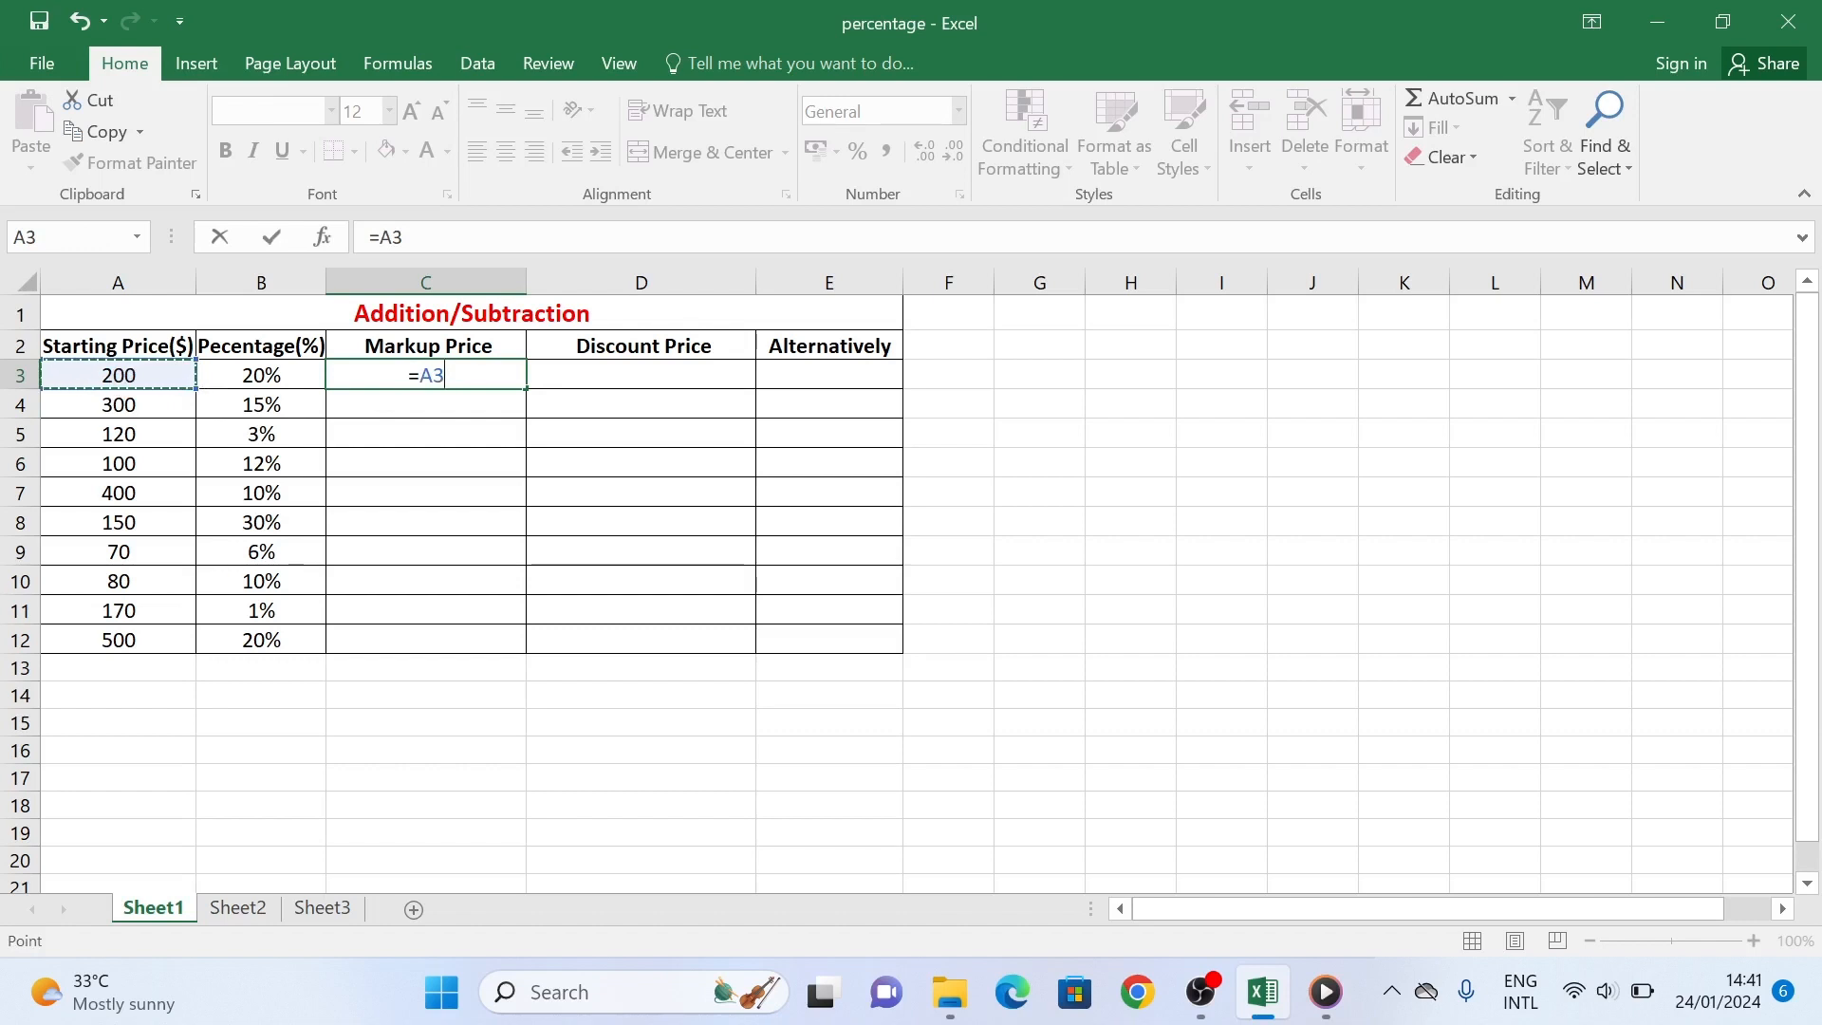
pyautogui.write('+(')
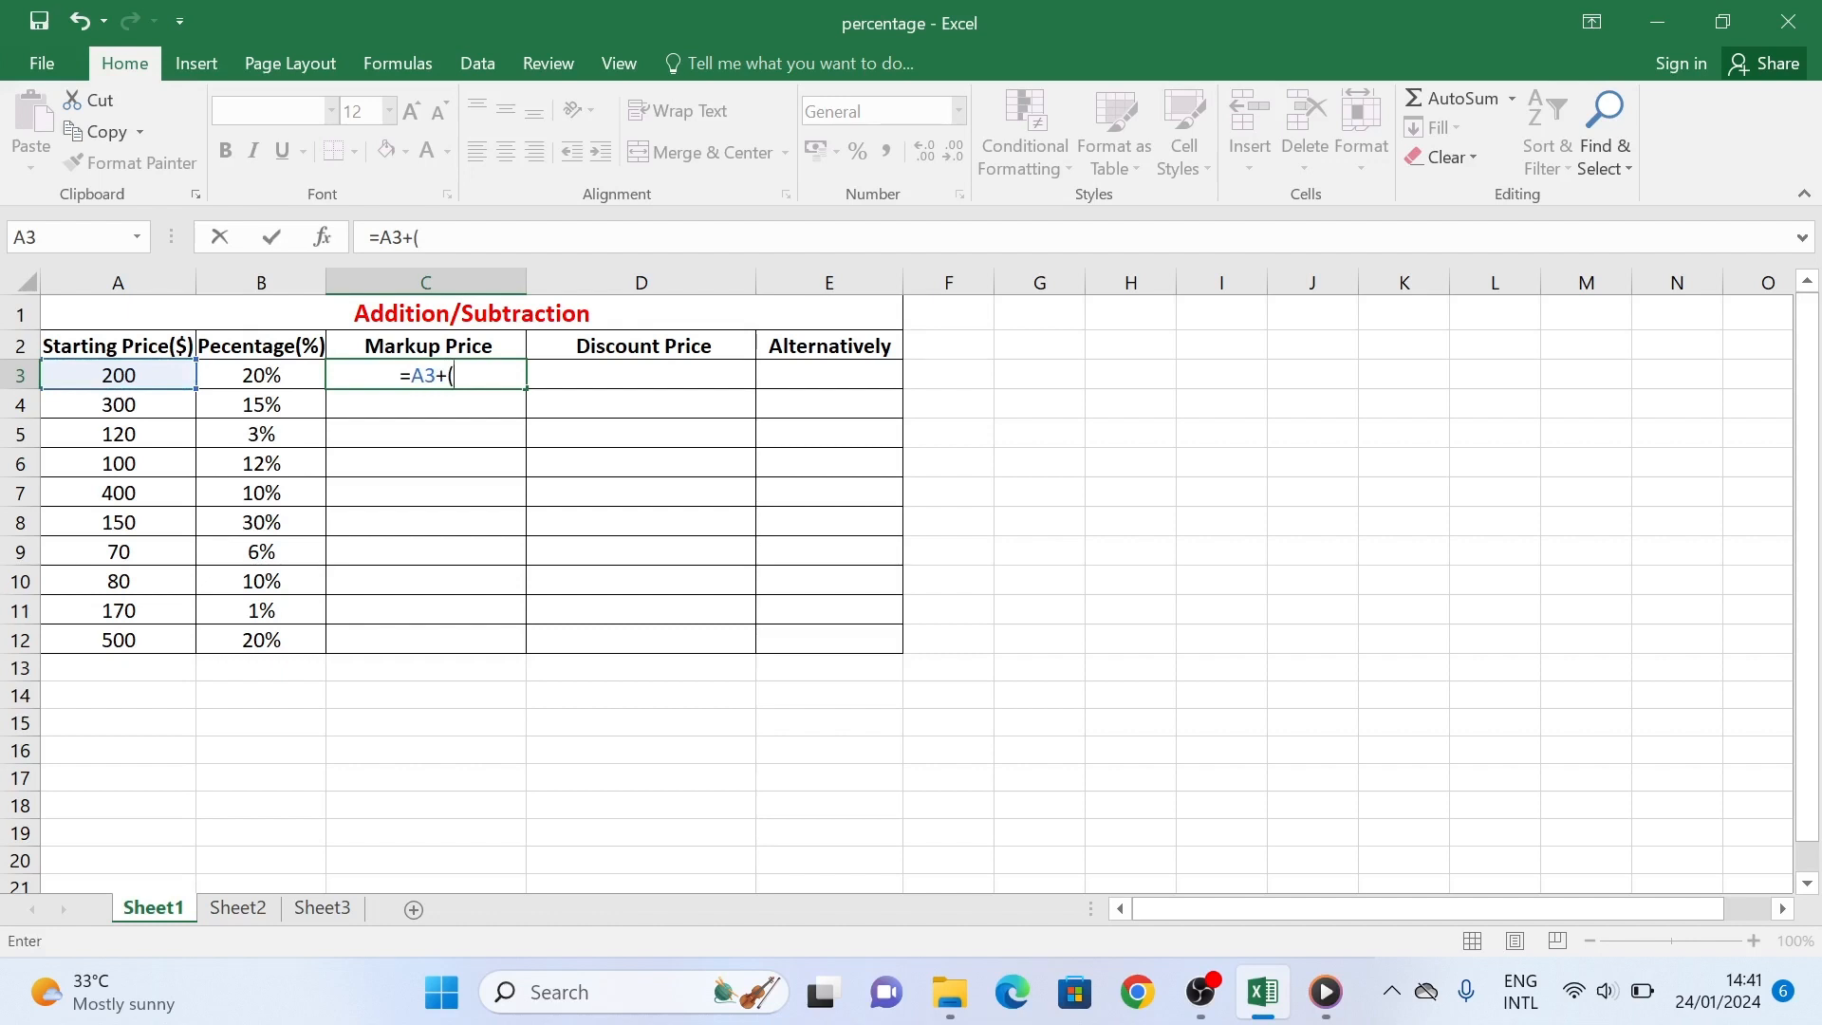
pyautogui.click(142, 376)
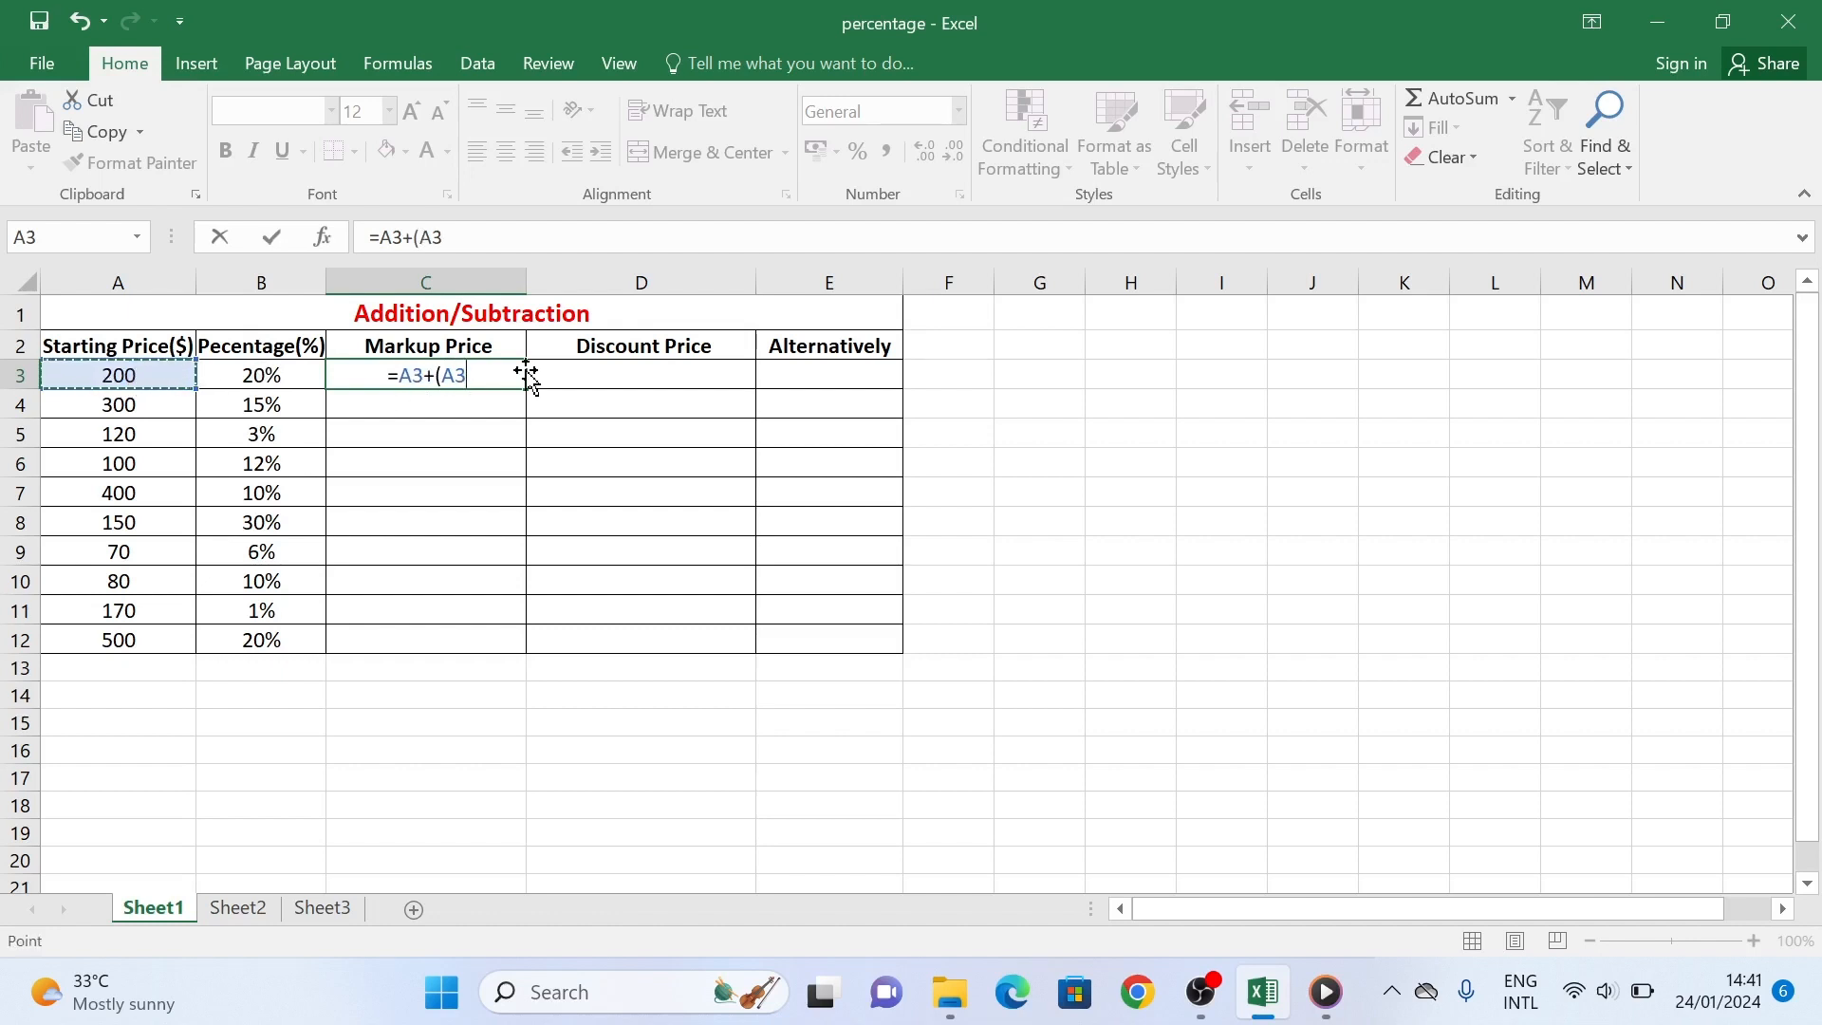
pyautogui.write('*')
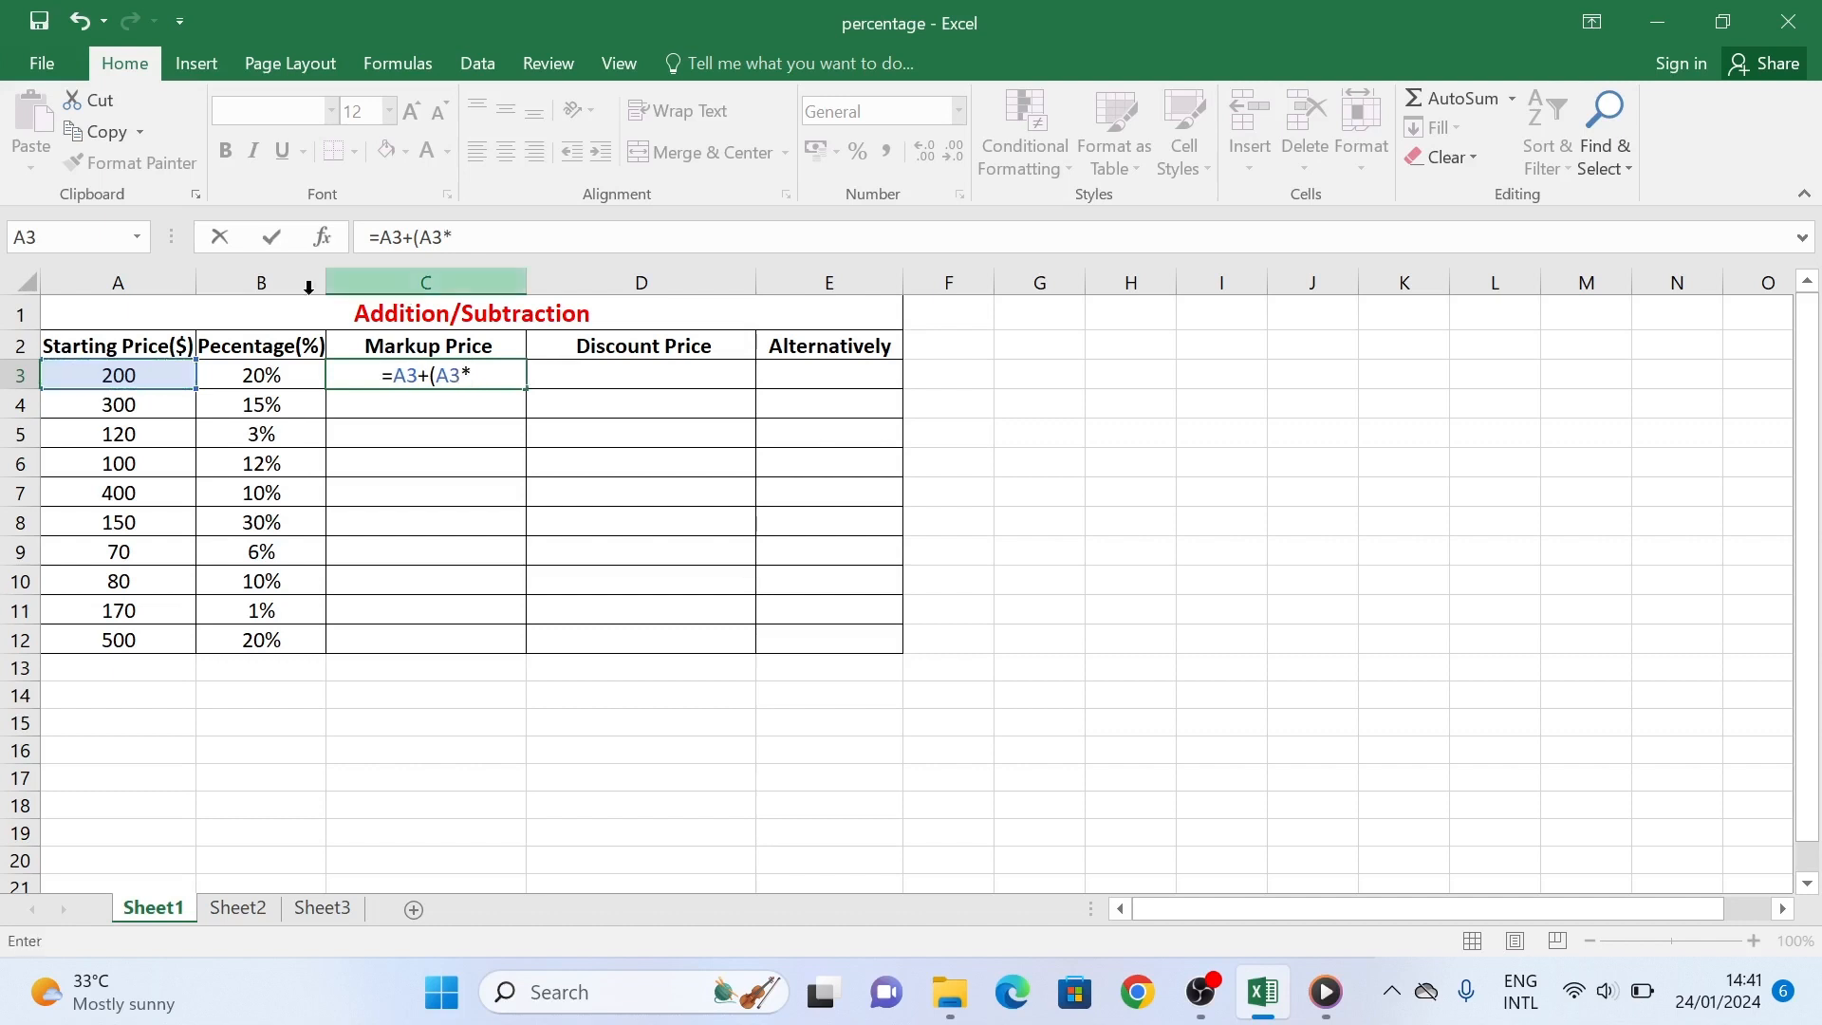
pyautogui.click(266, 374)
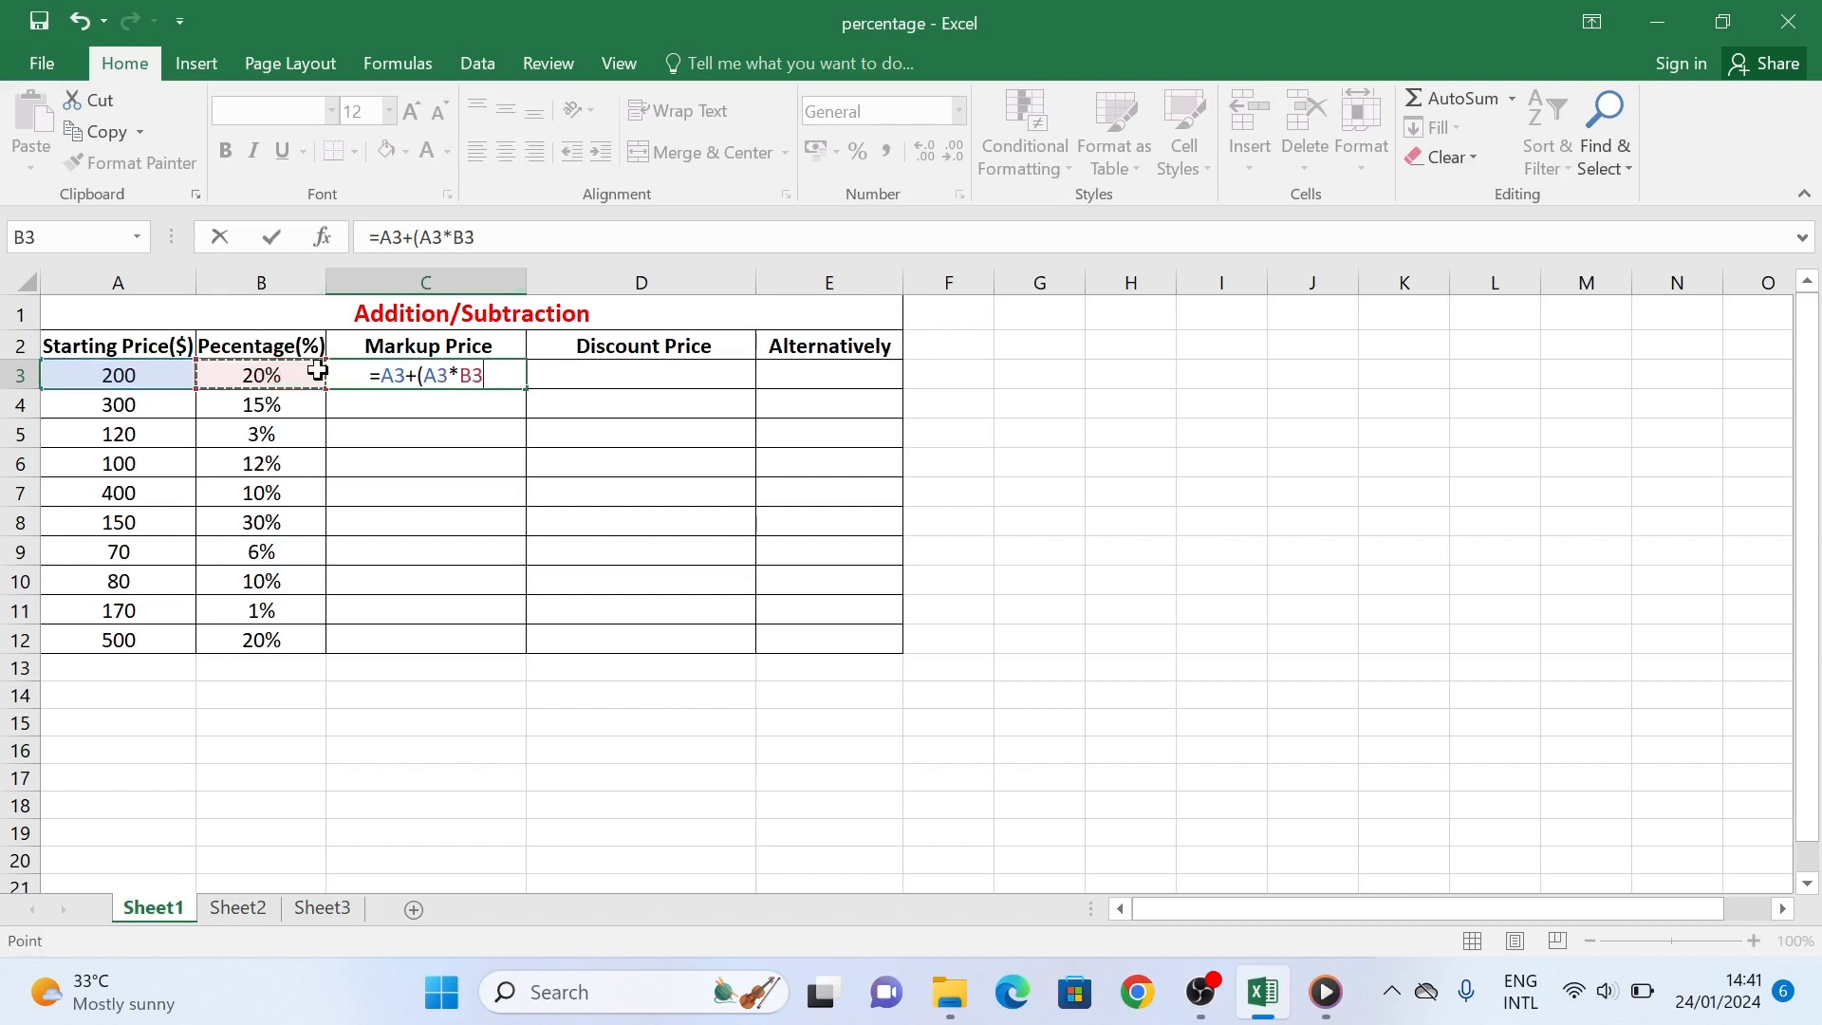
pyautogui.write(')')
pyautogui.press('Return')
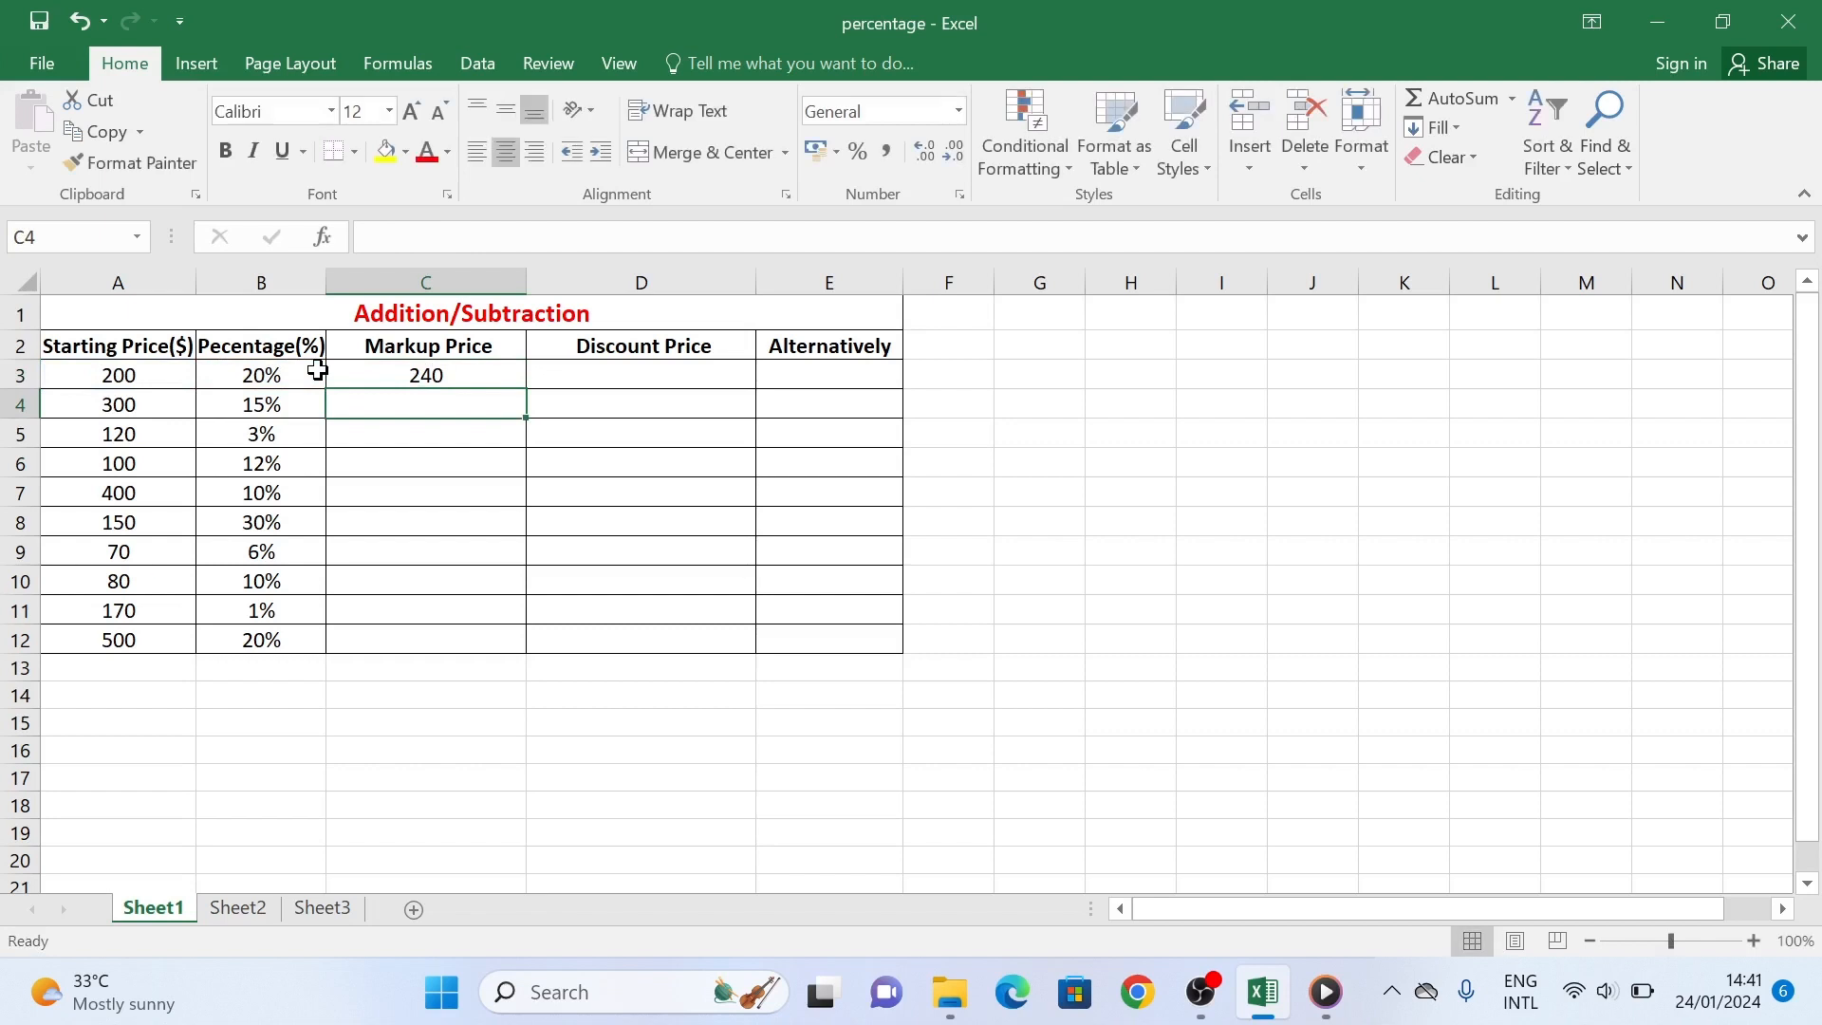
# Fill the Markup Price formula from C3 down through C12.
pyautogui.click(489, 376)
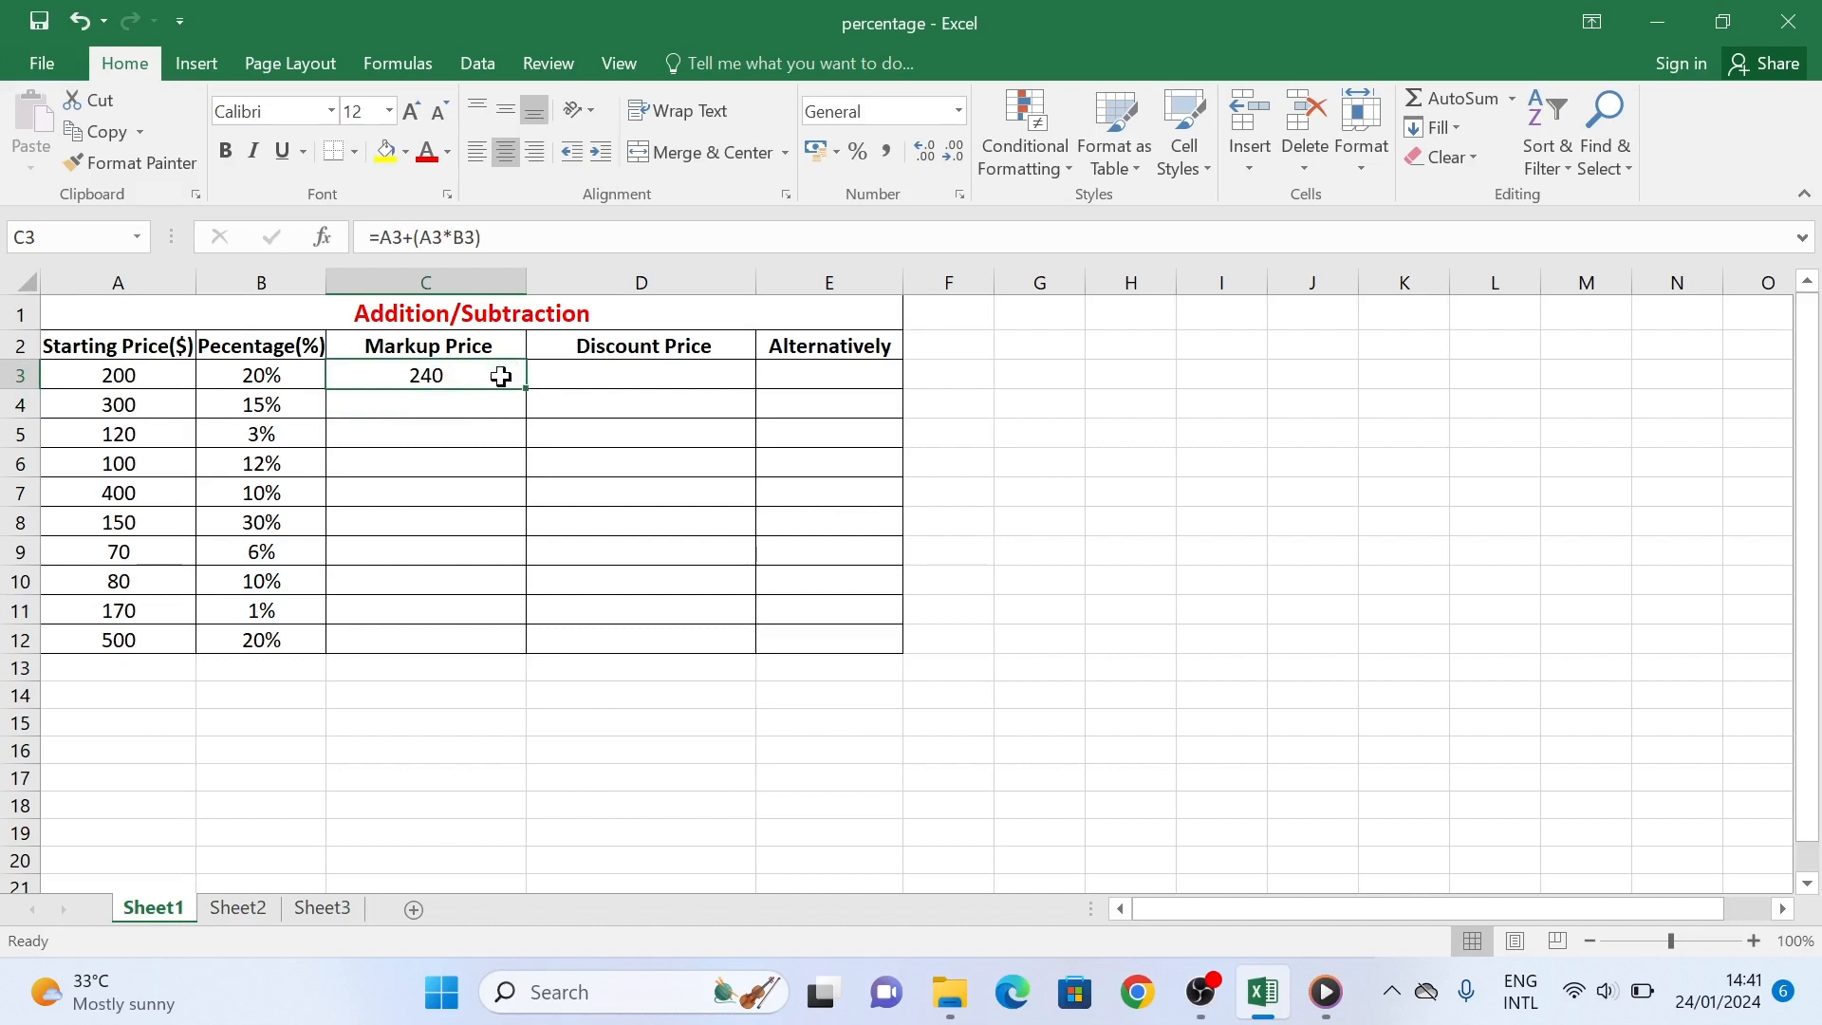
pyautogui.click(501, 376)
pyautogui.moveTo(526, 389); pyautogui.dragTo(517, 653)
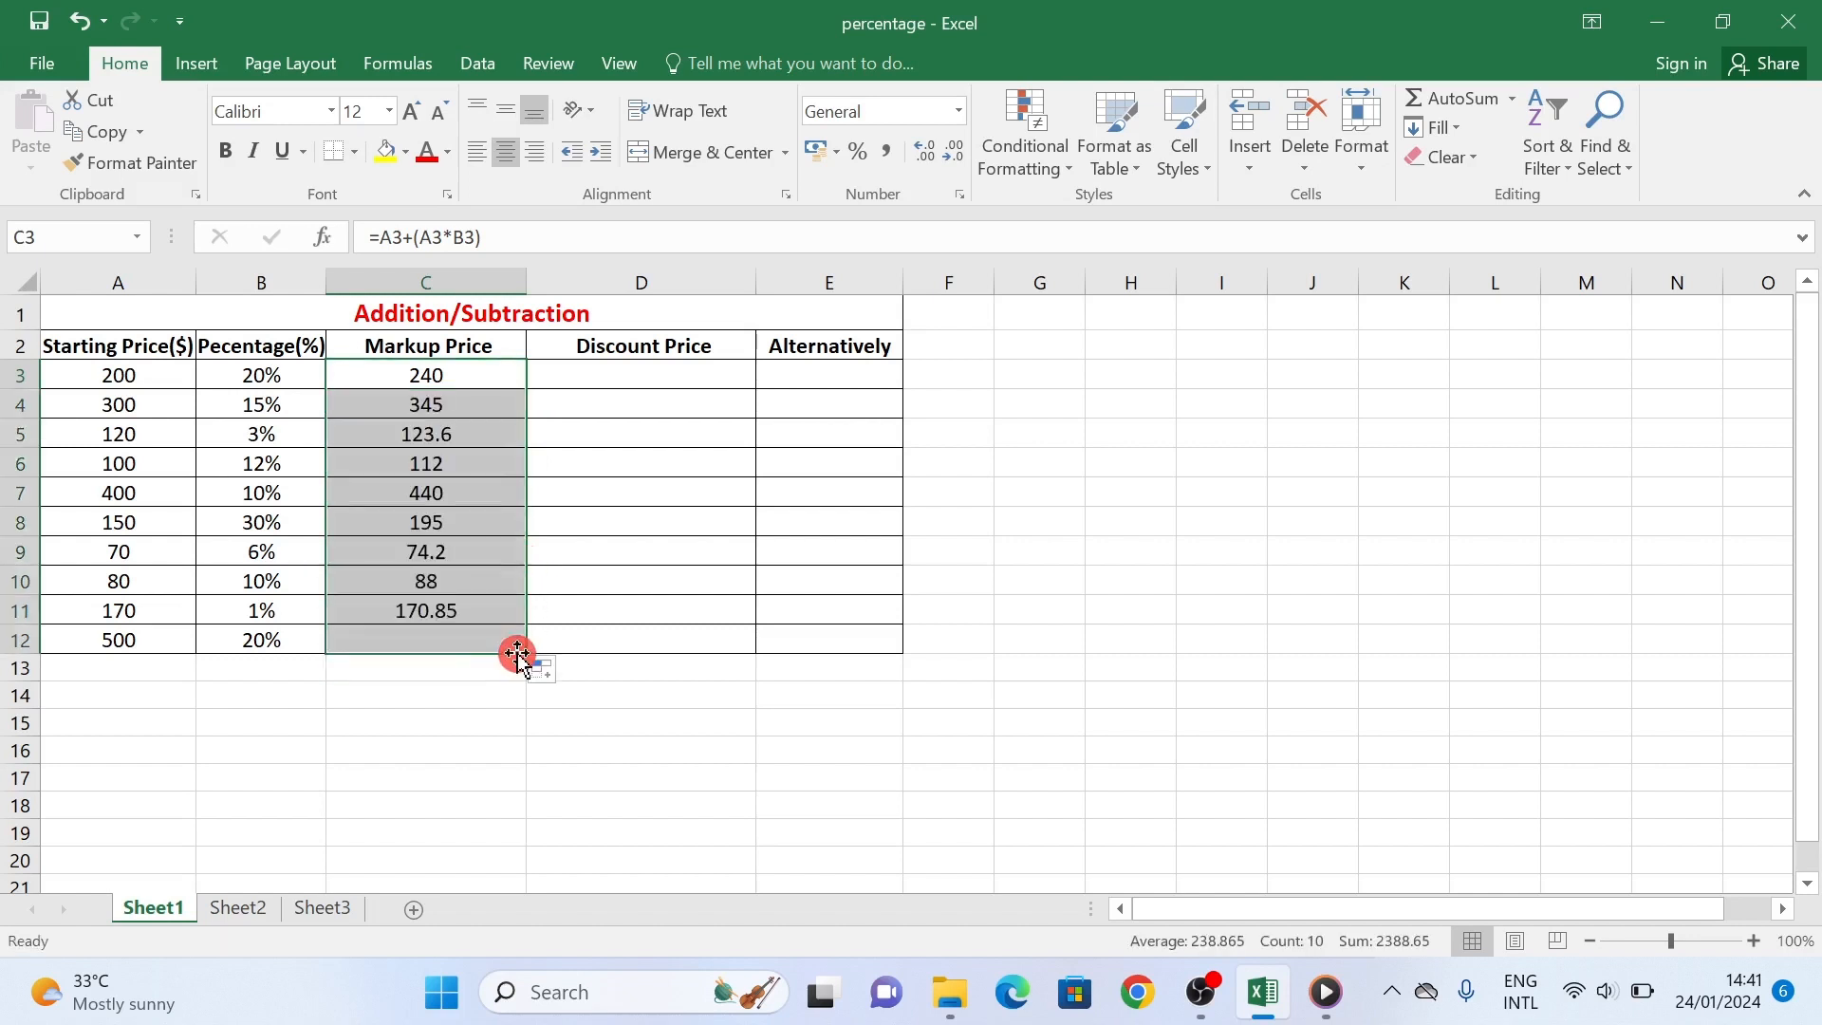
# Calculate the first Discount Price in cell D3 with the formula =A3-(A3*B3).
pyautogui.click(630, 373)
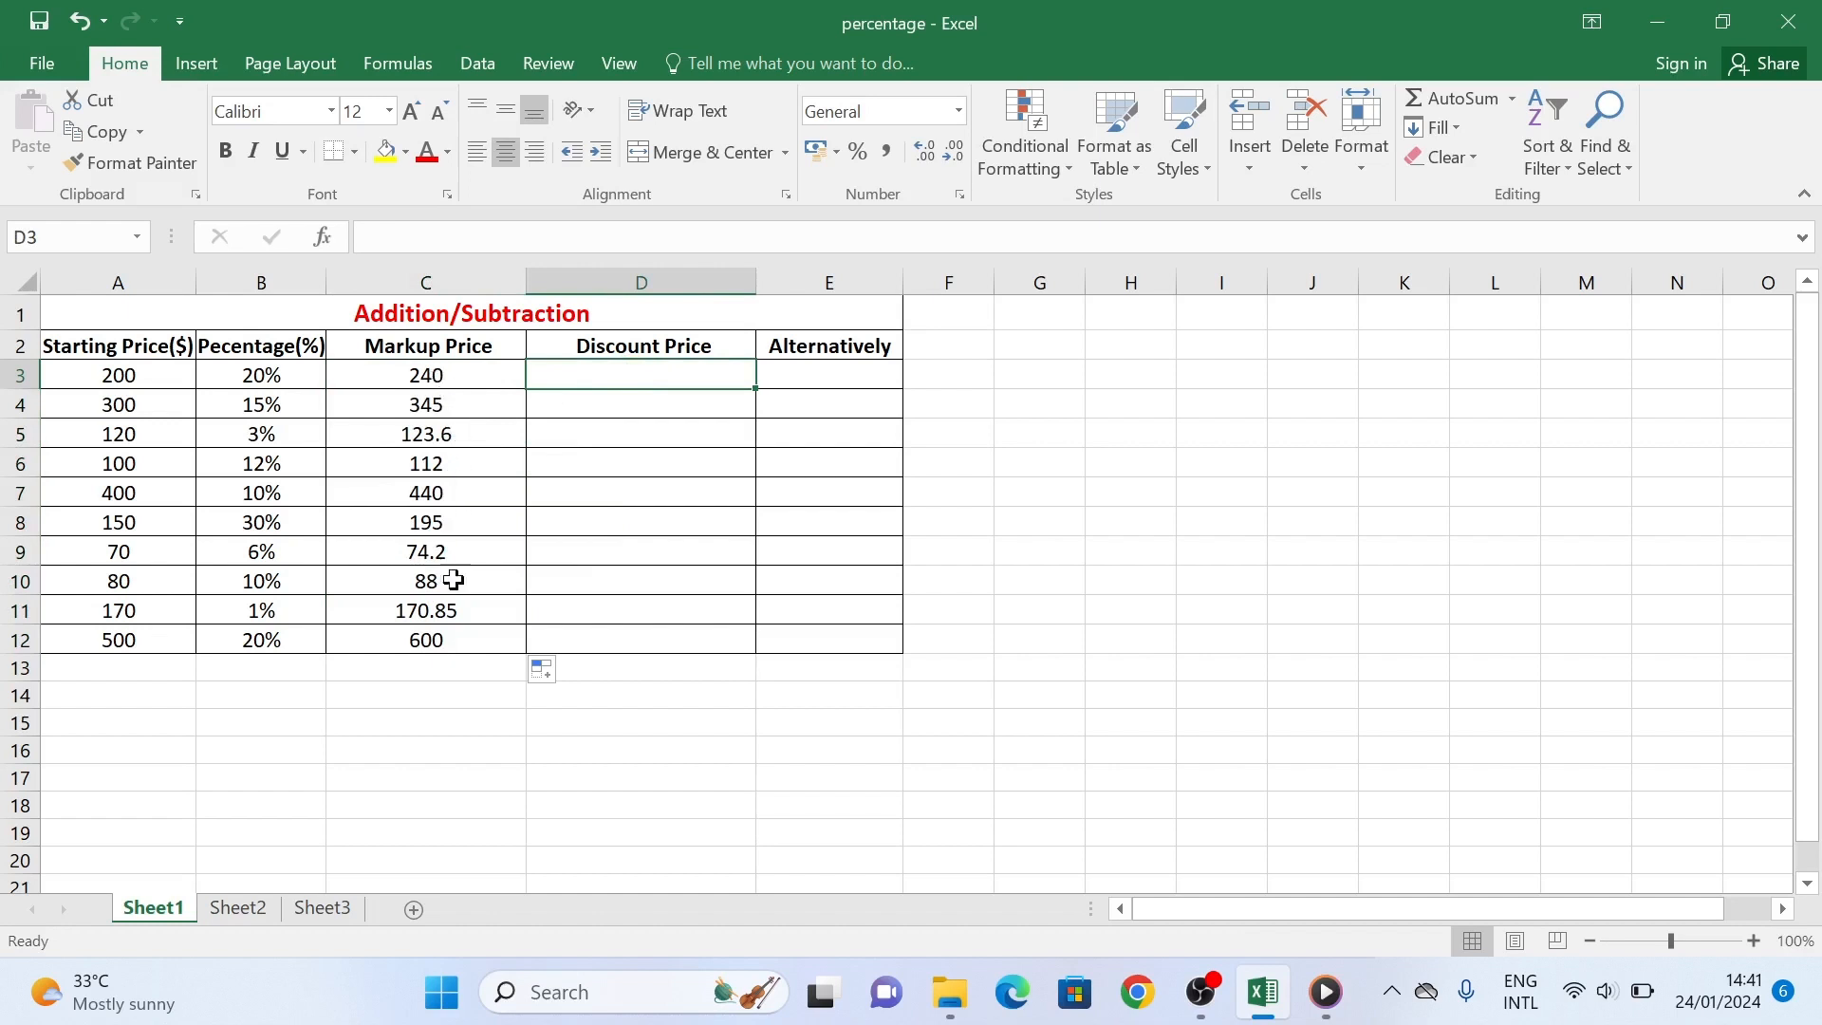
pyautogui.click(603, 377)
pyautogui.write('=')
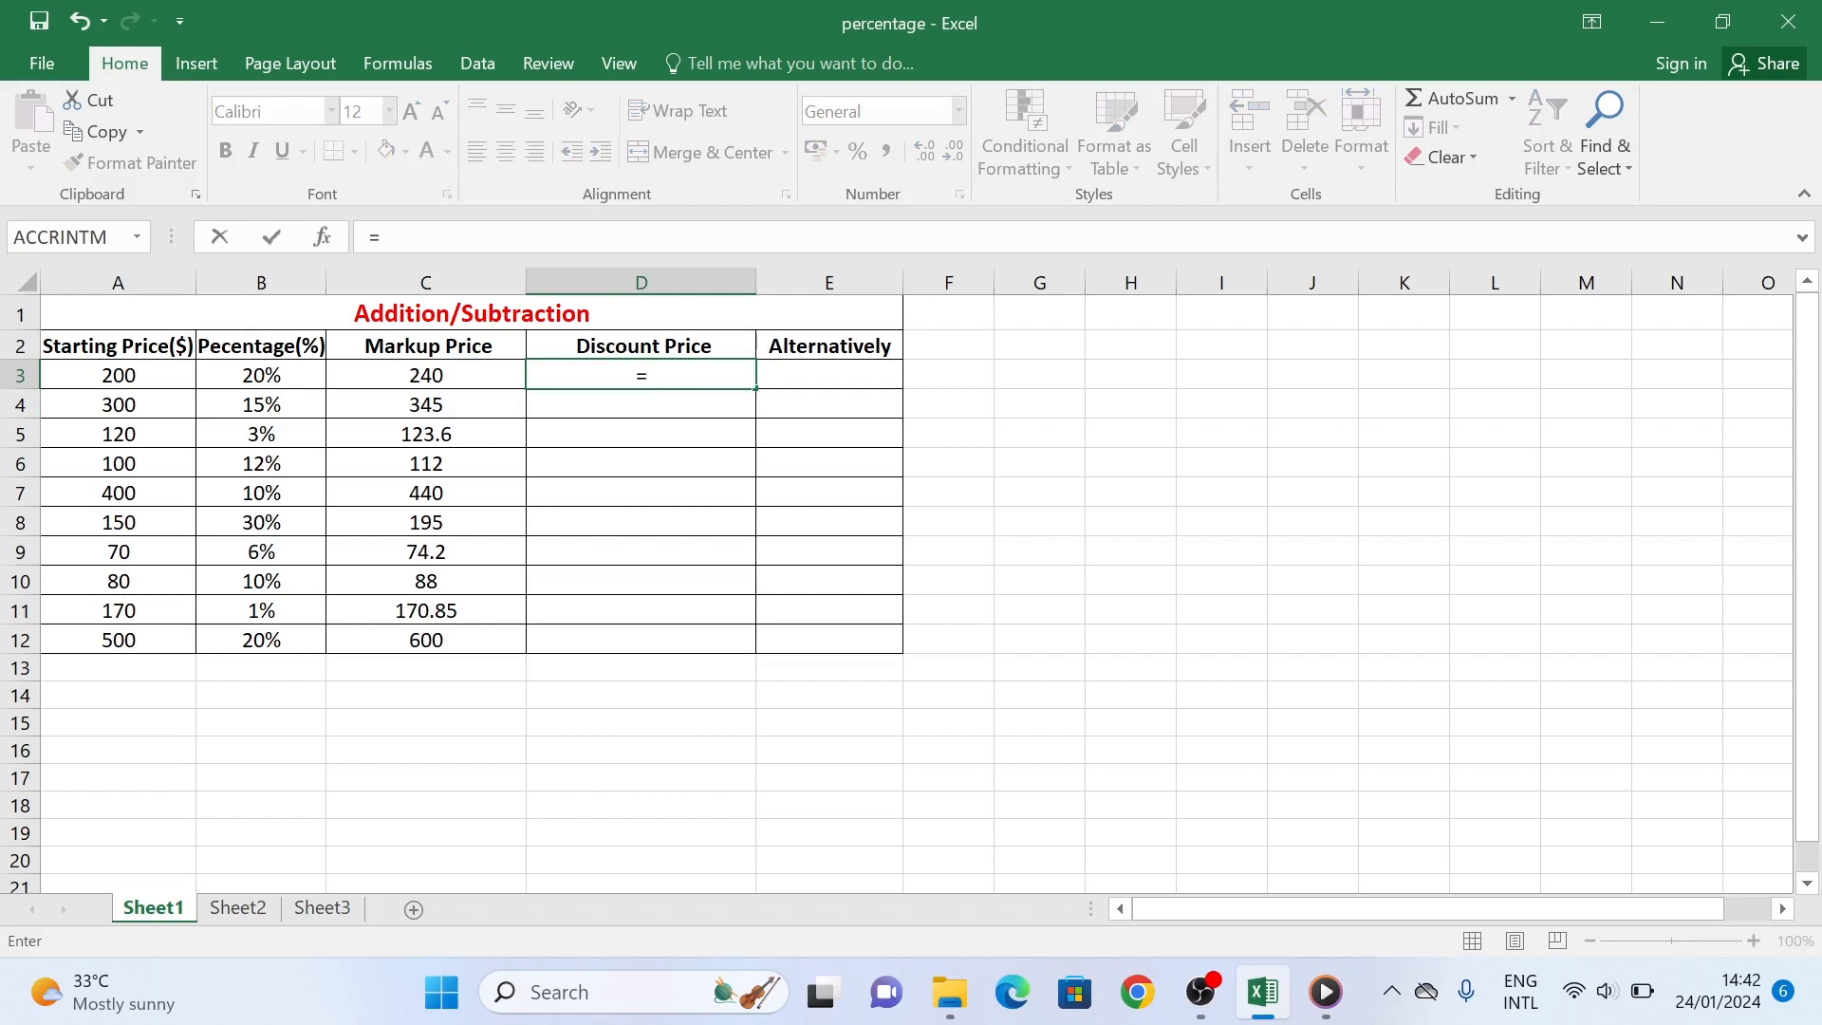
pyautogui.press('BackSpace')
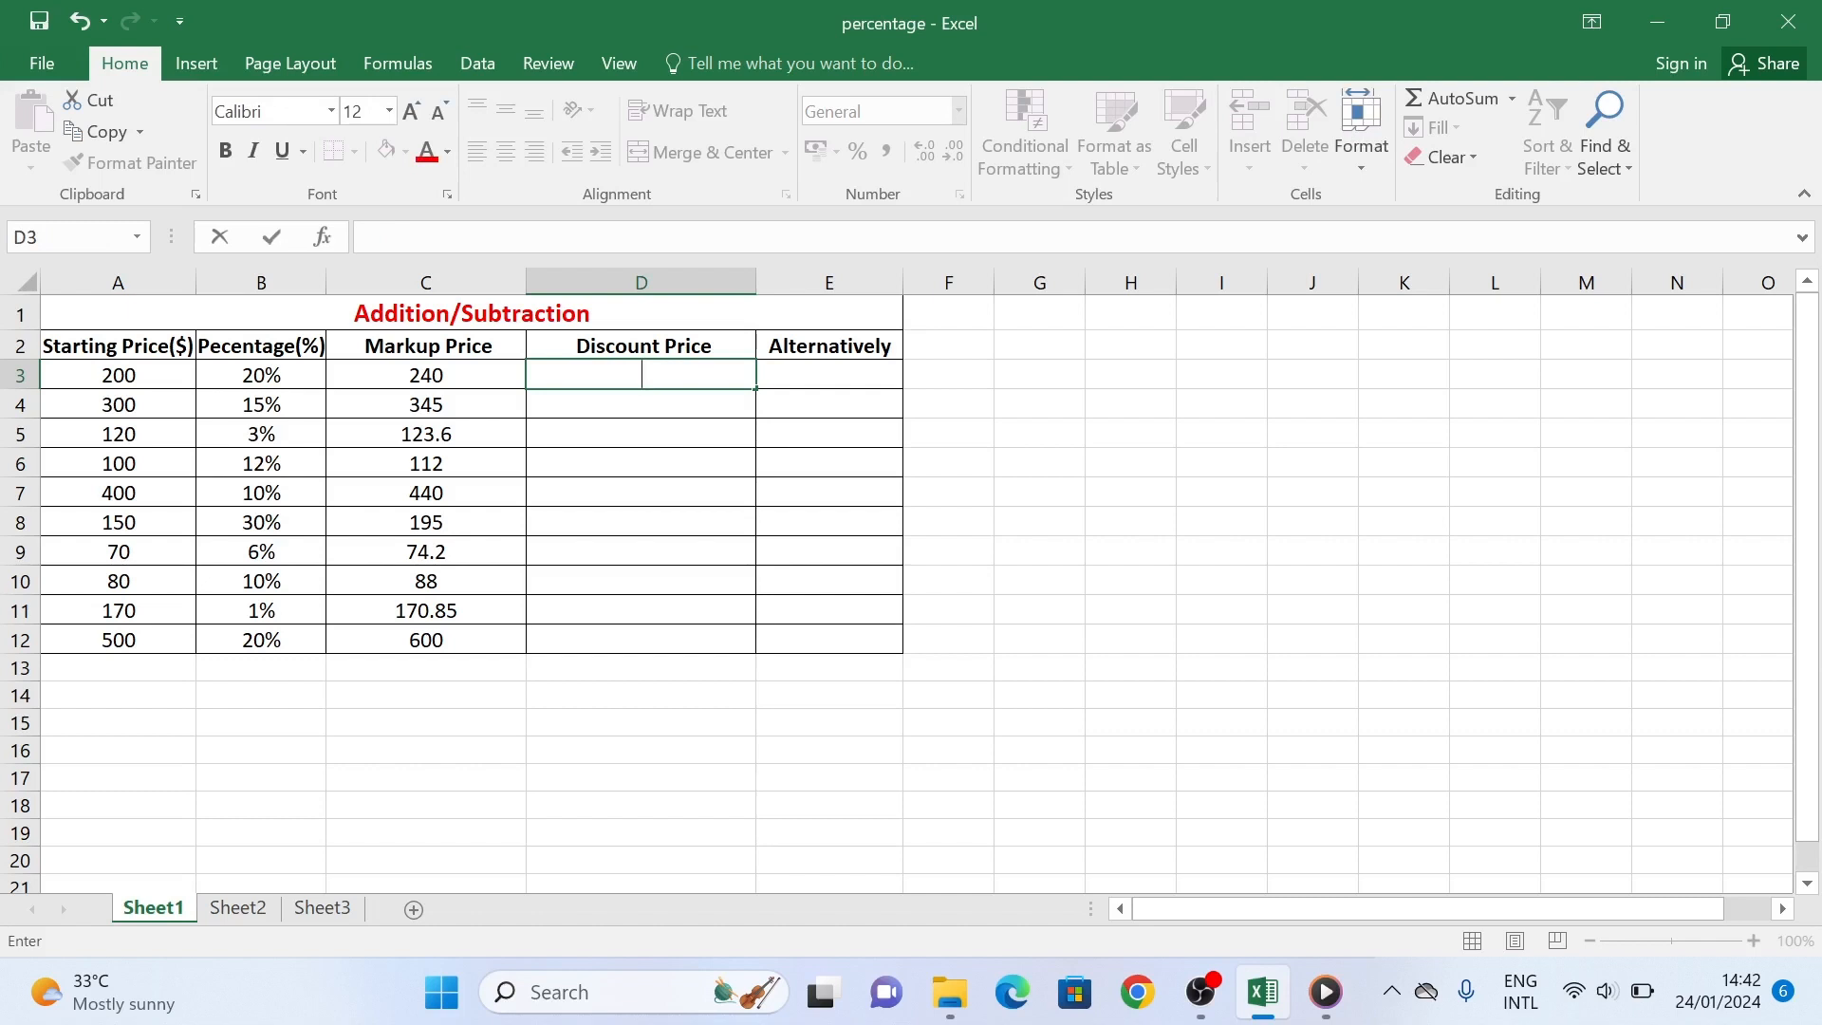
pyautogui.write('=')
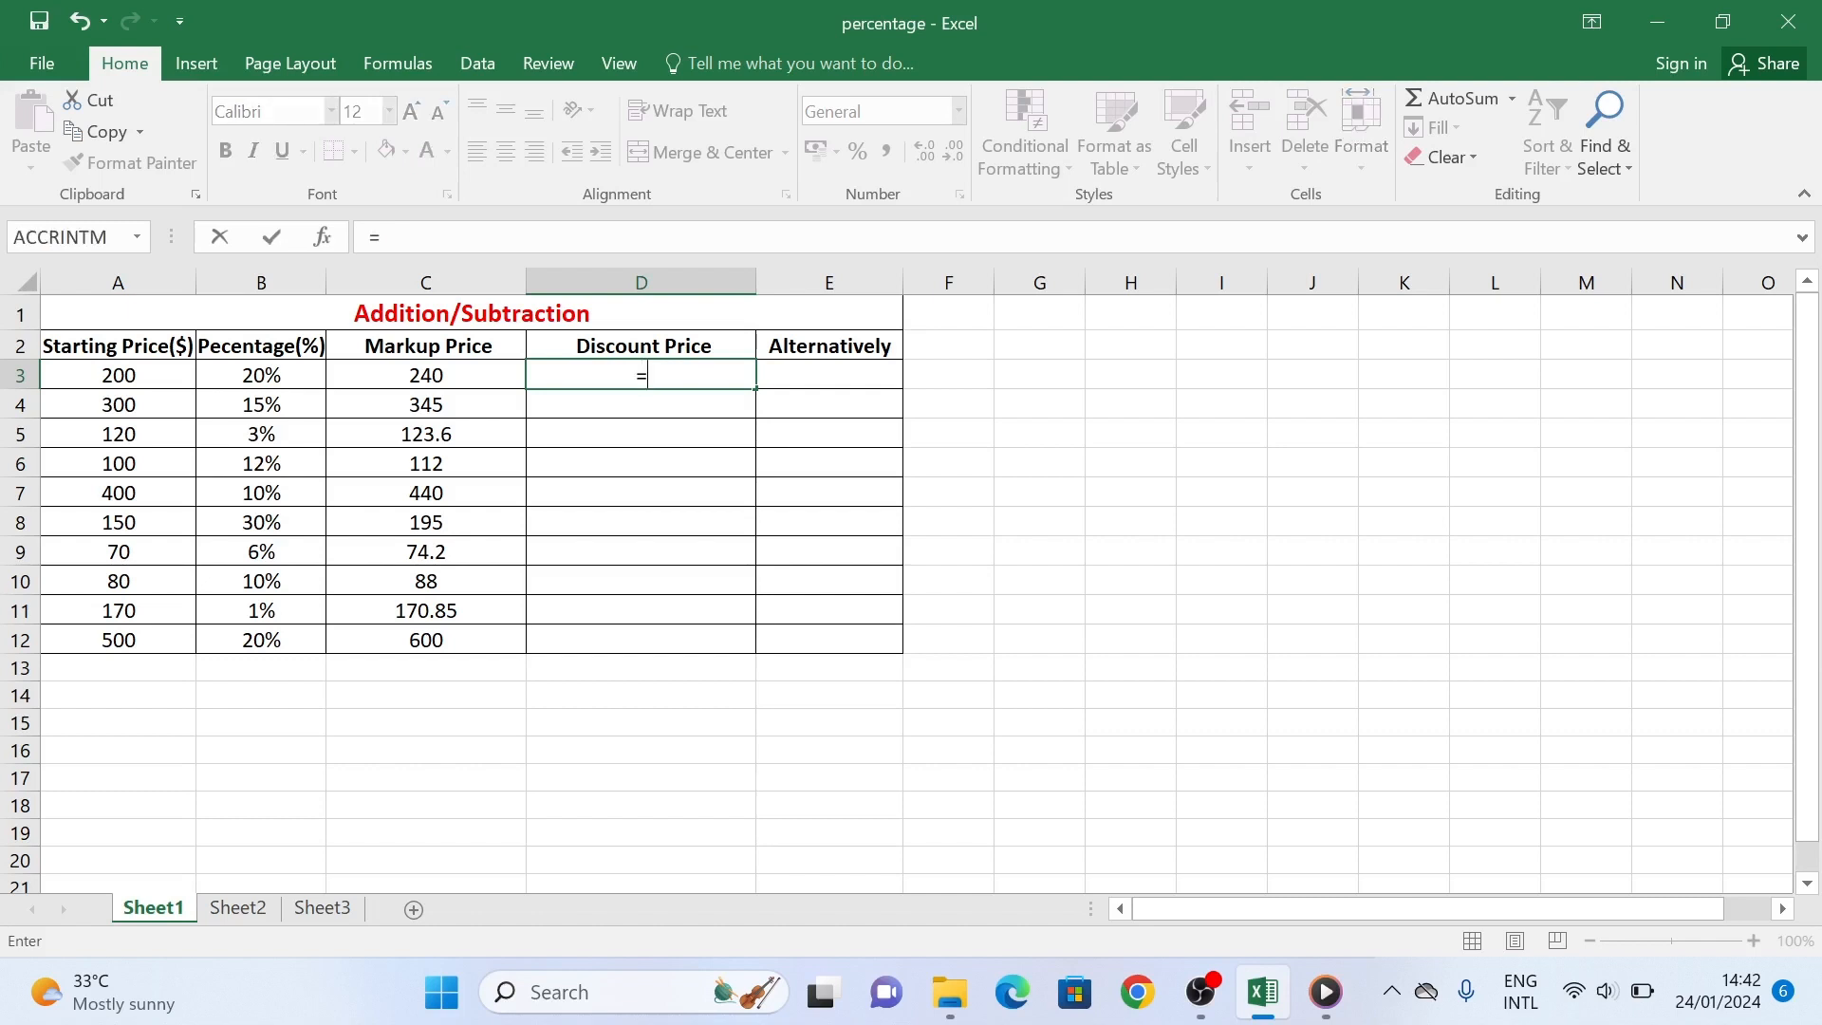
pyautogui.click(138, 381)
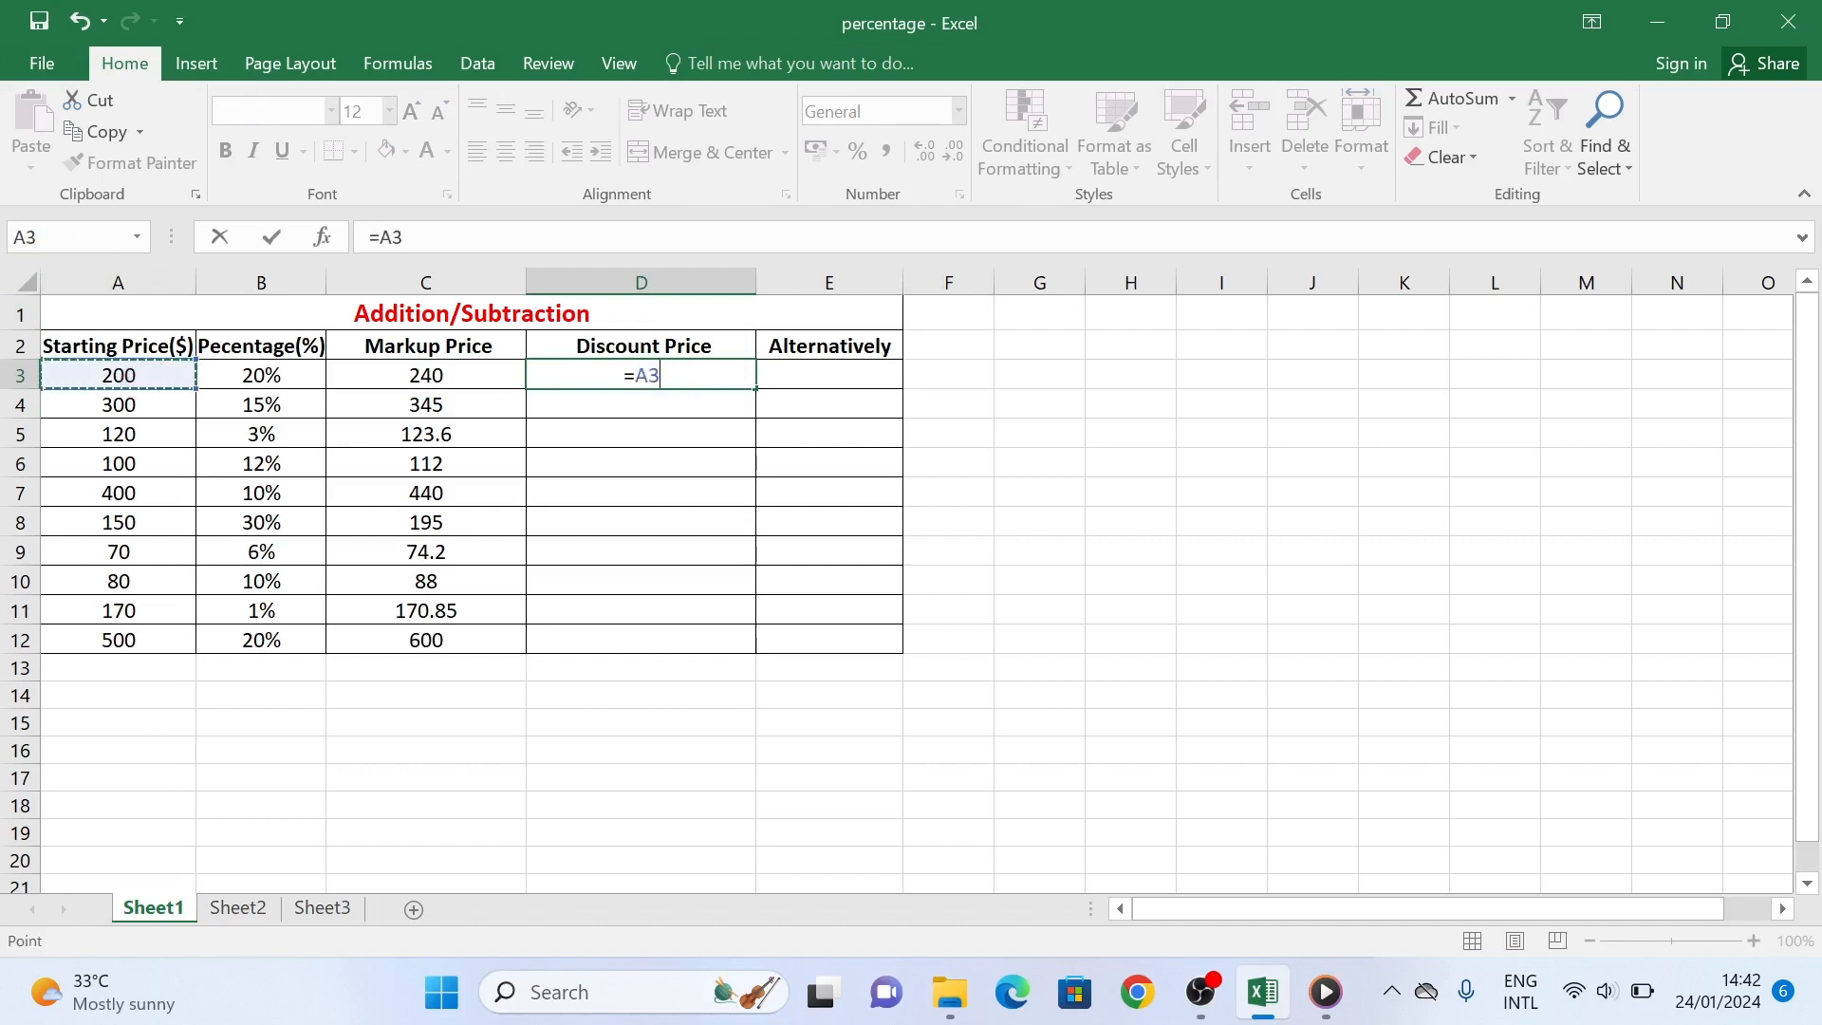
pyautogui.write('-(')
pyautogui.click(157, 379)
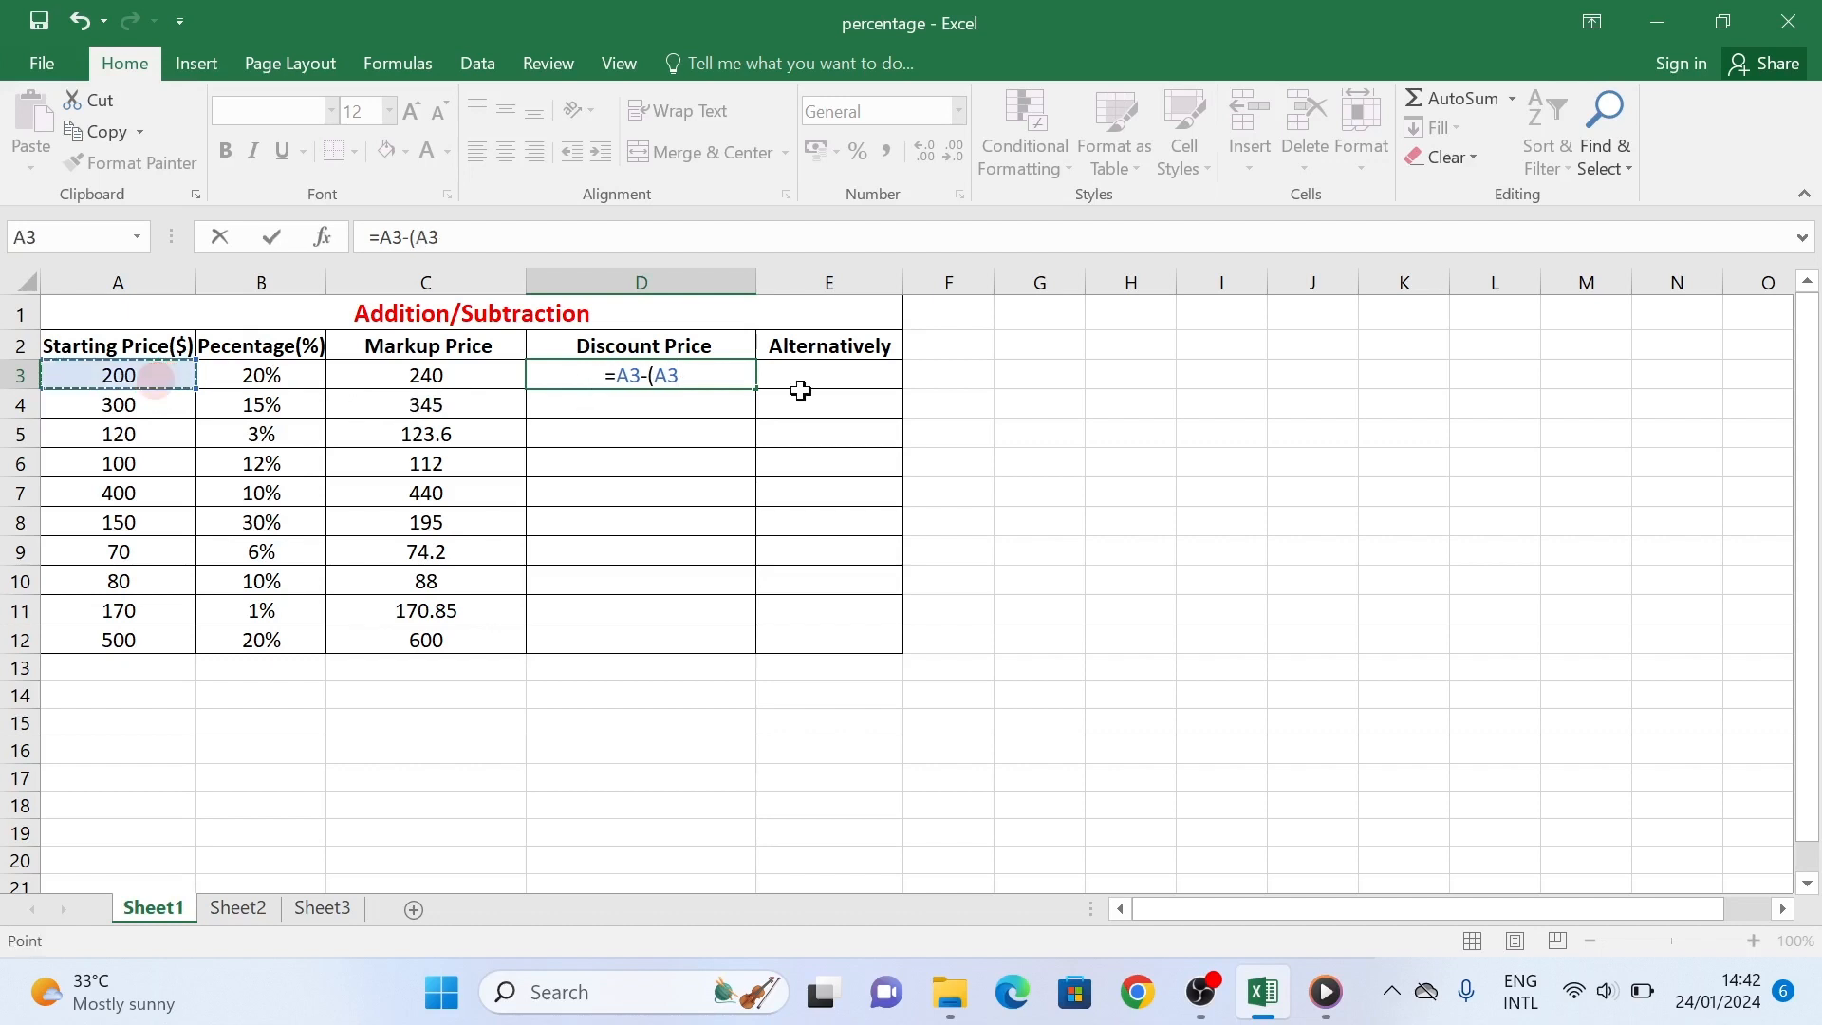
pyautogui.write('*')
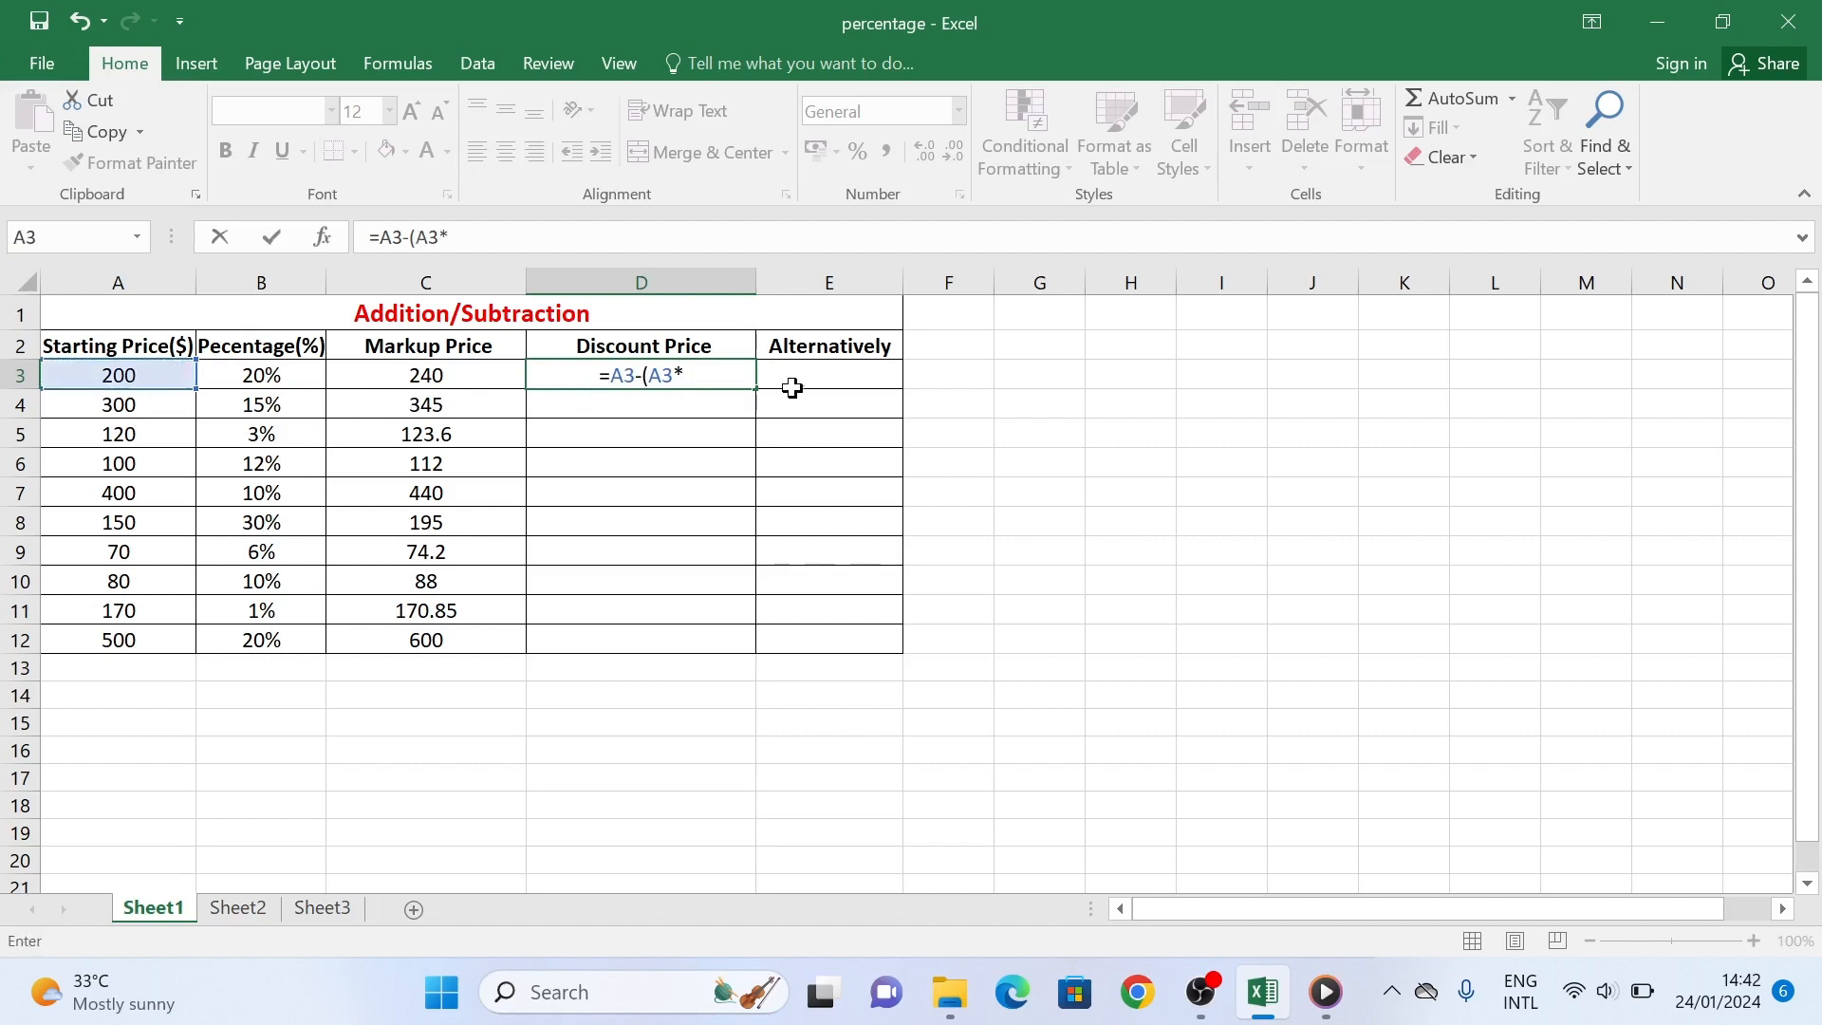
pyautogui.click(254, 376)
pyautogui.write(')')
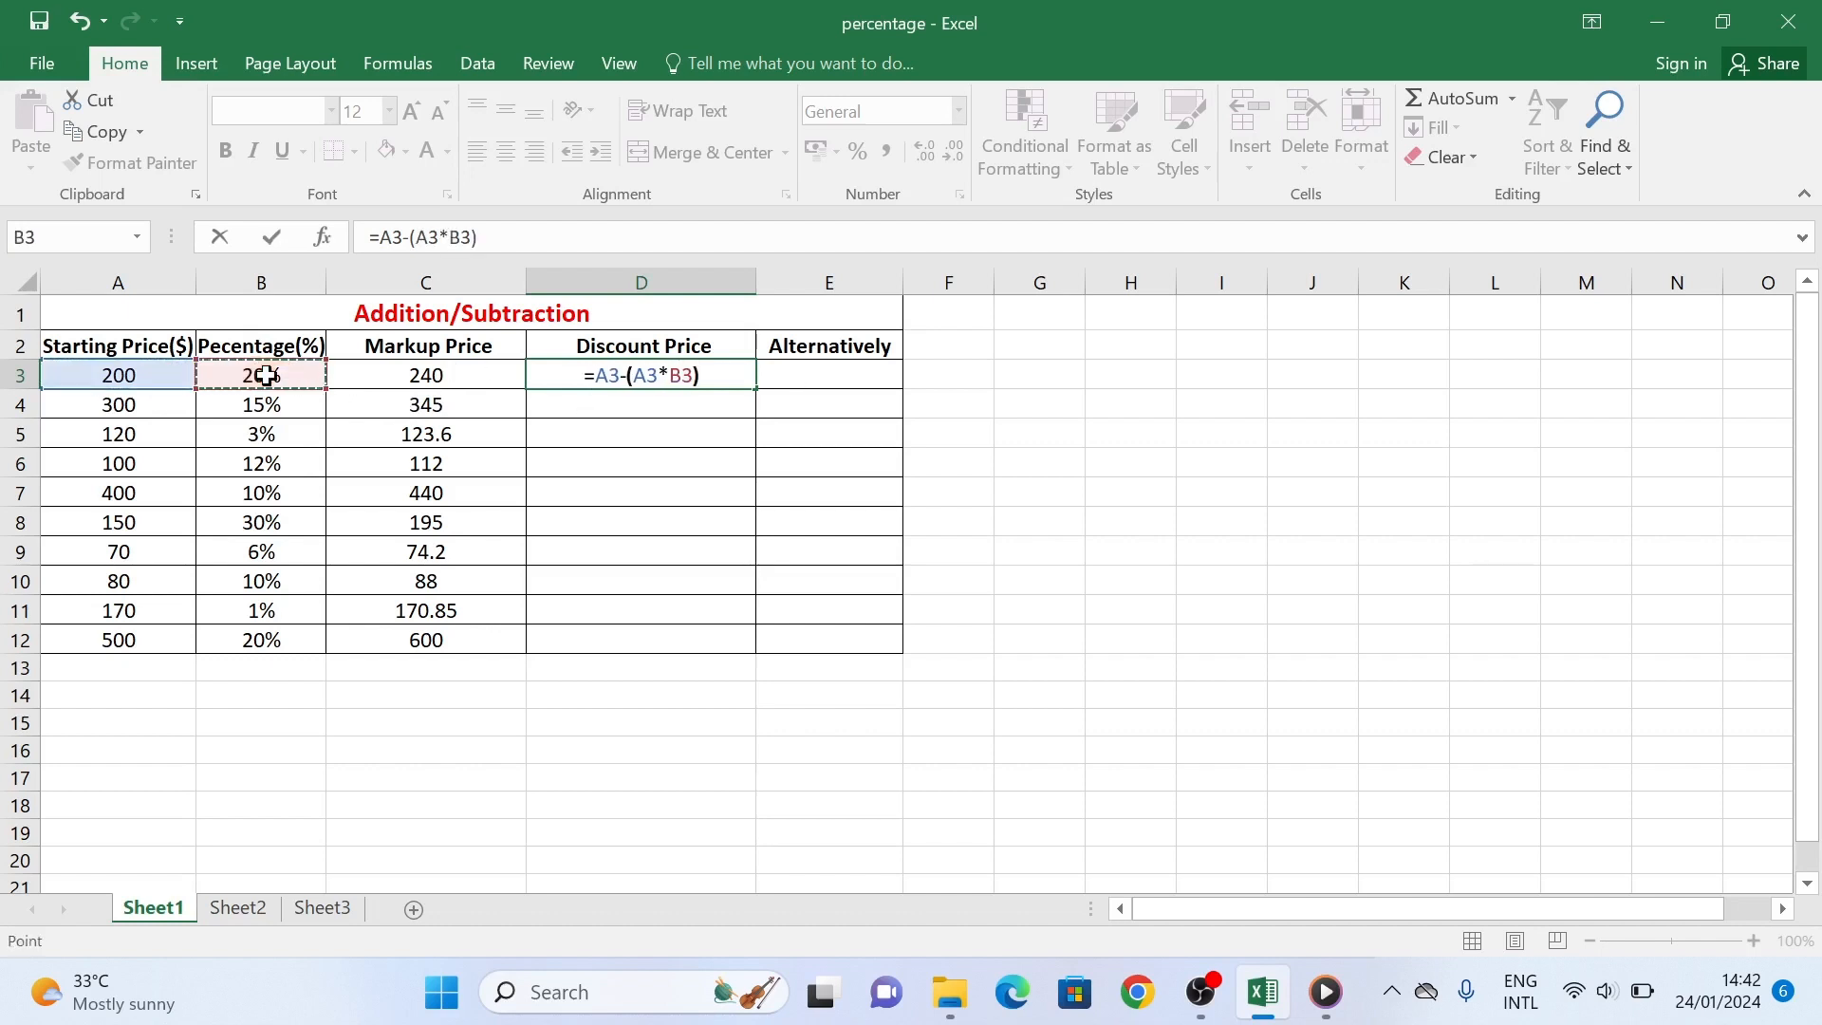
pyautogui.press('Return')
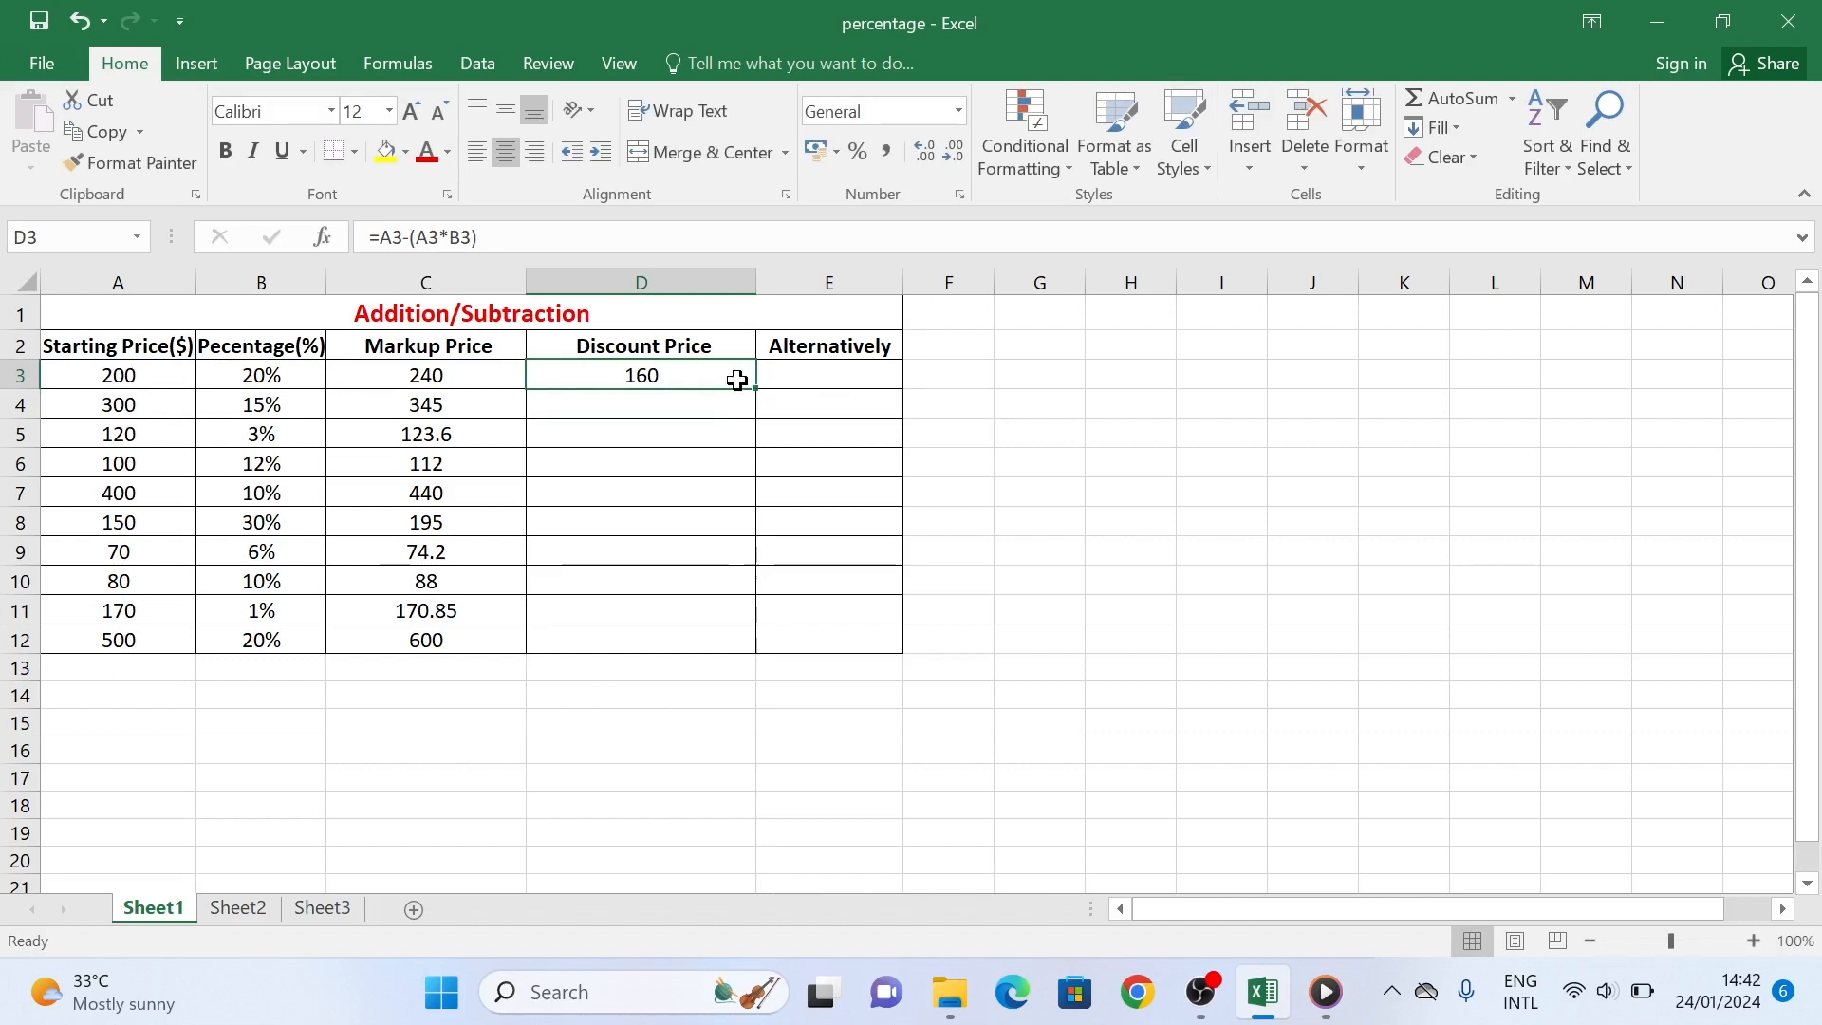
# Fill the Discount Price formula from D3 down through D12.
pyautogui.click(737, 380)
pyautogui.moveTo(755, 388); pyautogui.dragTo(745, 651)
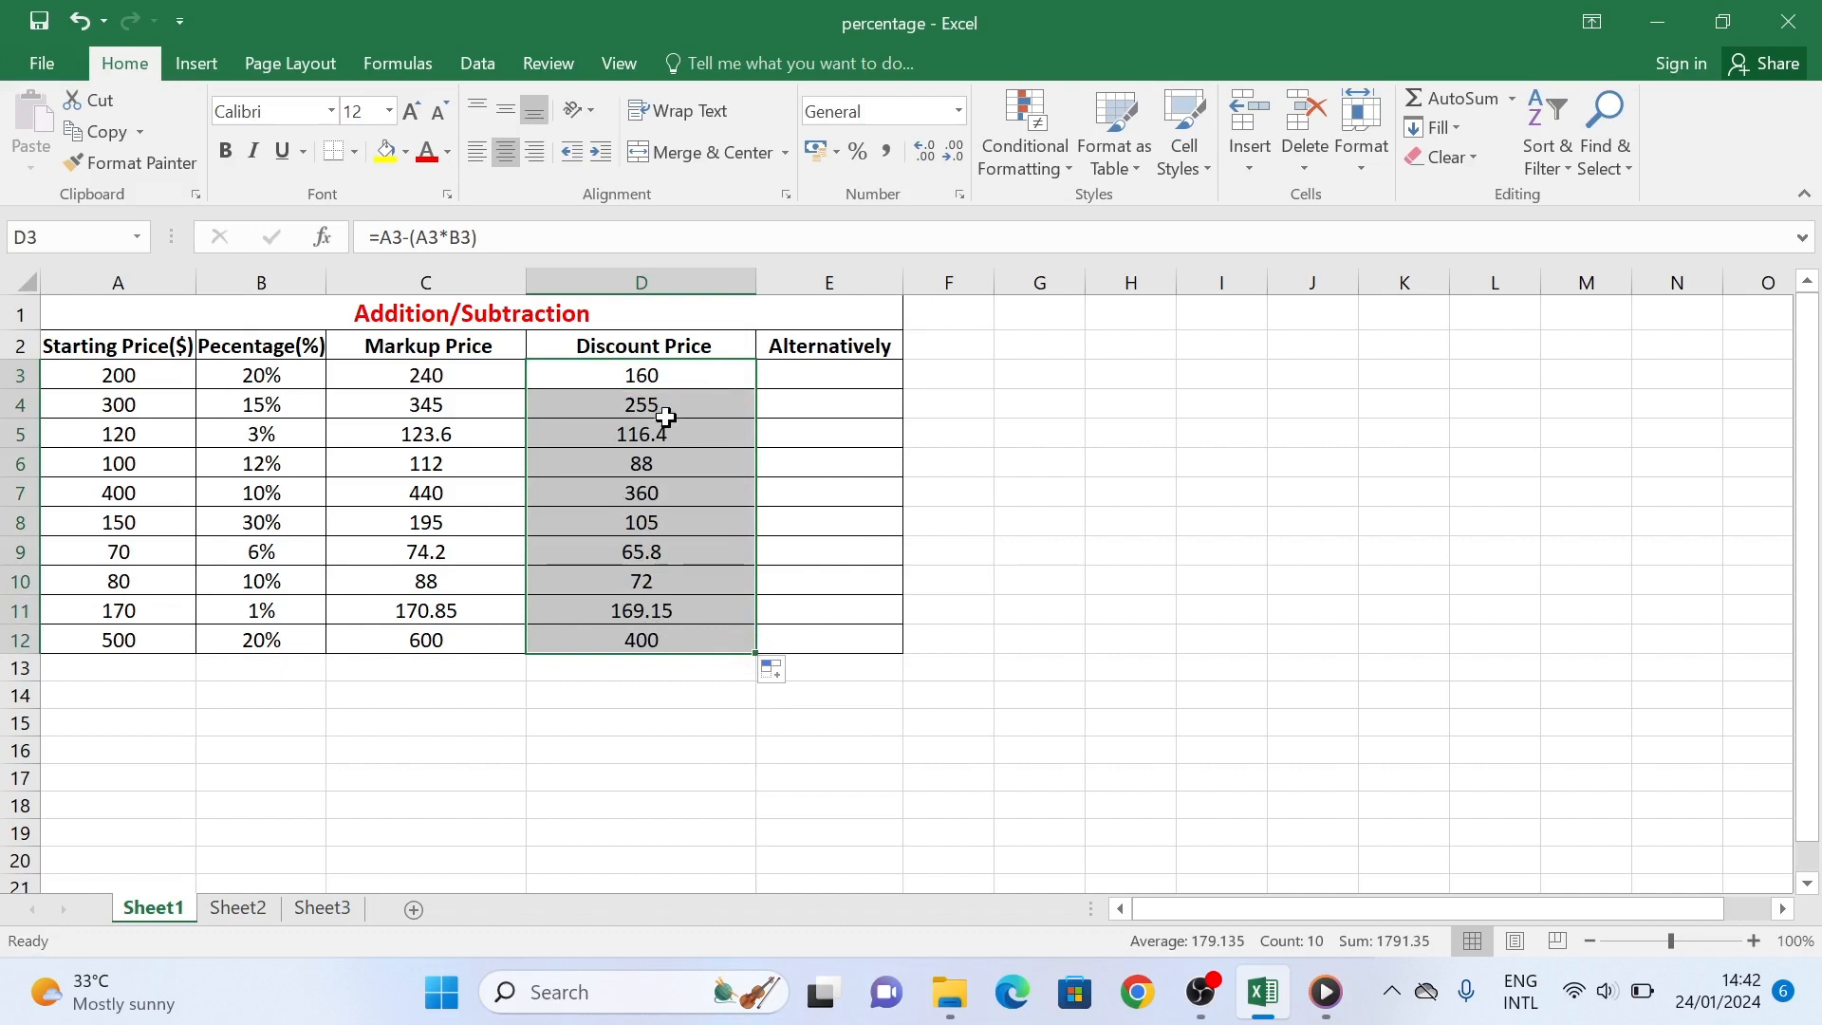
pyautogui.click(822, 376)
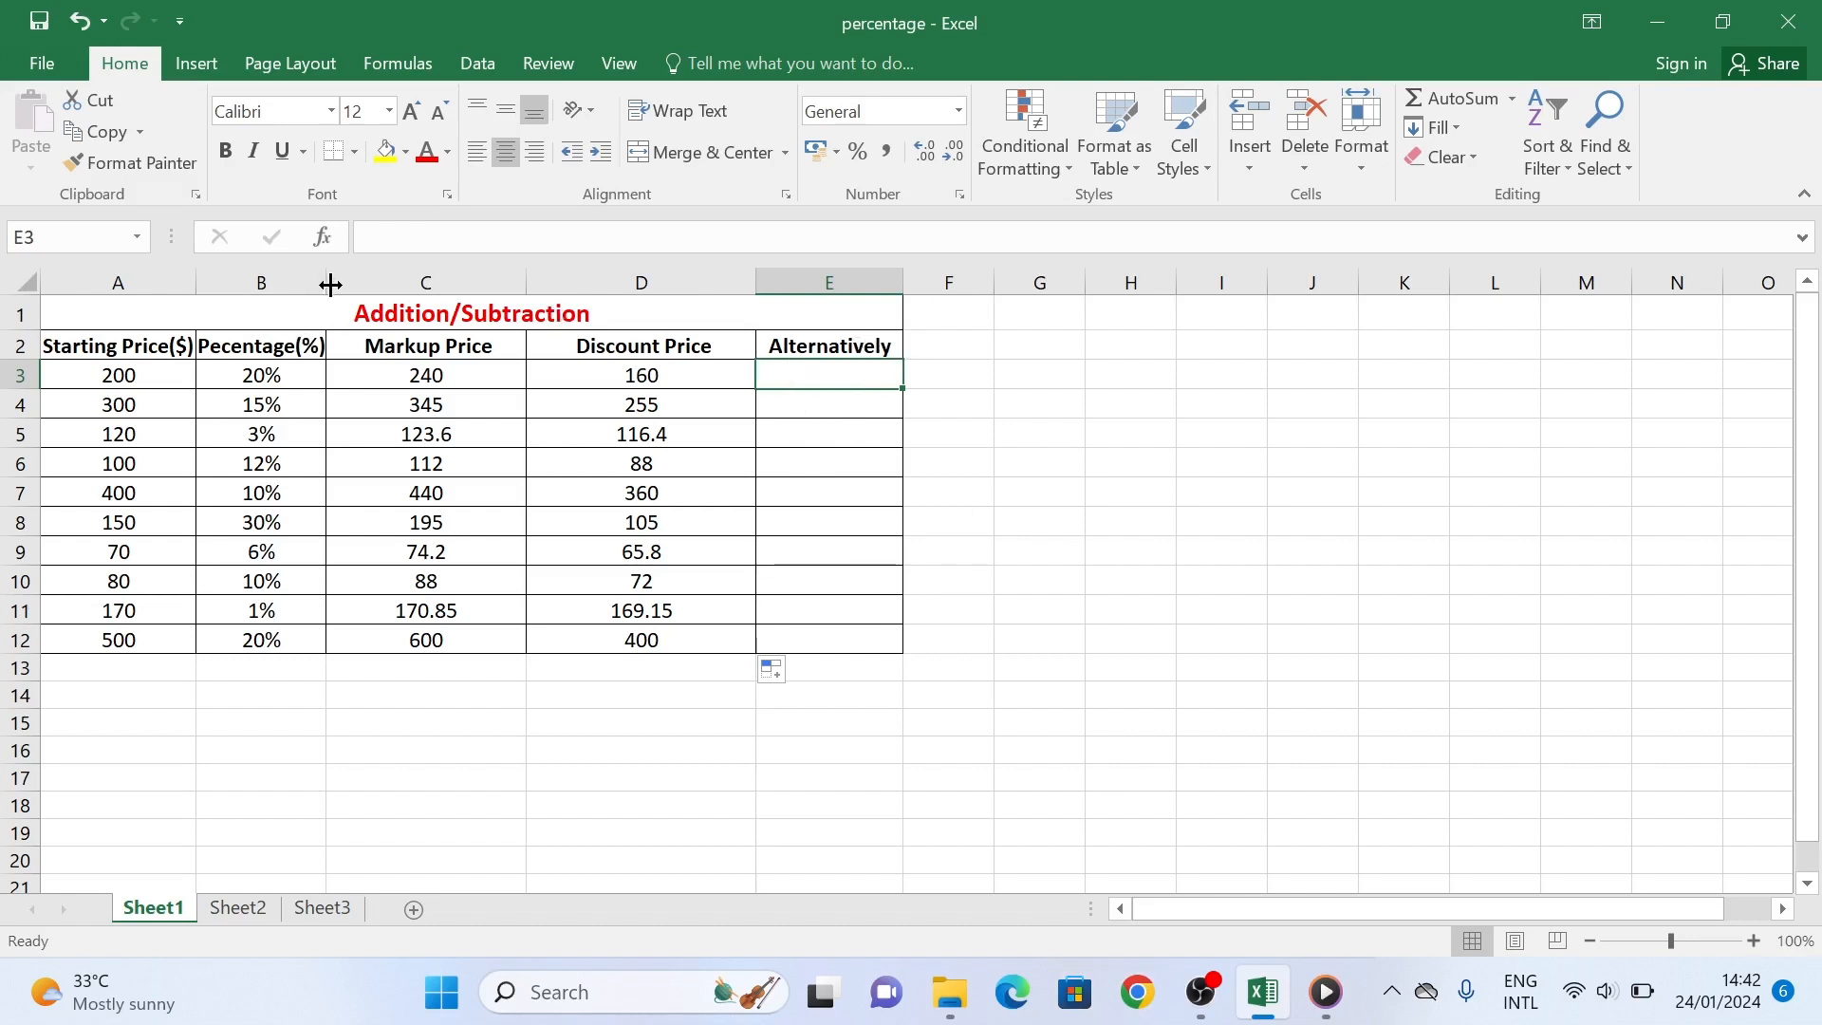
# Narrow the percentage column B to a thin sliver so its values are hidden from view.
pyautogui.click(284, 283)
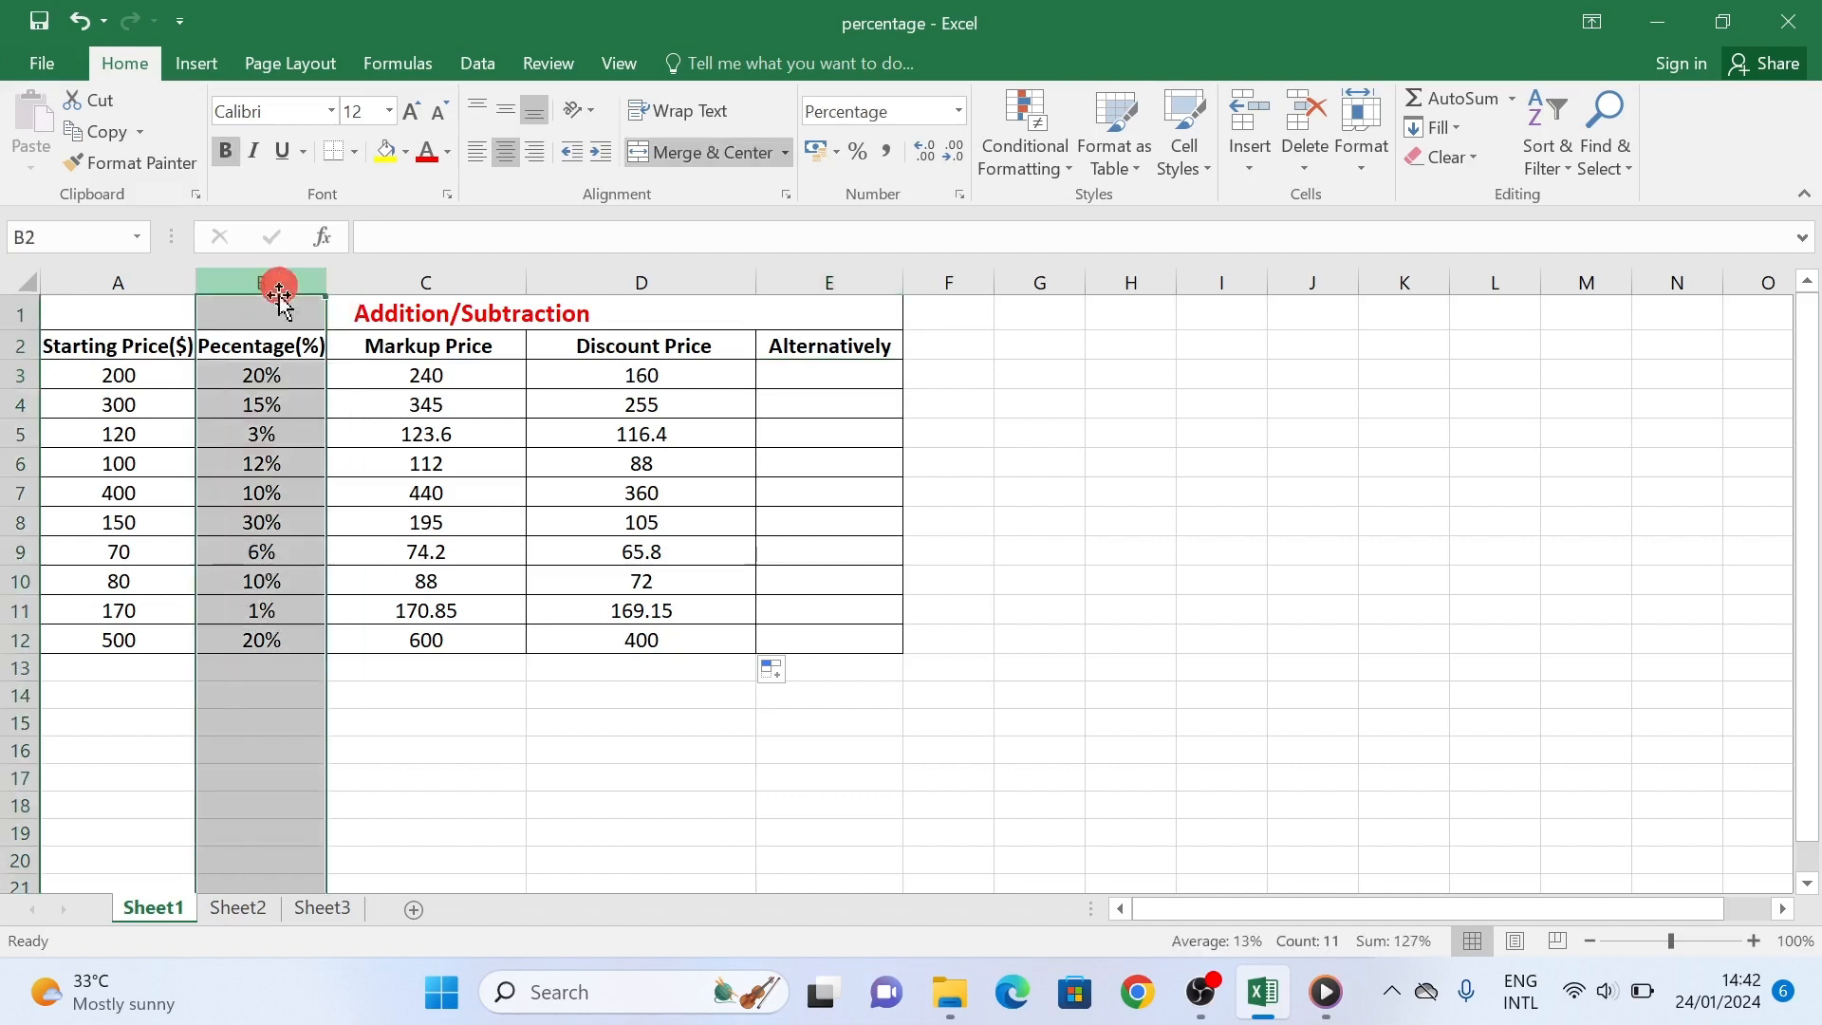
pyautogui.click(395, 712)
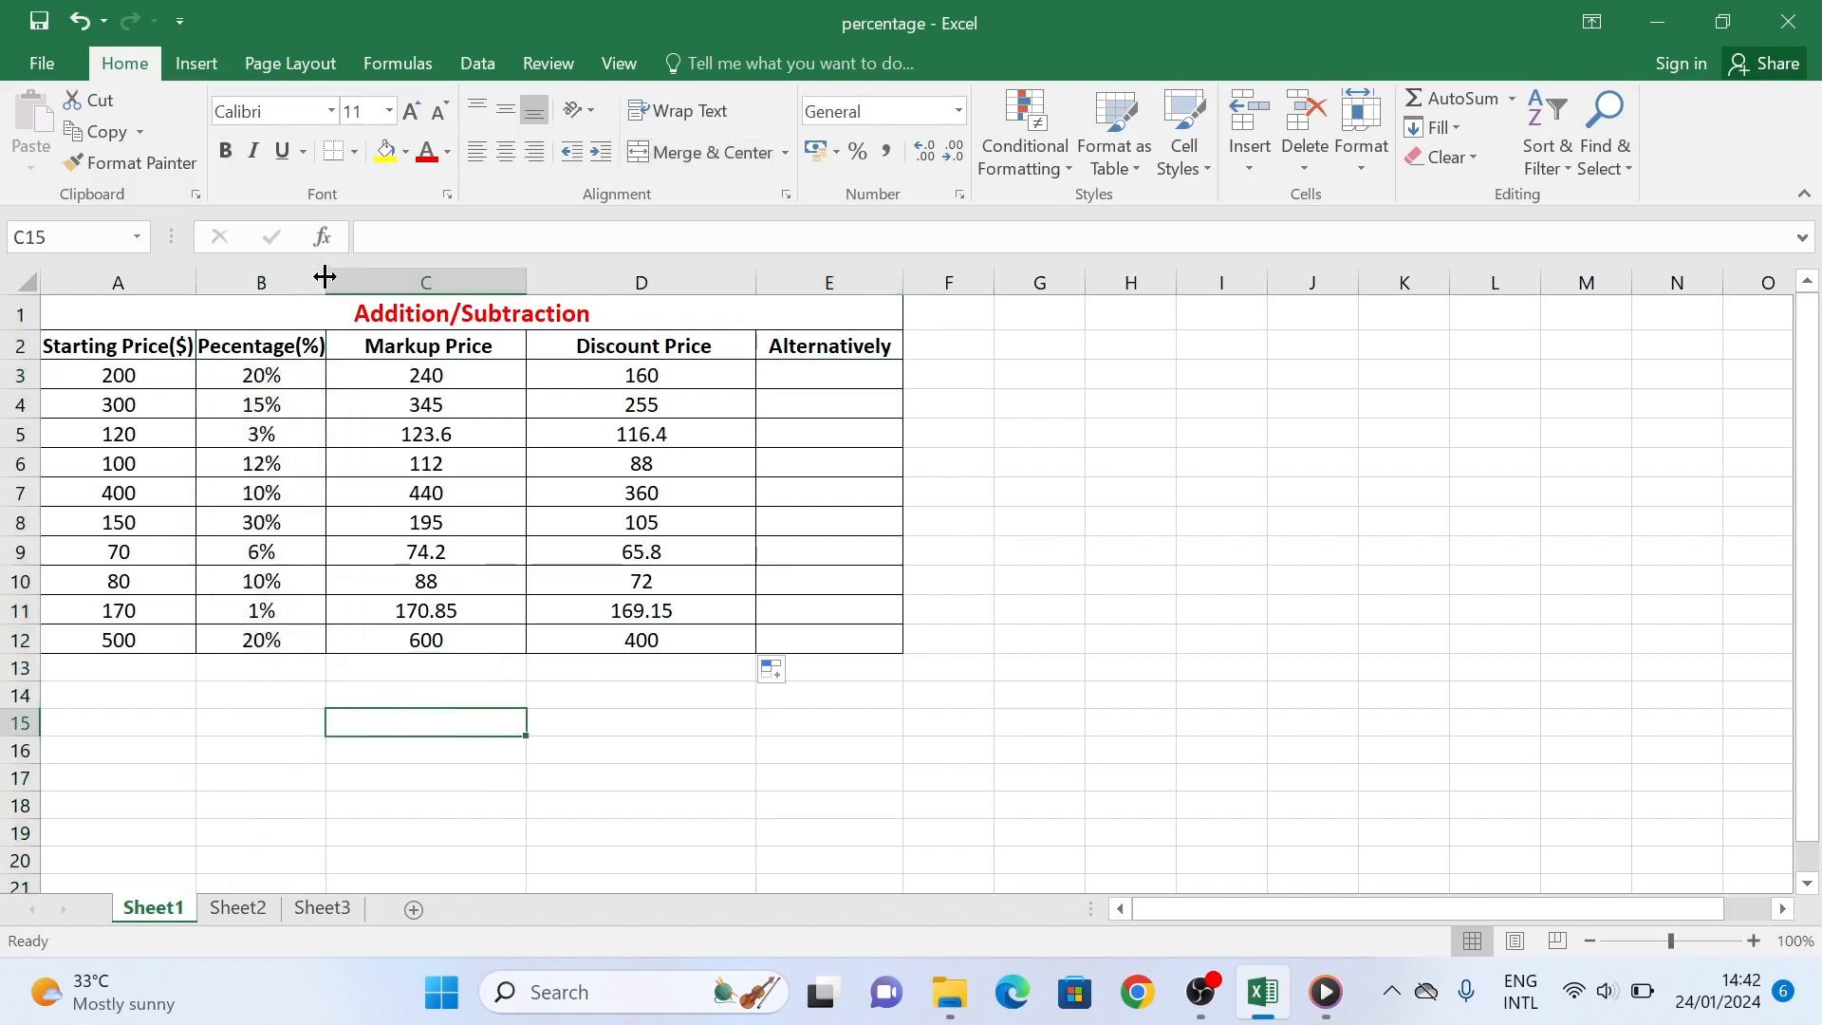
pyautogui.moveTo(324, 276); pyautogui.dragTo(205, 276)
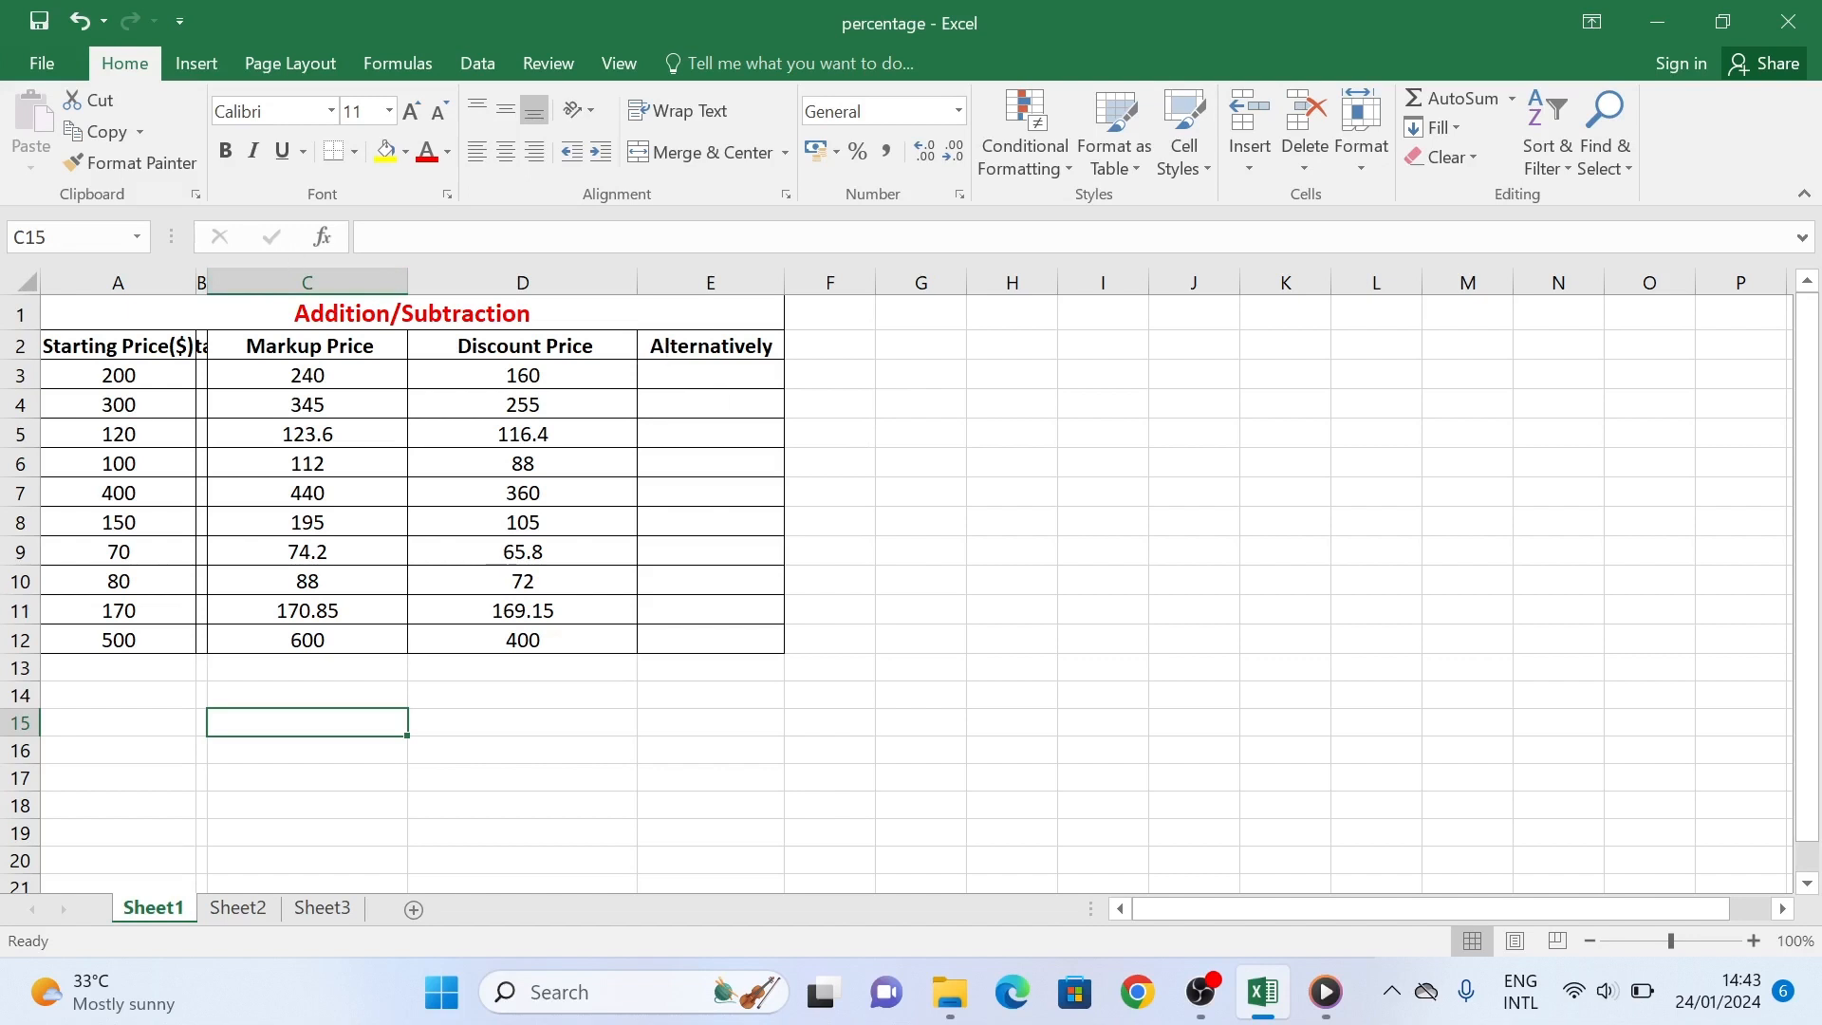
pyautogui.moveTo(211, 284); pyautogui.dragTo(204, 284)
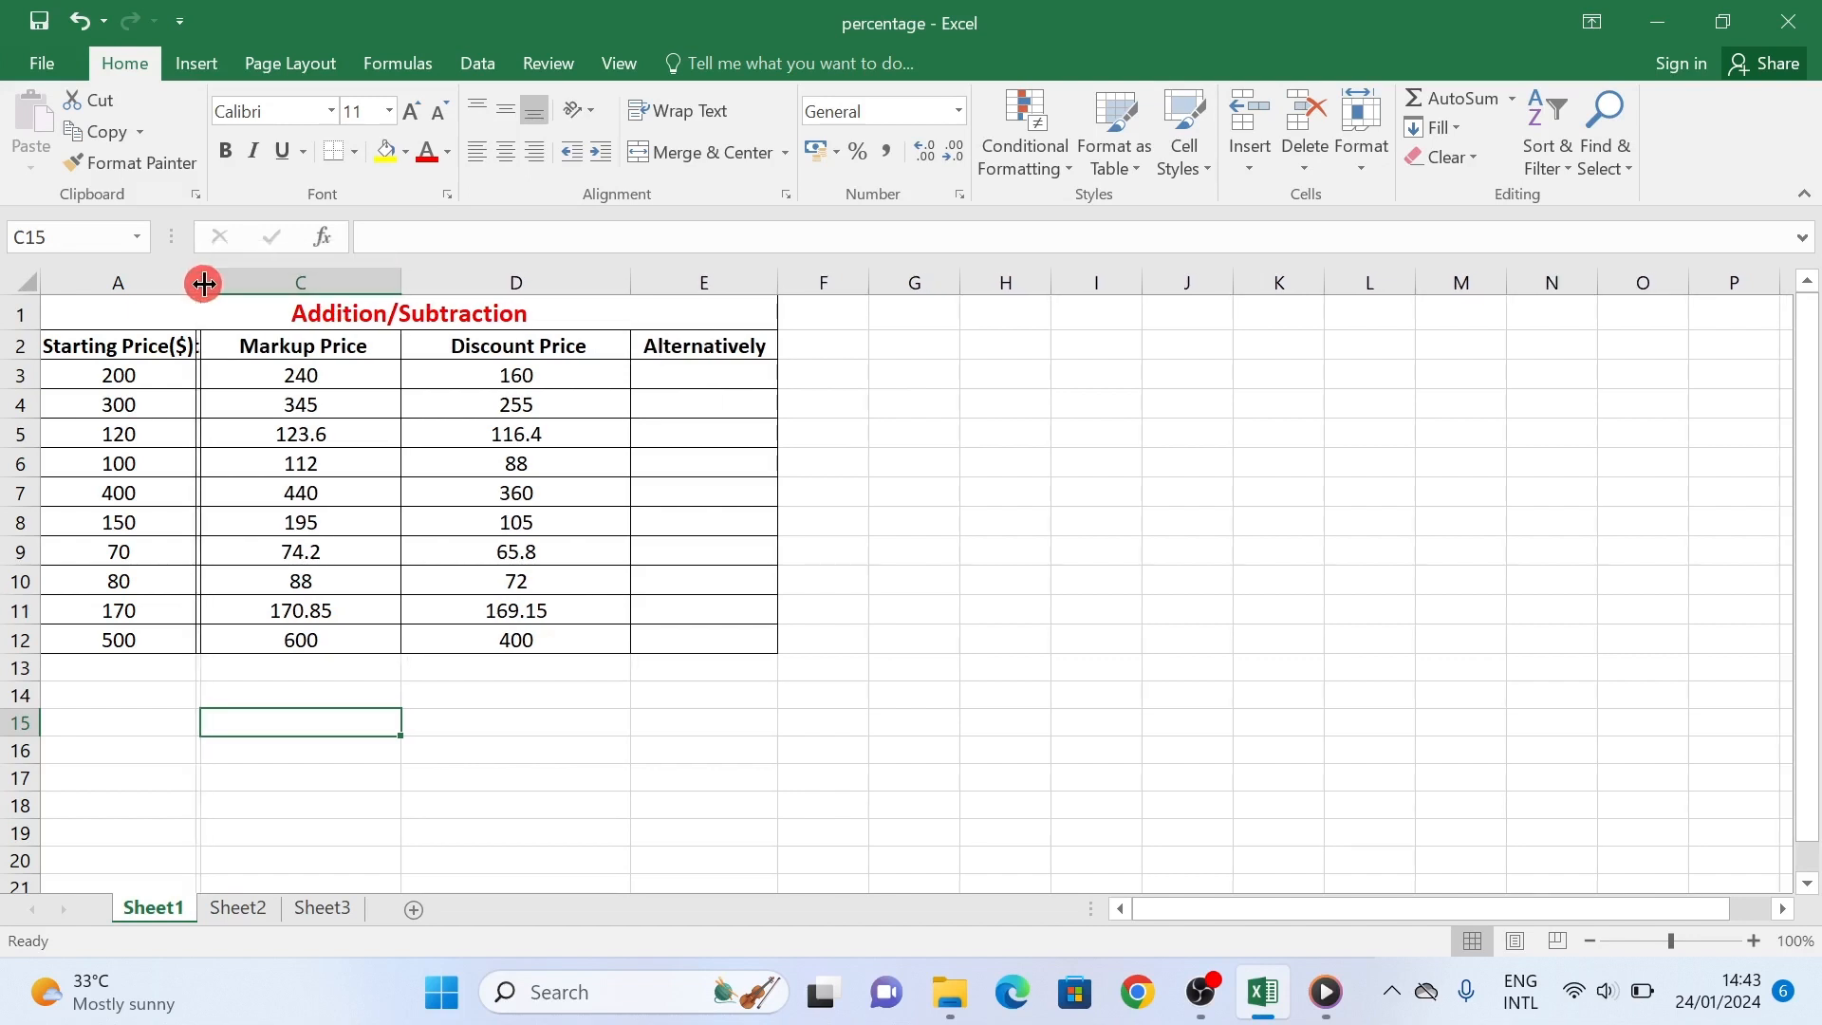
# Calculate the first Alternatively price in cell E3 with the formula =A3*(1+20%).
pyautogui.click(694, 370)
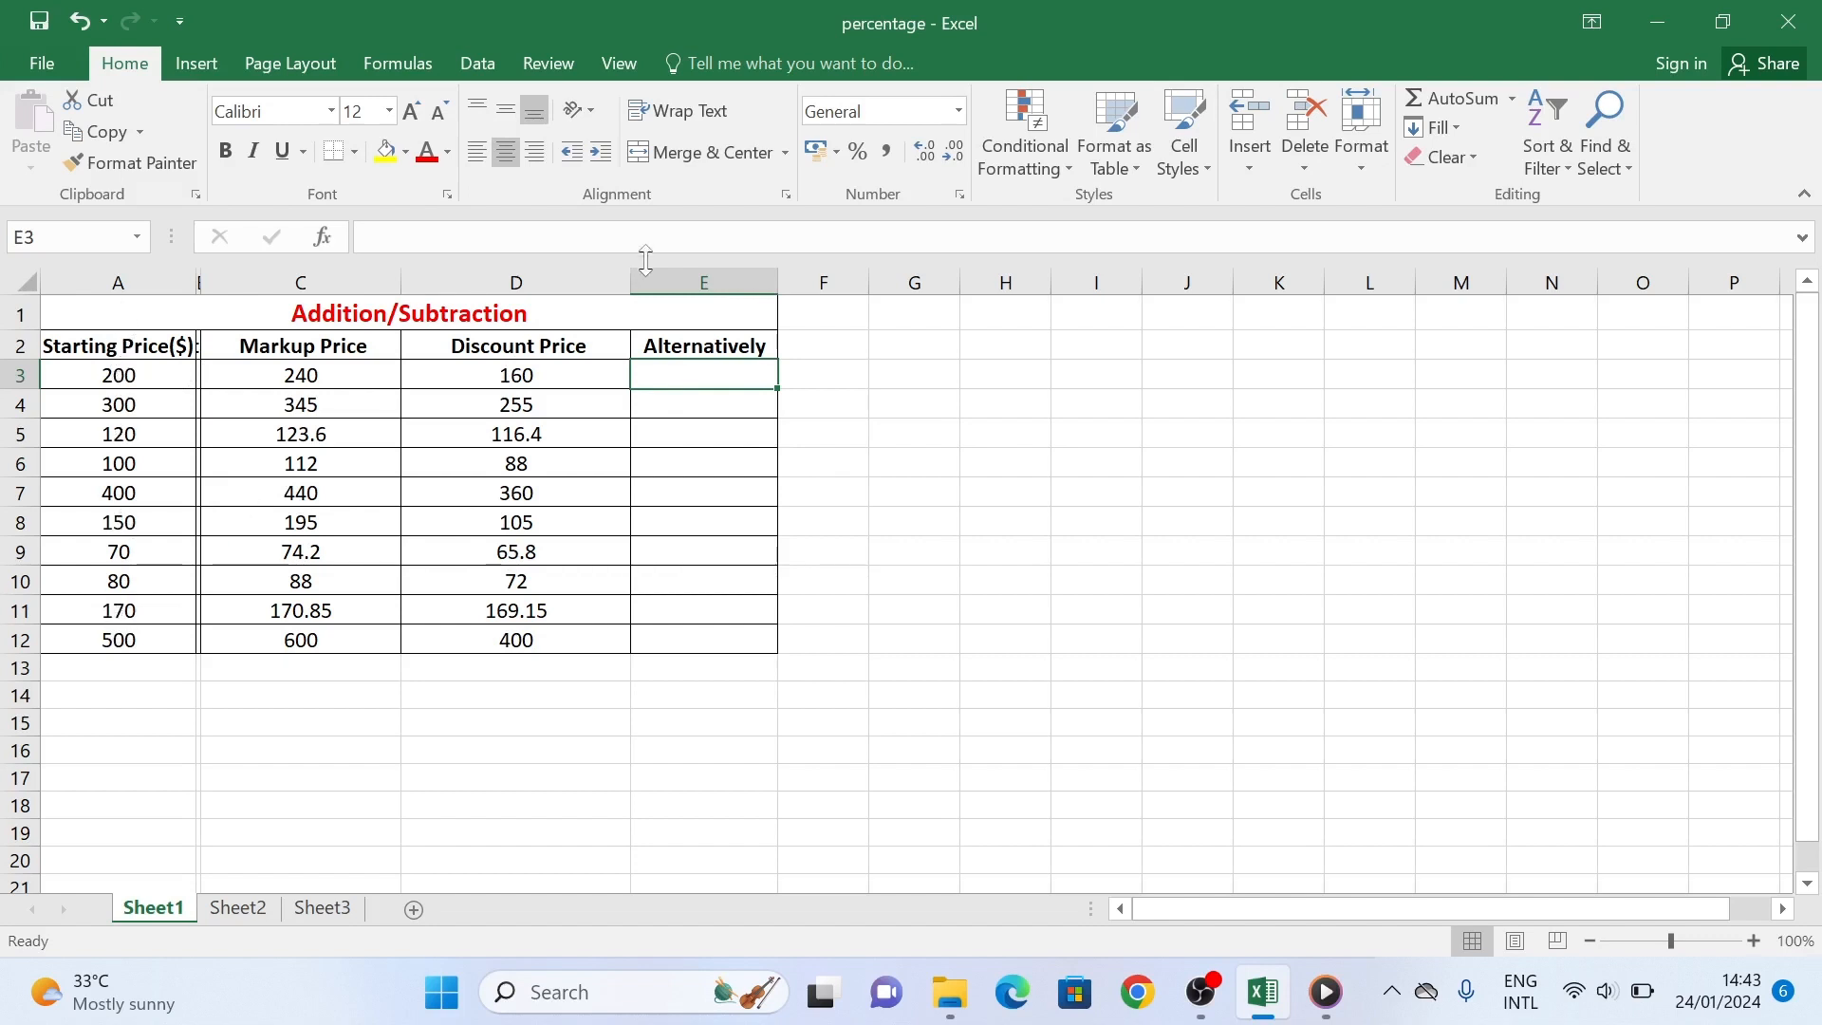
pyautogui.click(714, 378)
pyautogui.write('=')
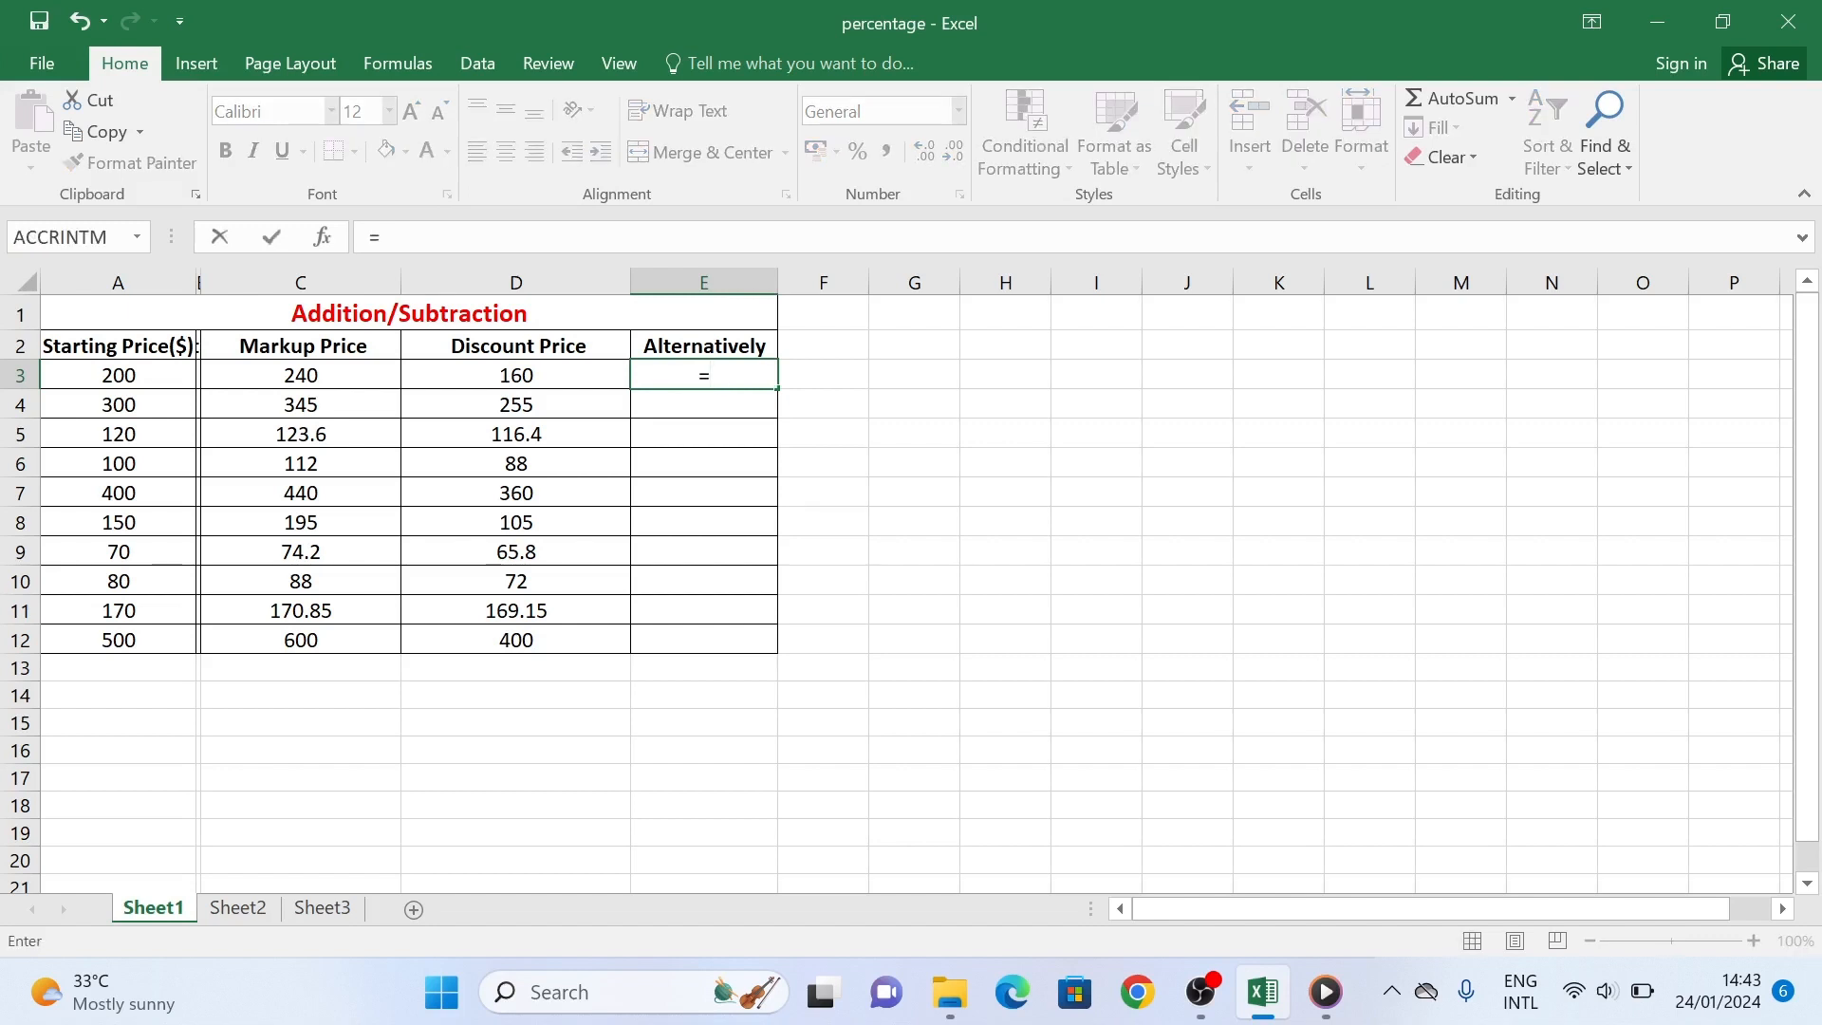
pyautogui.click(134, 375)
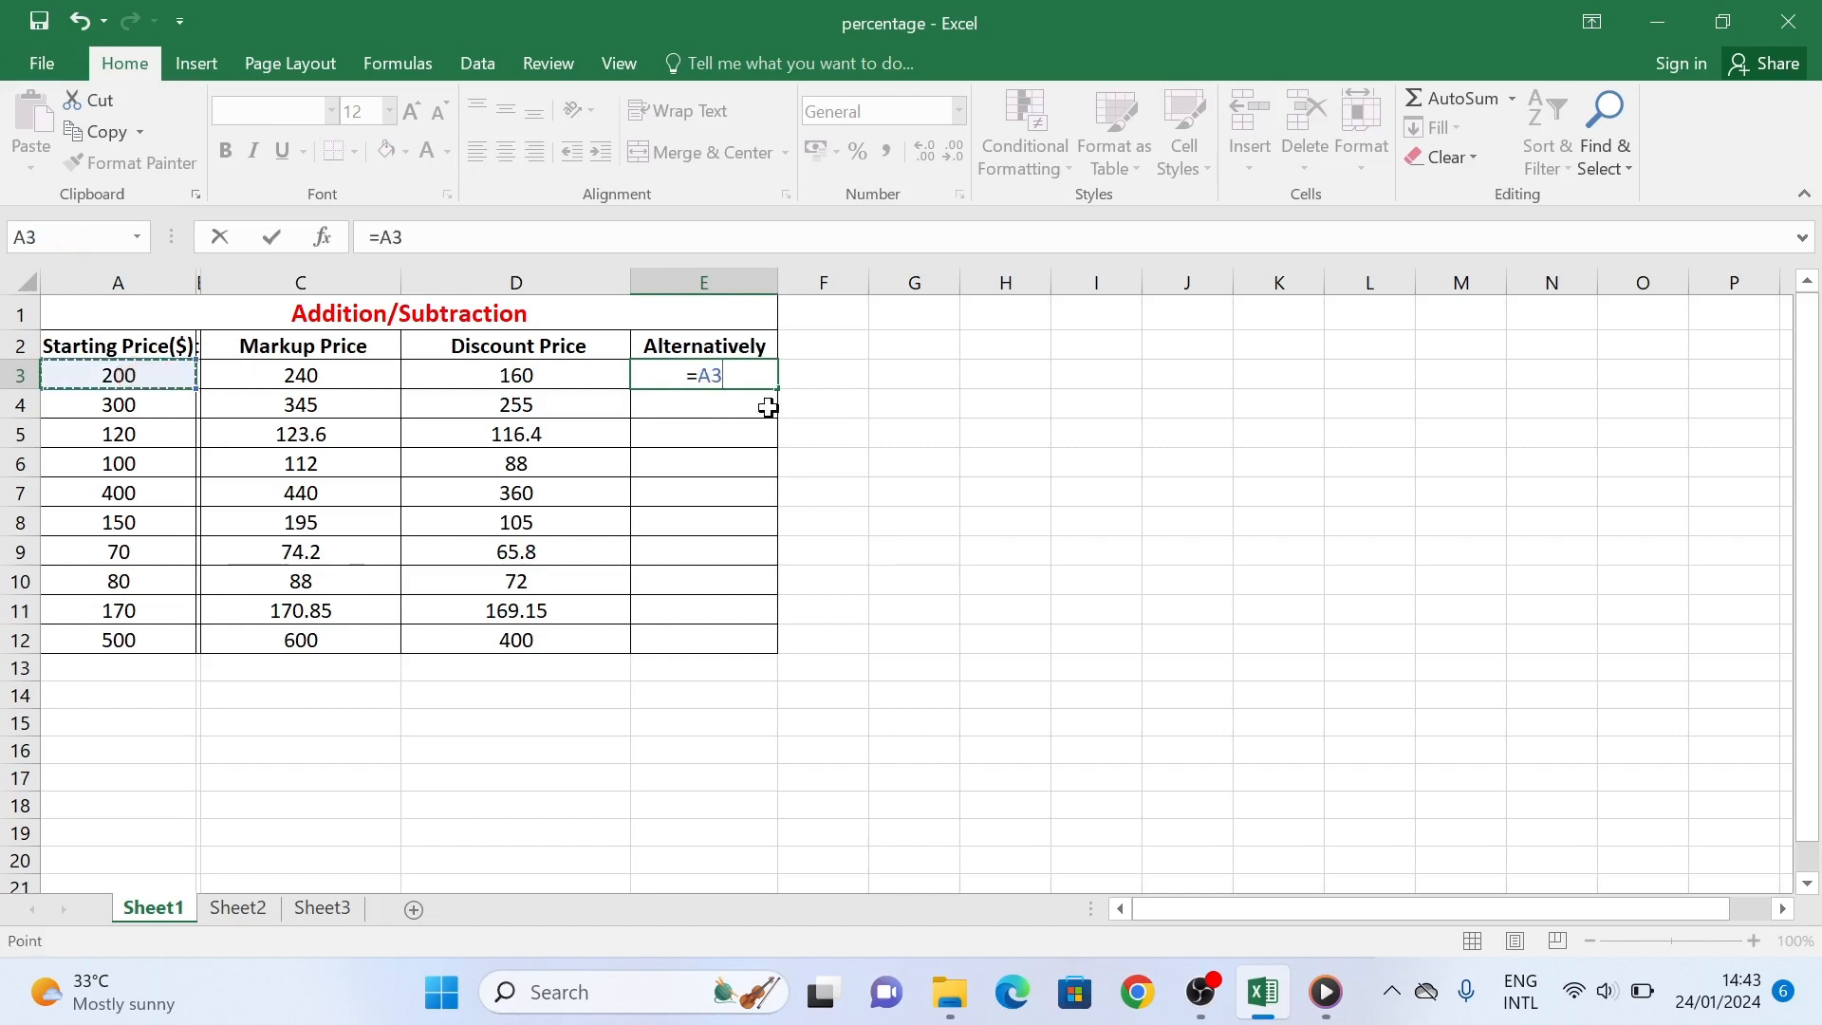
pyautogui.write('*')
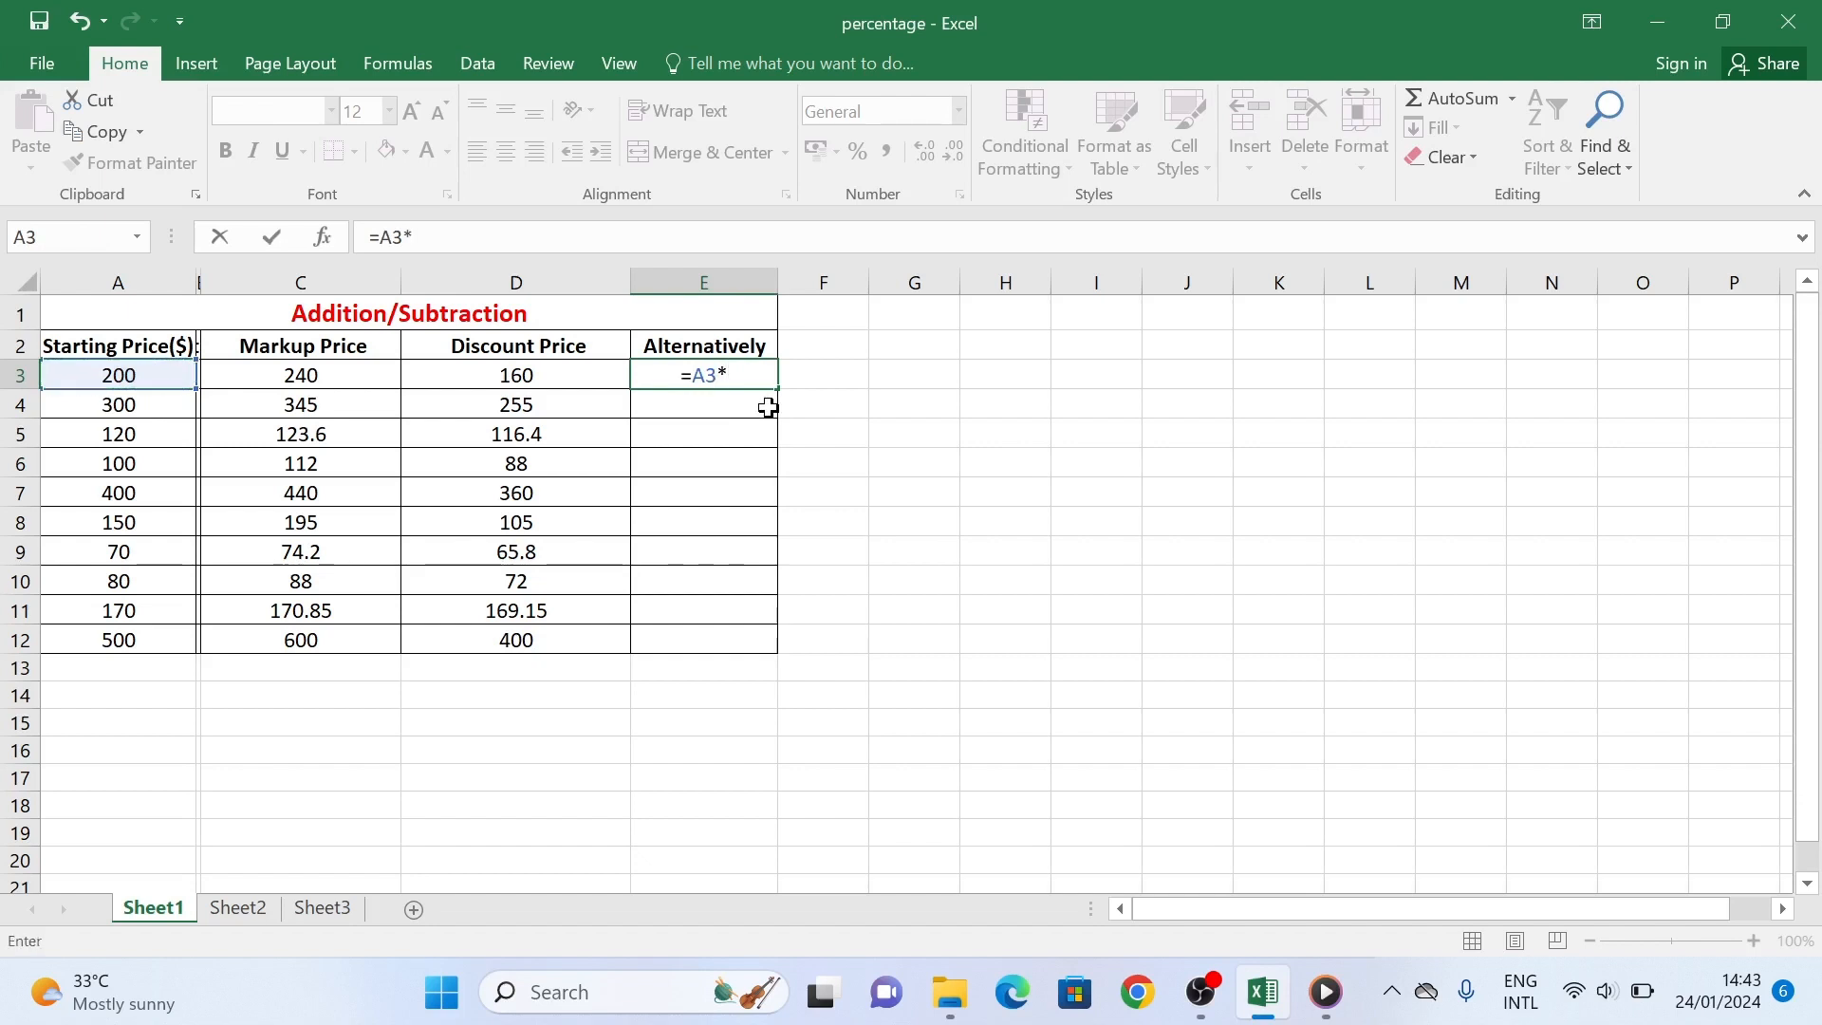
pyautogui.write('(1')
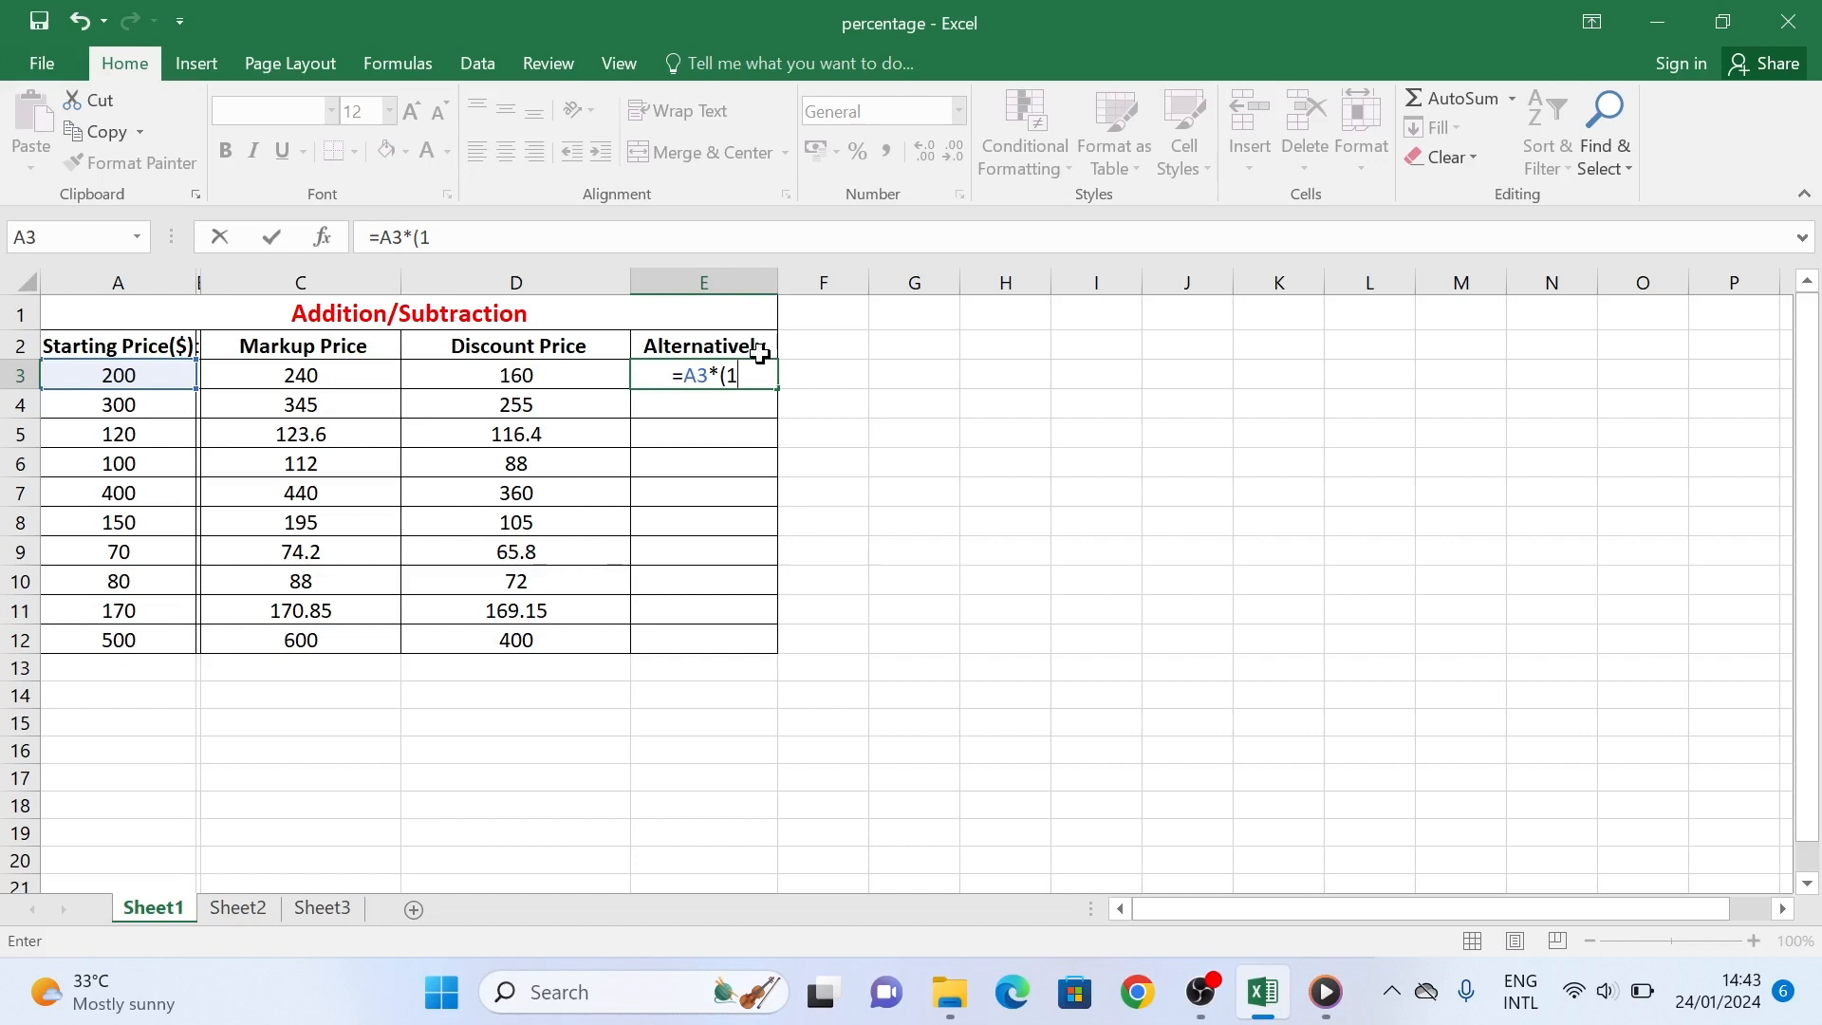
pyautogui.write('+')
pyautogui.press('BackSpace')
pyautogui.write('-')
pyautogui.press('BackSpace')
pyautogui.write('+')
pyautogui.write('2')
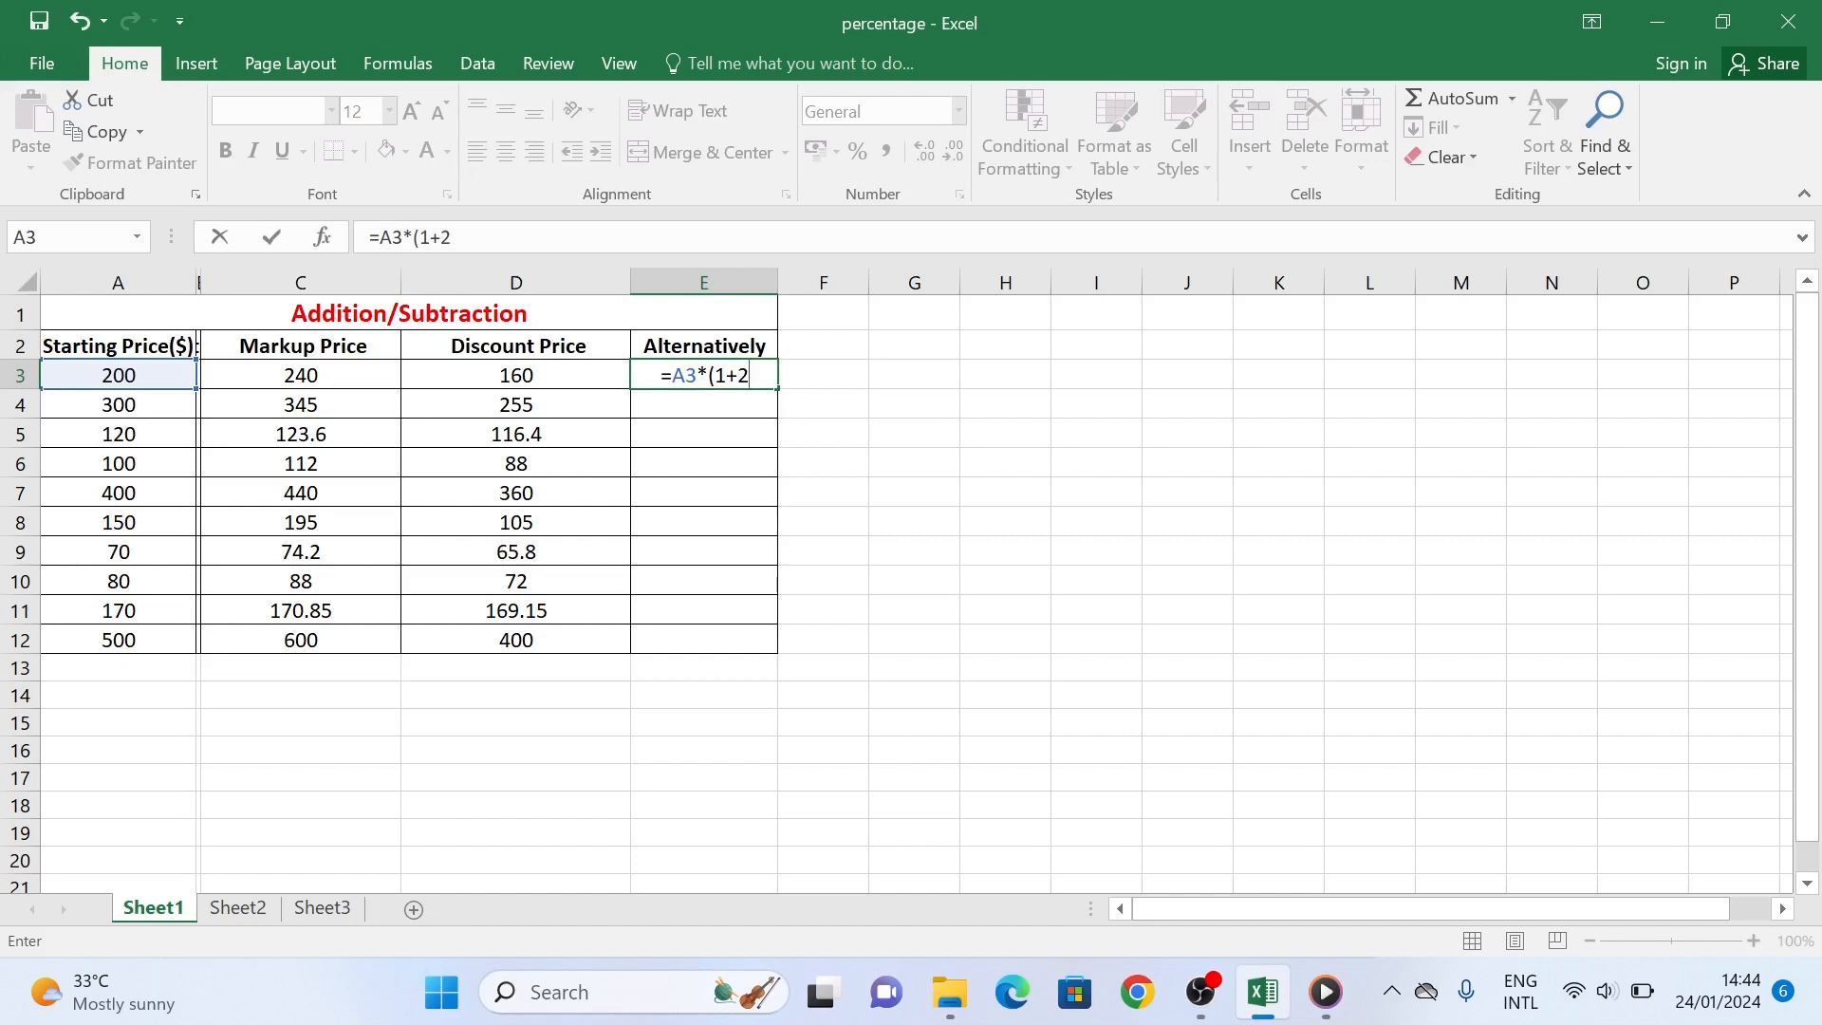
pyautogui.write('0%')
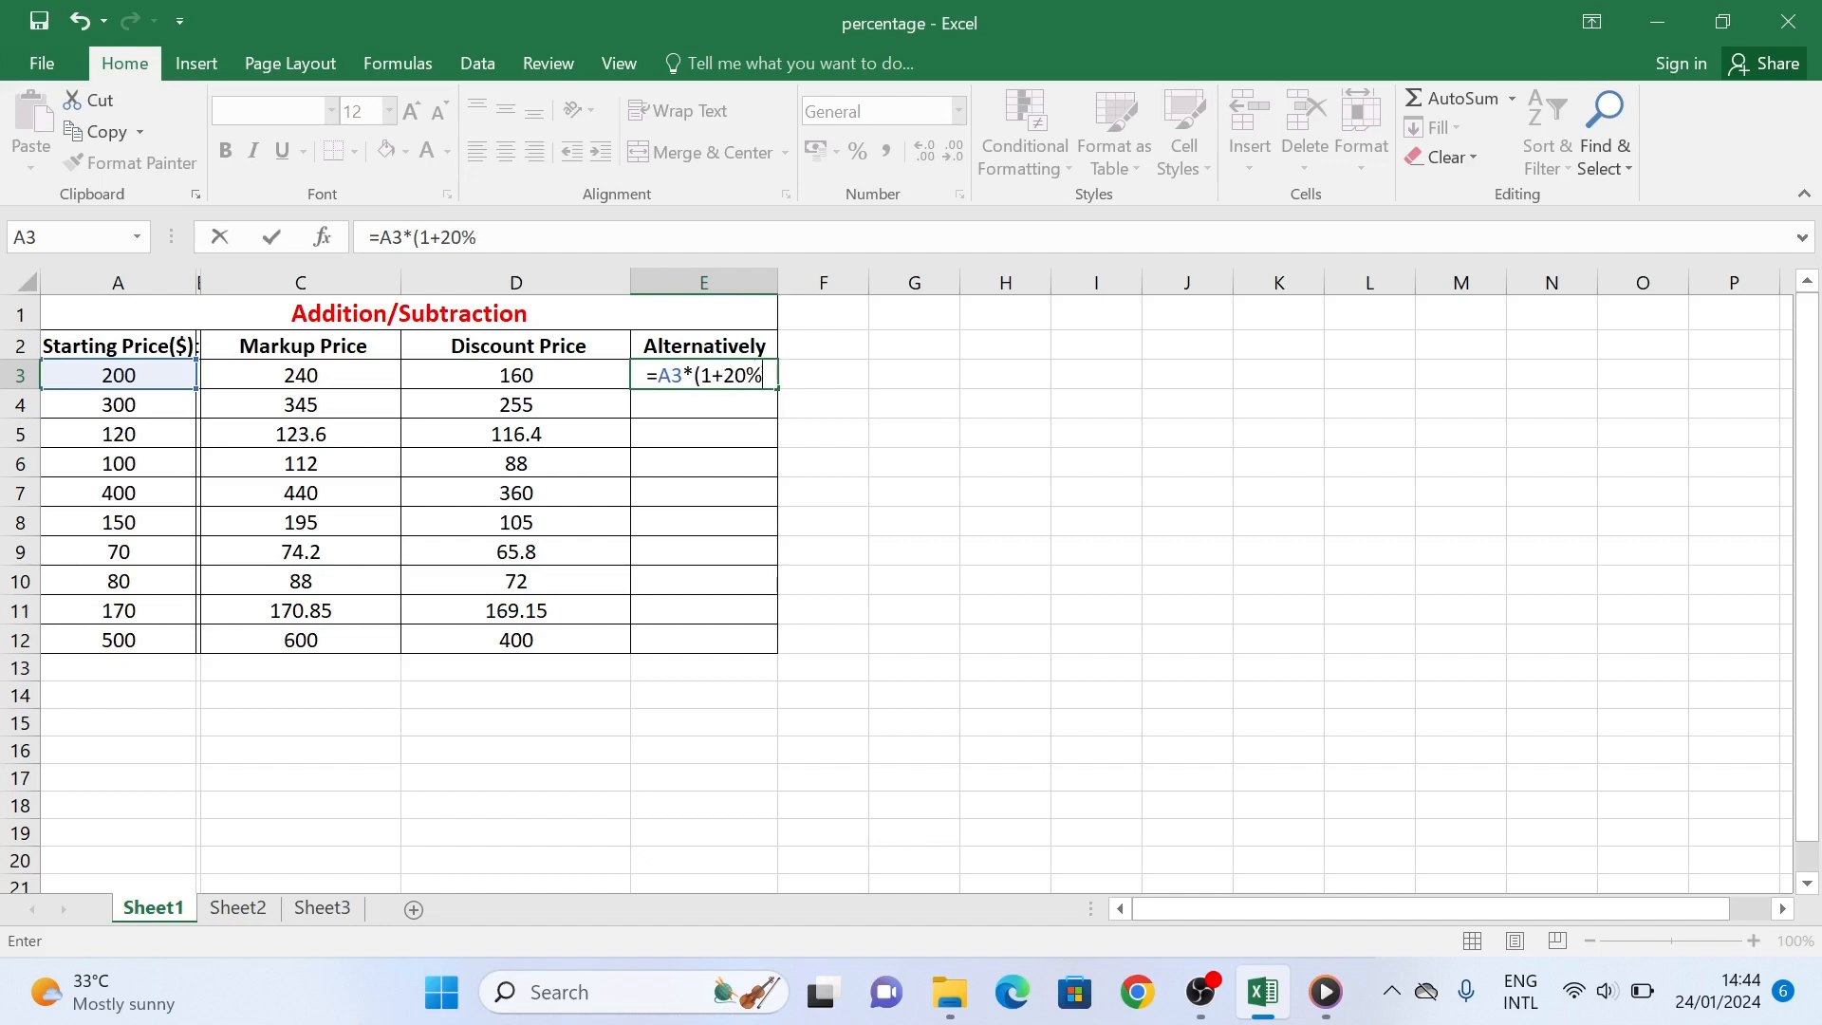
pyautogui.write(')')
pyautogui.press('Return')
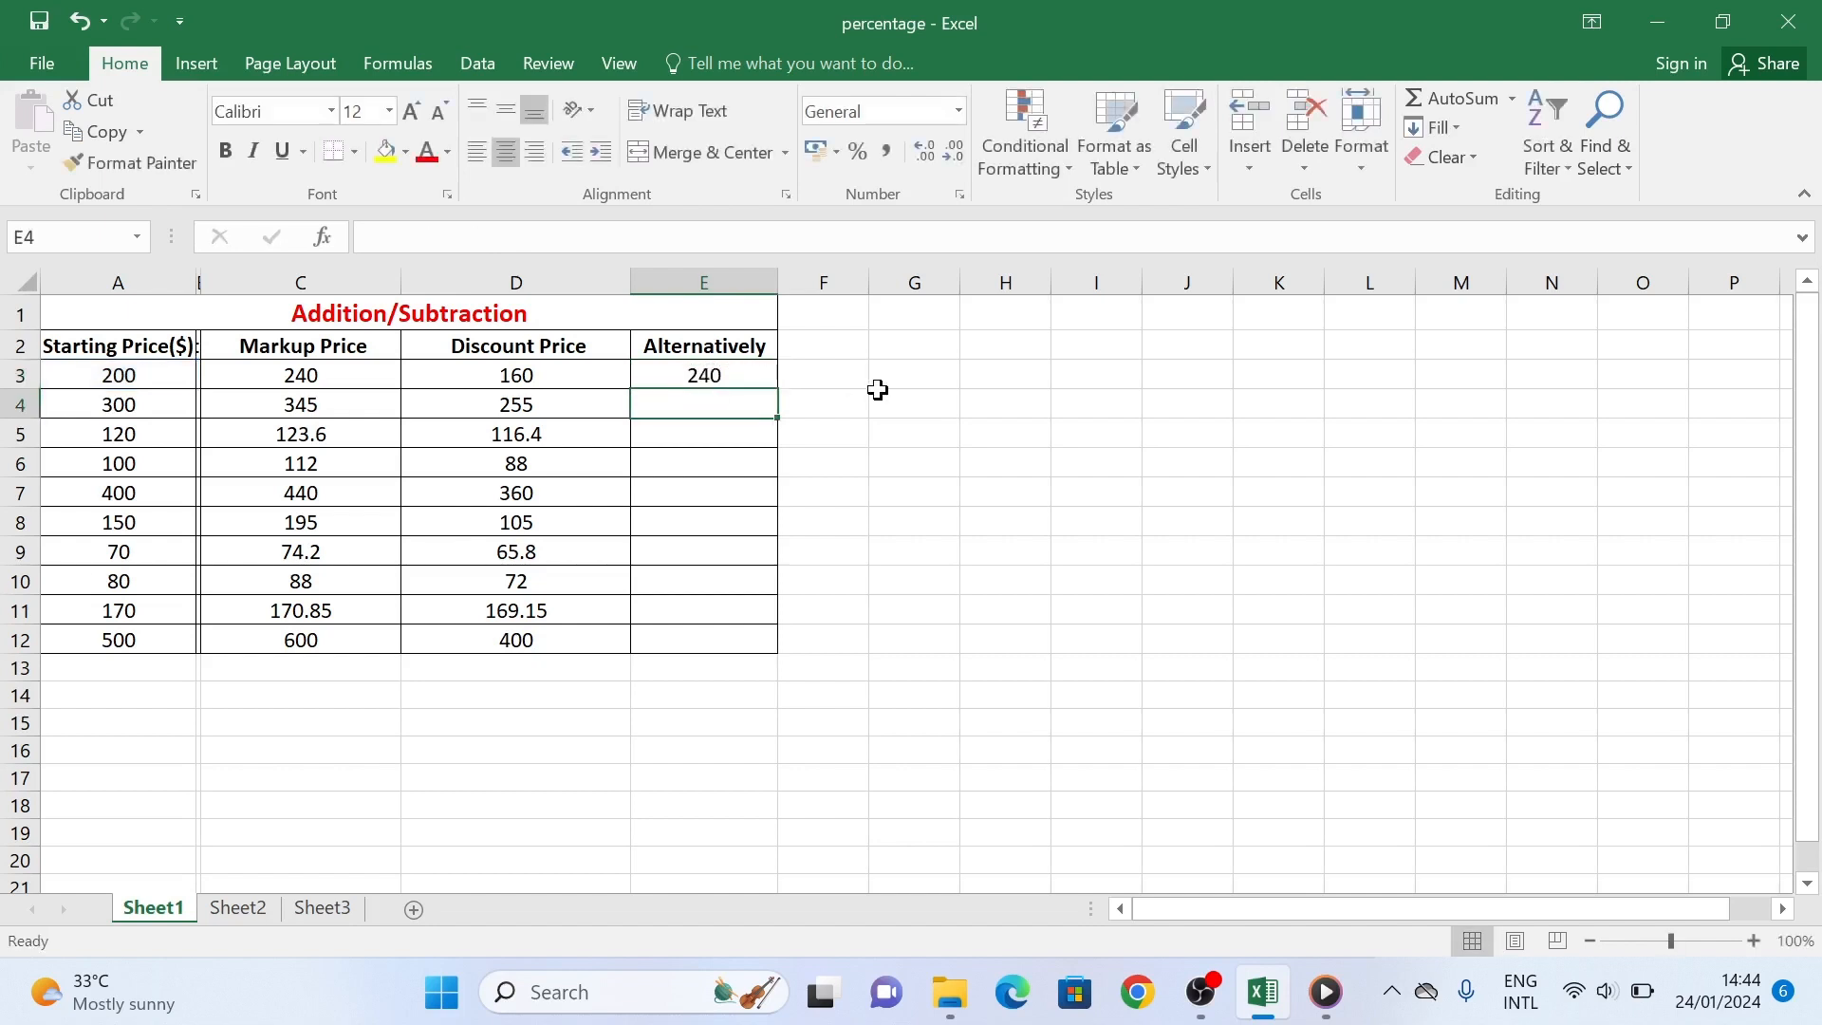
# Fill the Alternatively formula from E3 down through E12.
pyautogui.click(735, 372)
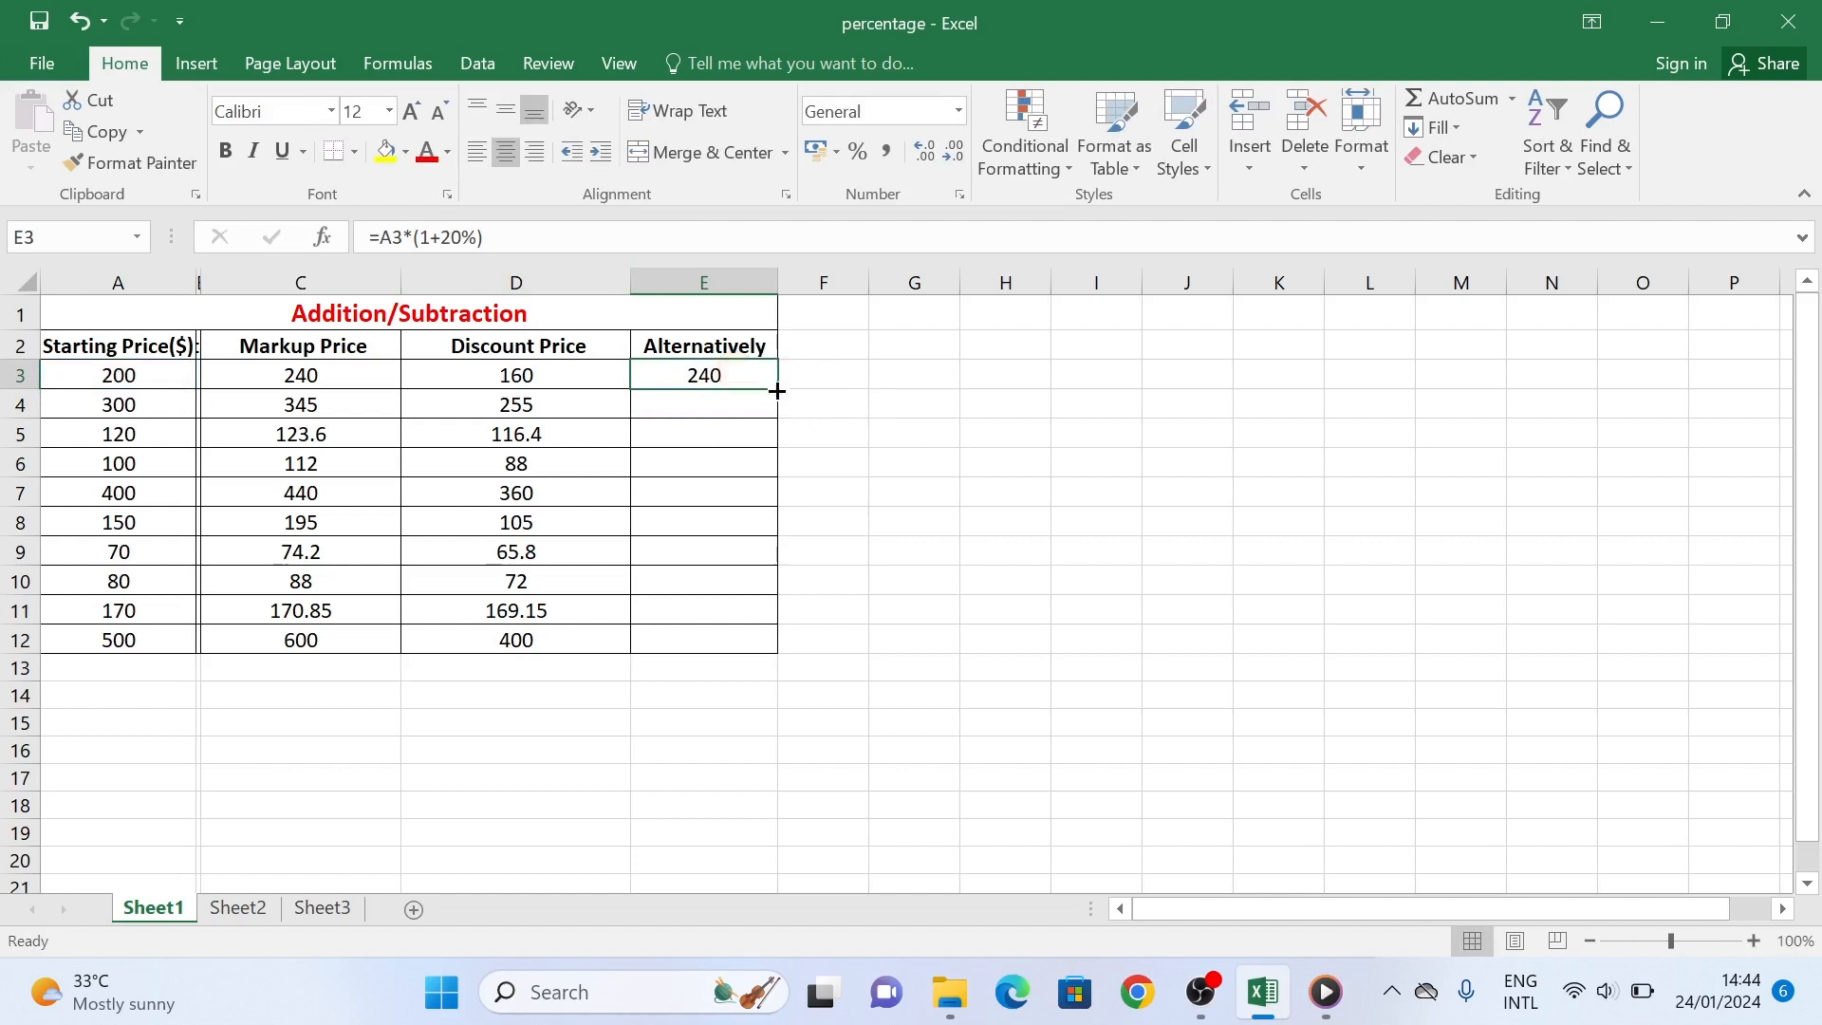
pyautogui.moveTo(778, 391); pyautogui.dragTo(786, 638)
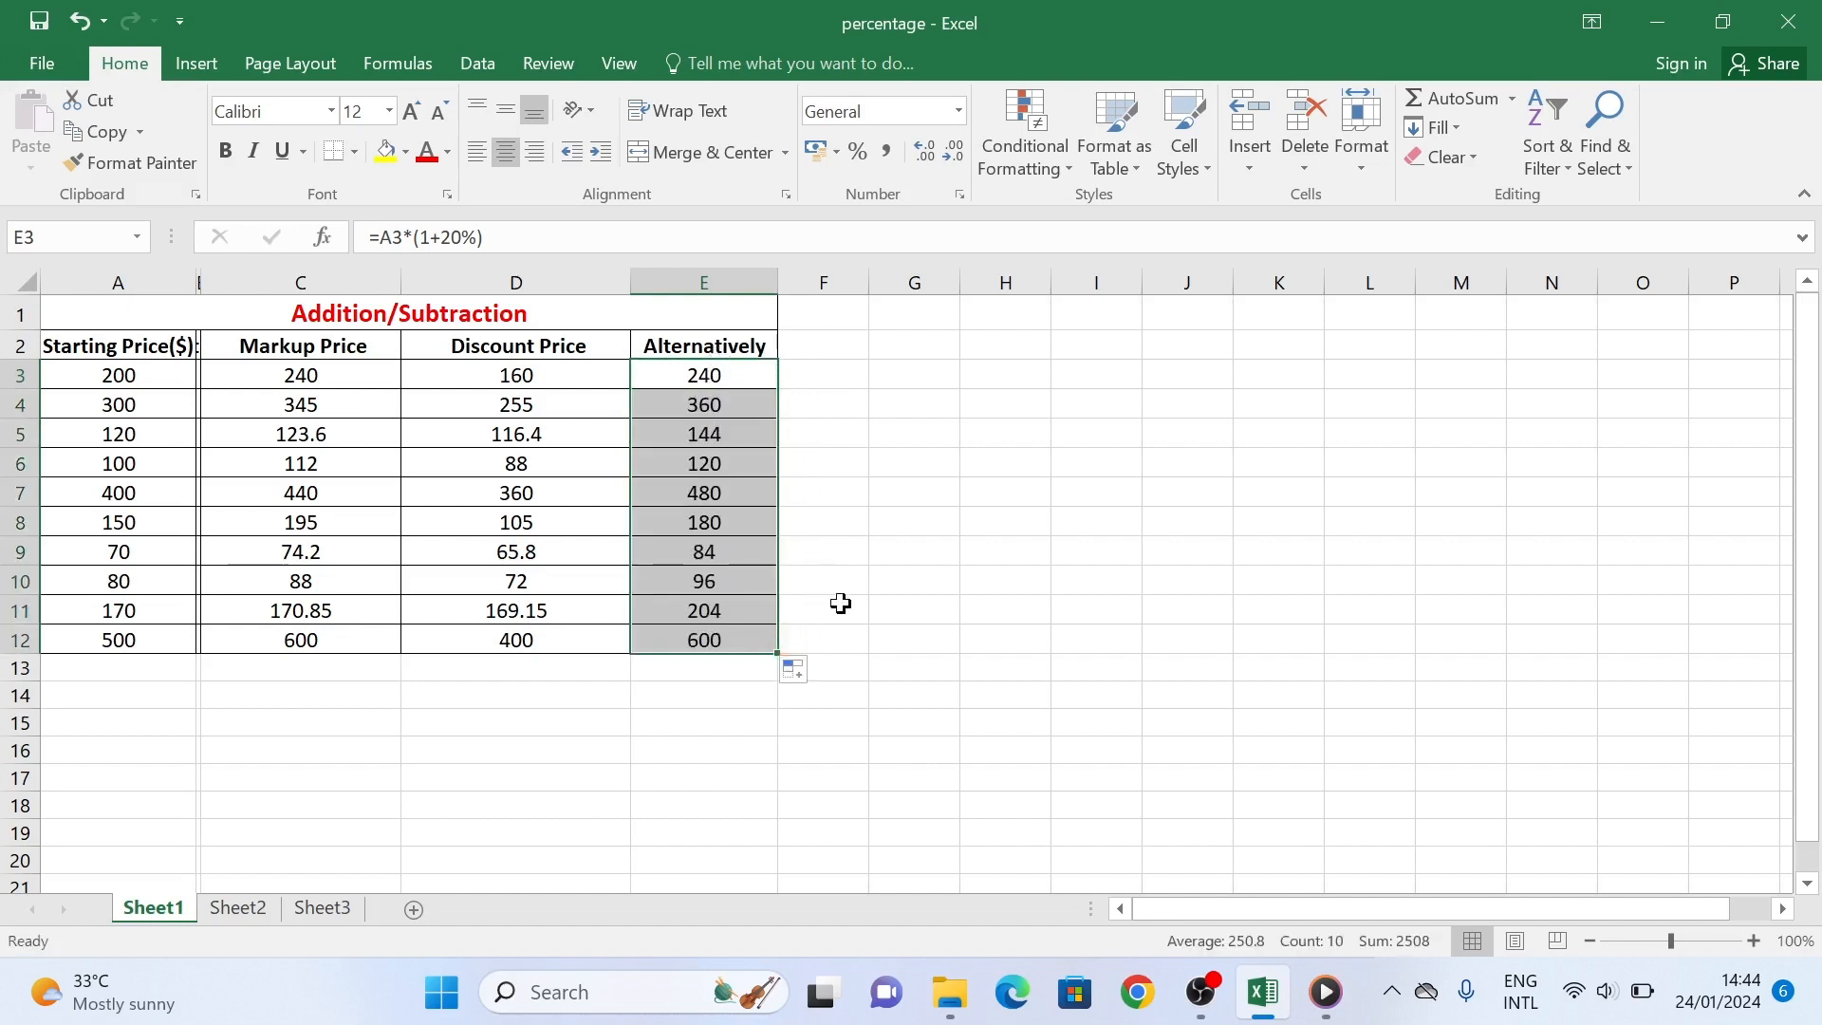
pyautogui.click(841, 603)
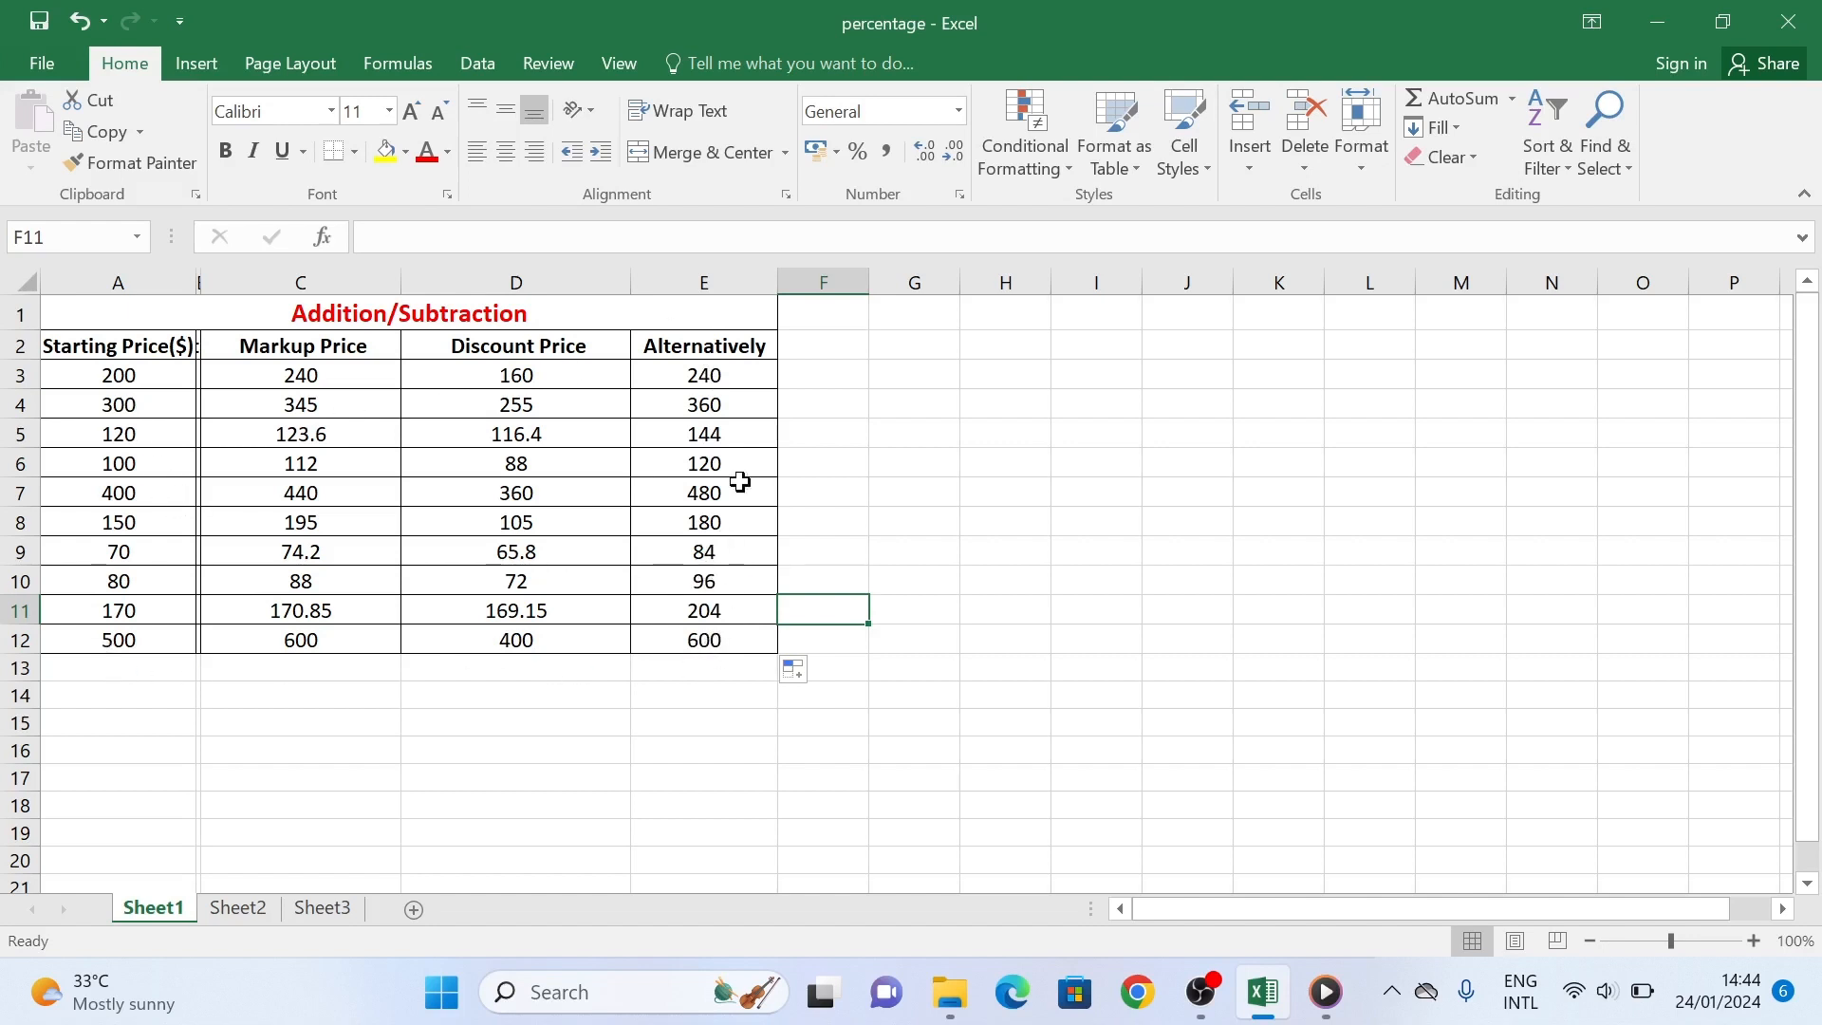
# Widen the narrowed percentage column B so its header and values can be read again.
pyautogui.click(726, 373)
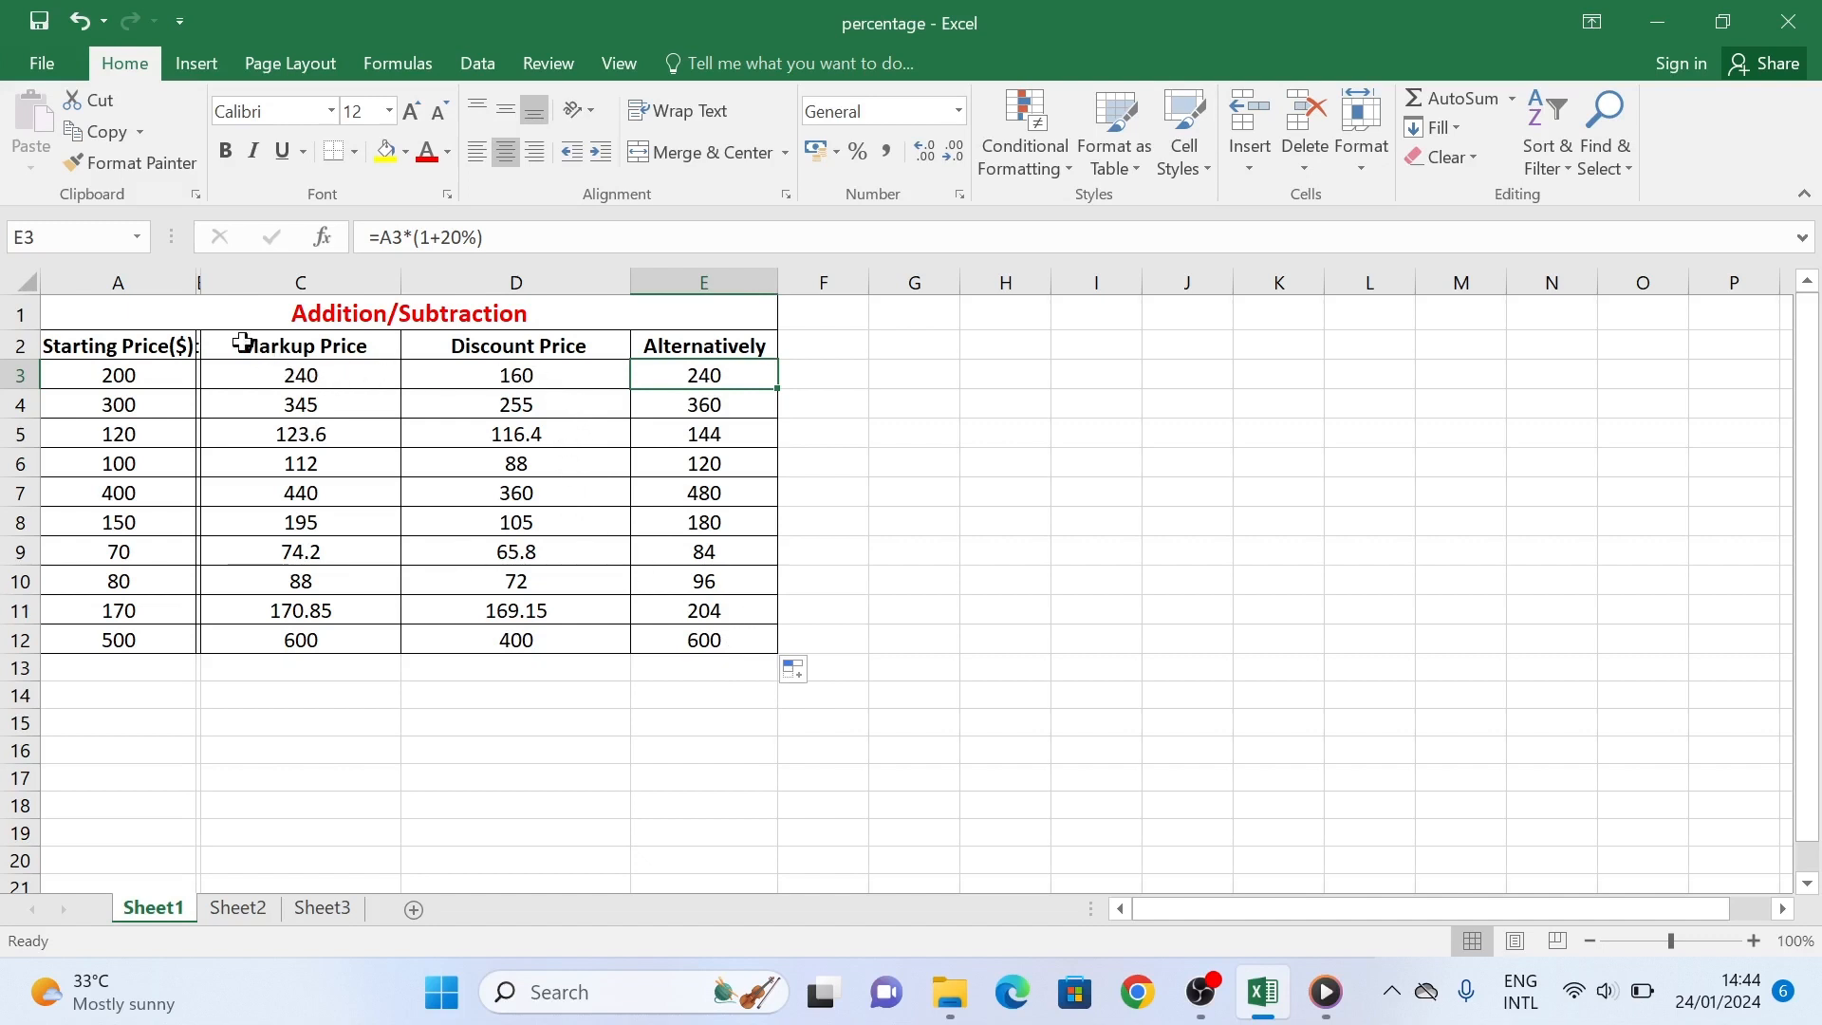
pyautogui.moveTo(201, 289); pyautogui.dragTo(358, 292)
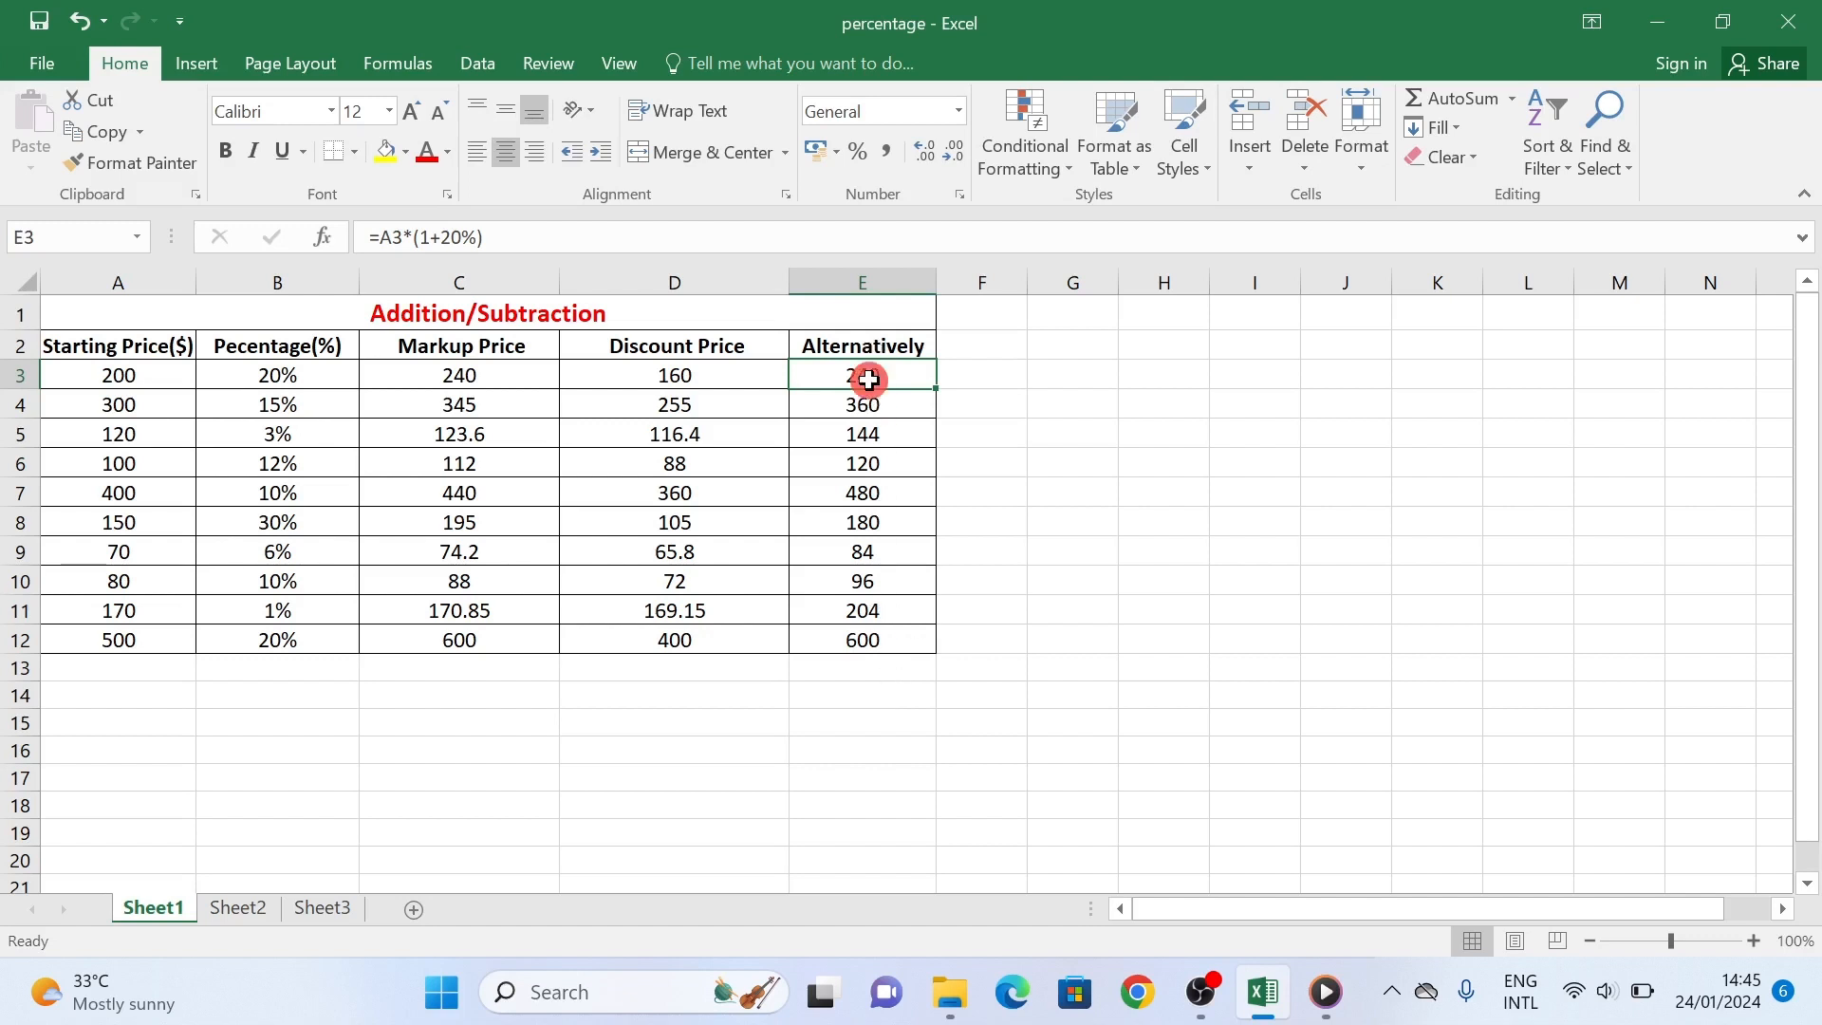
pyautogui.click(871, 277)
pyautogui.click(1090, 578)
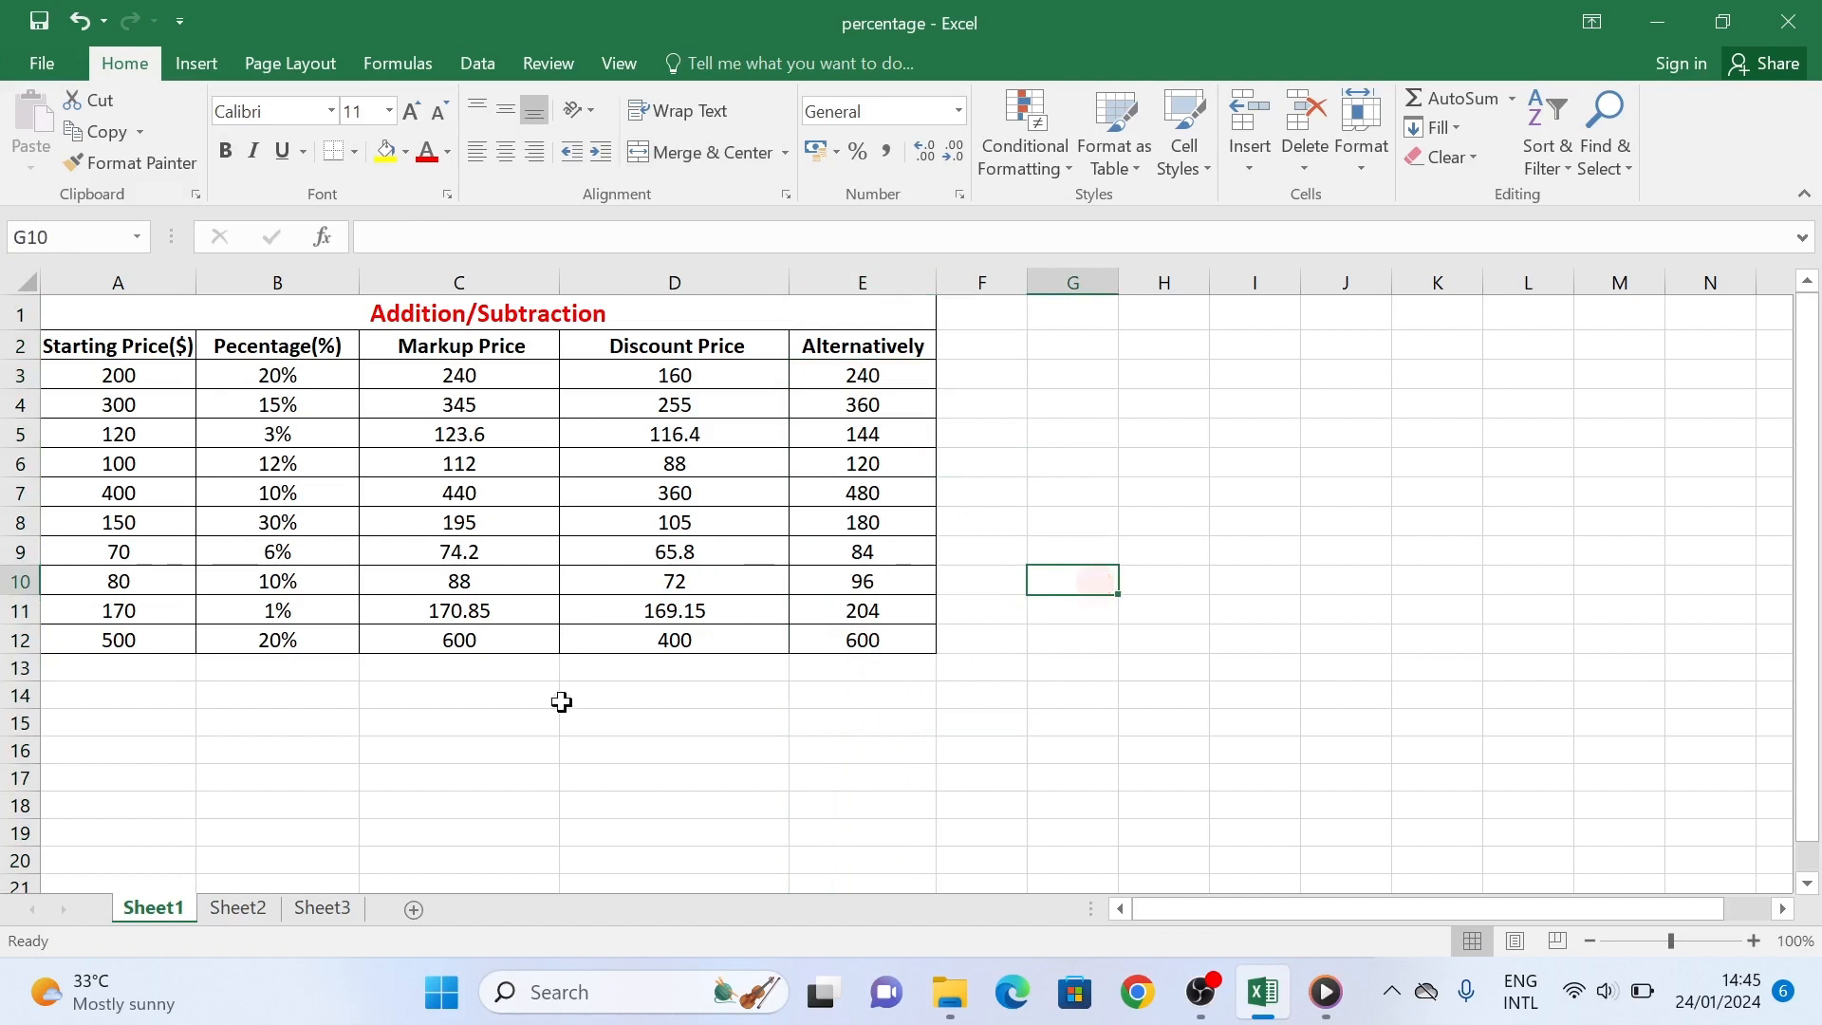
# On Sheet2, calculate the % Change for Rice in cell D3 with the formula =(C3-B3)/C3.
pyautogui.click(237, 908)
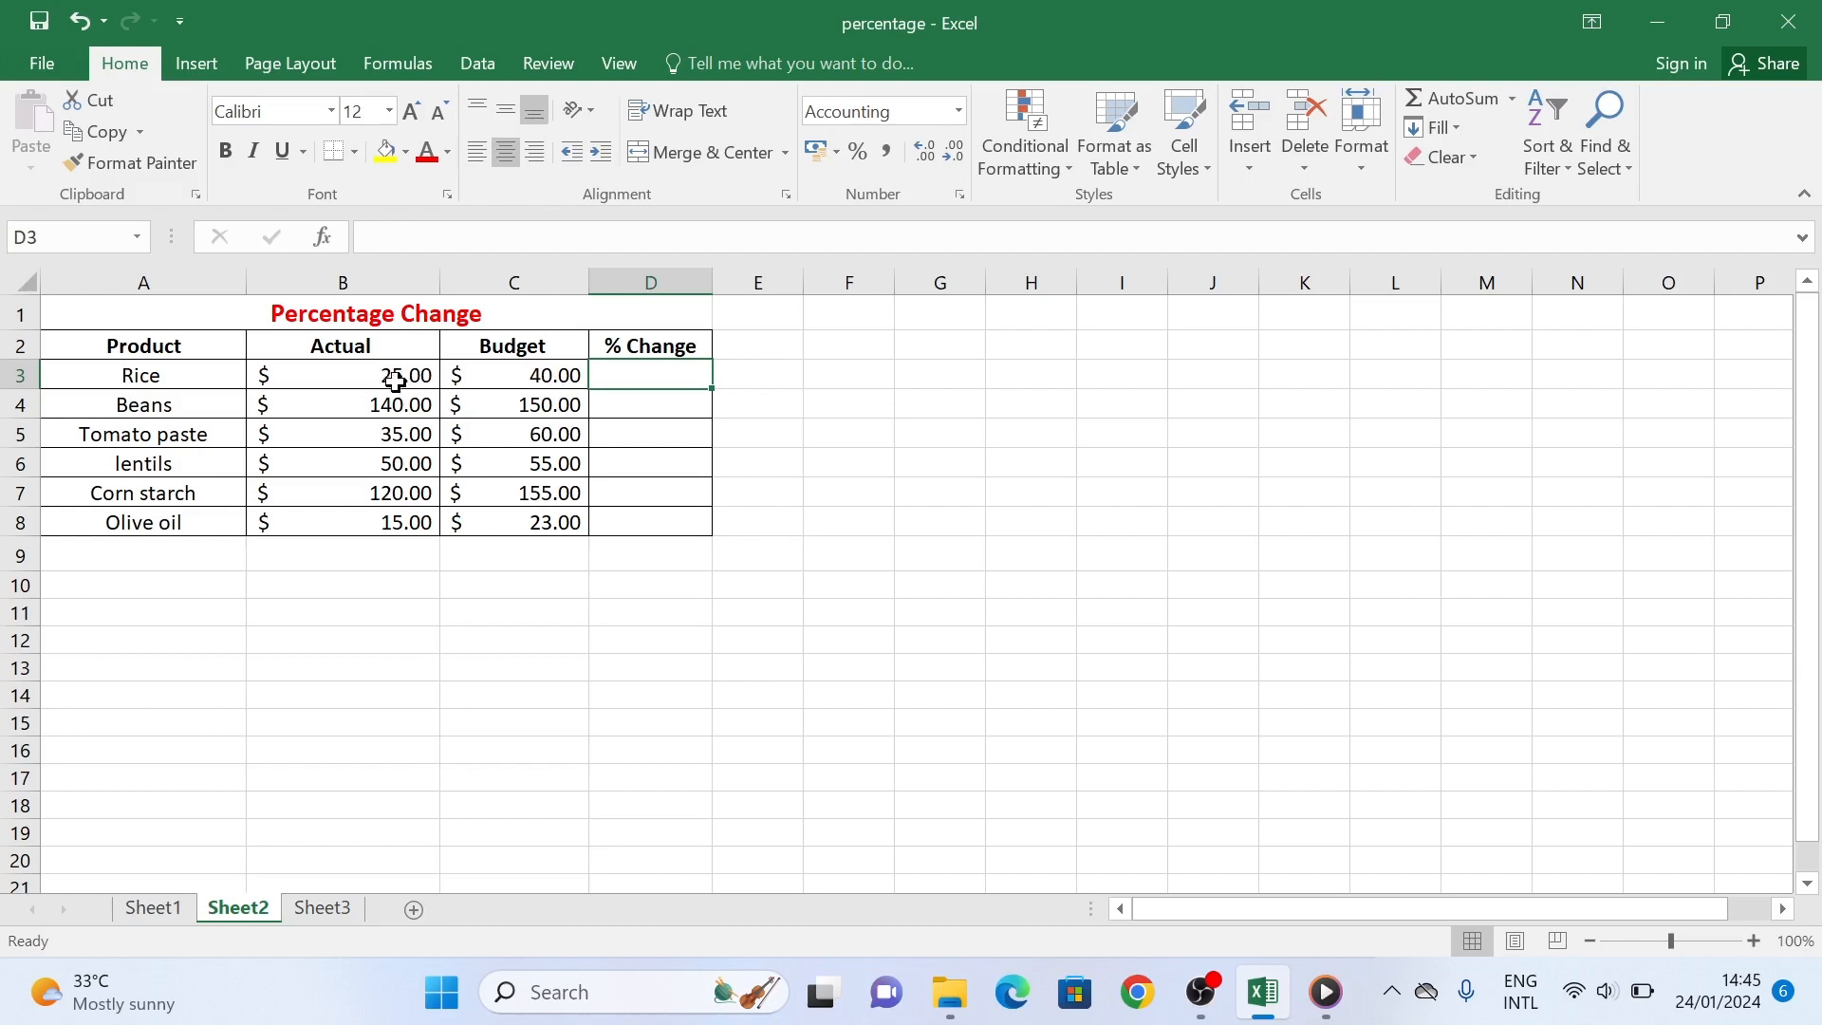
pyautogui.click(361, 363)
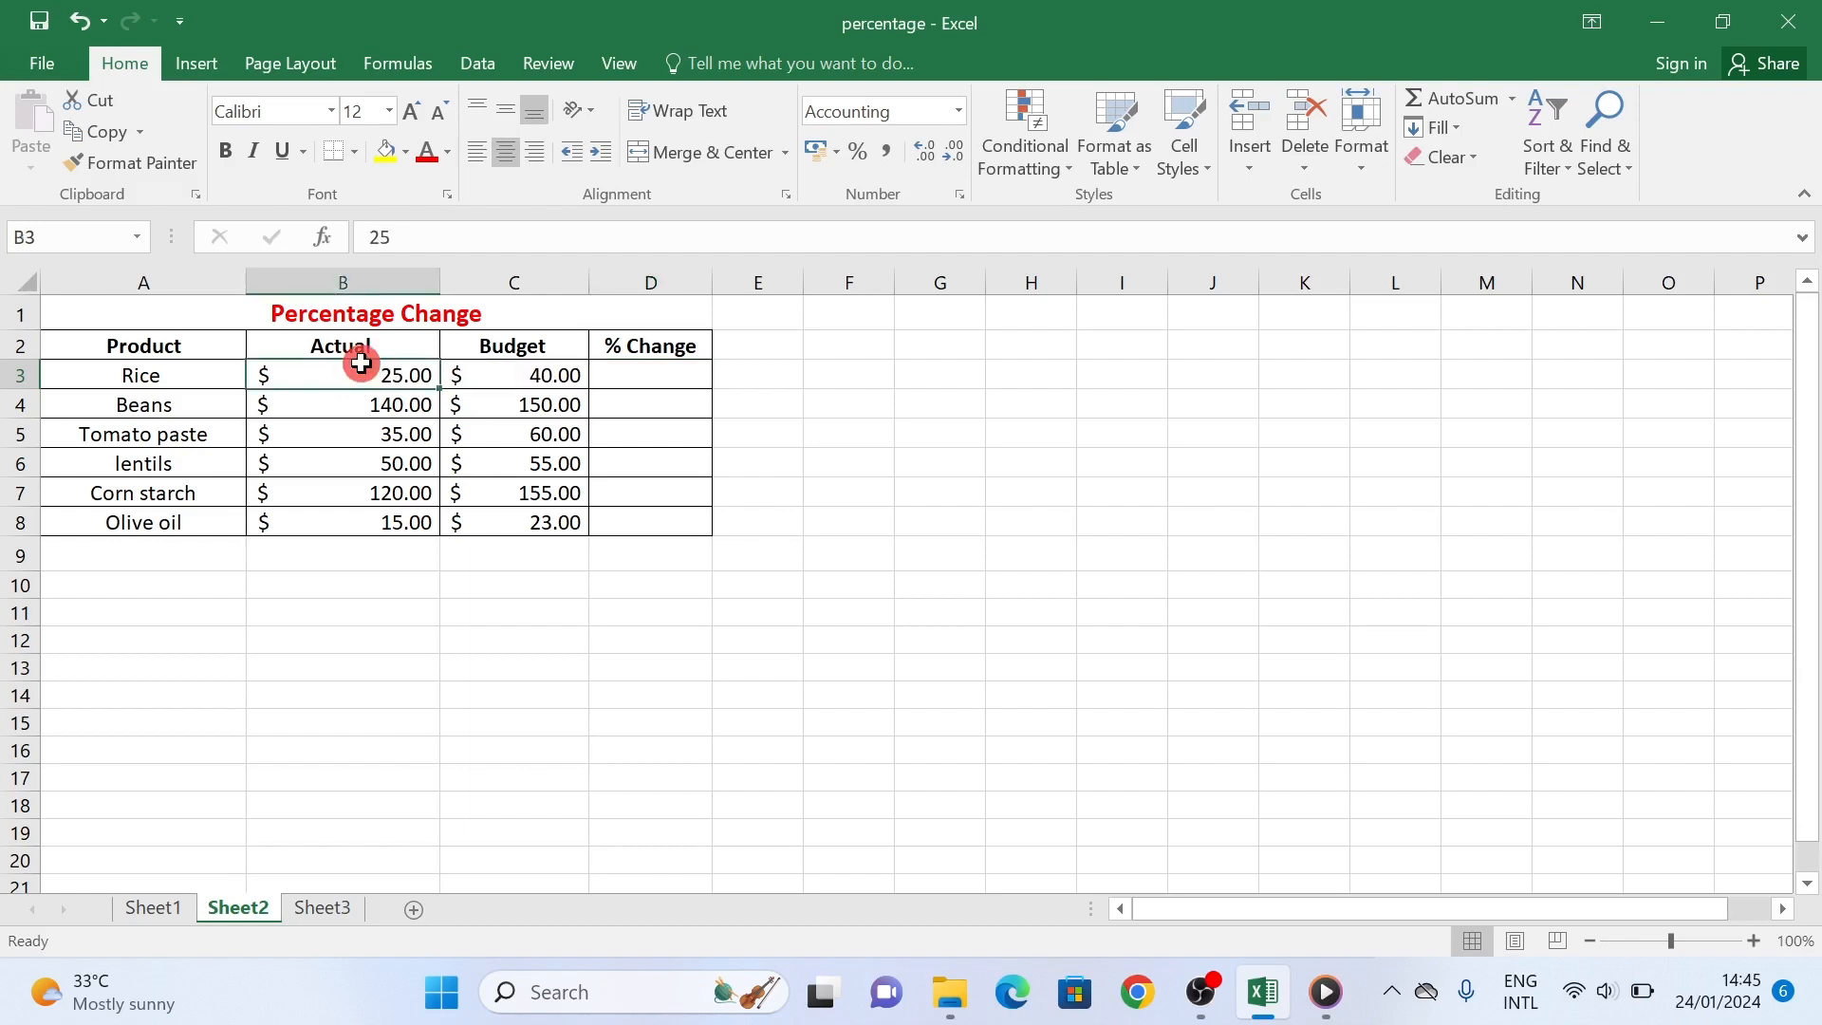
pyautogui.click(506, 375)
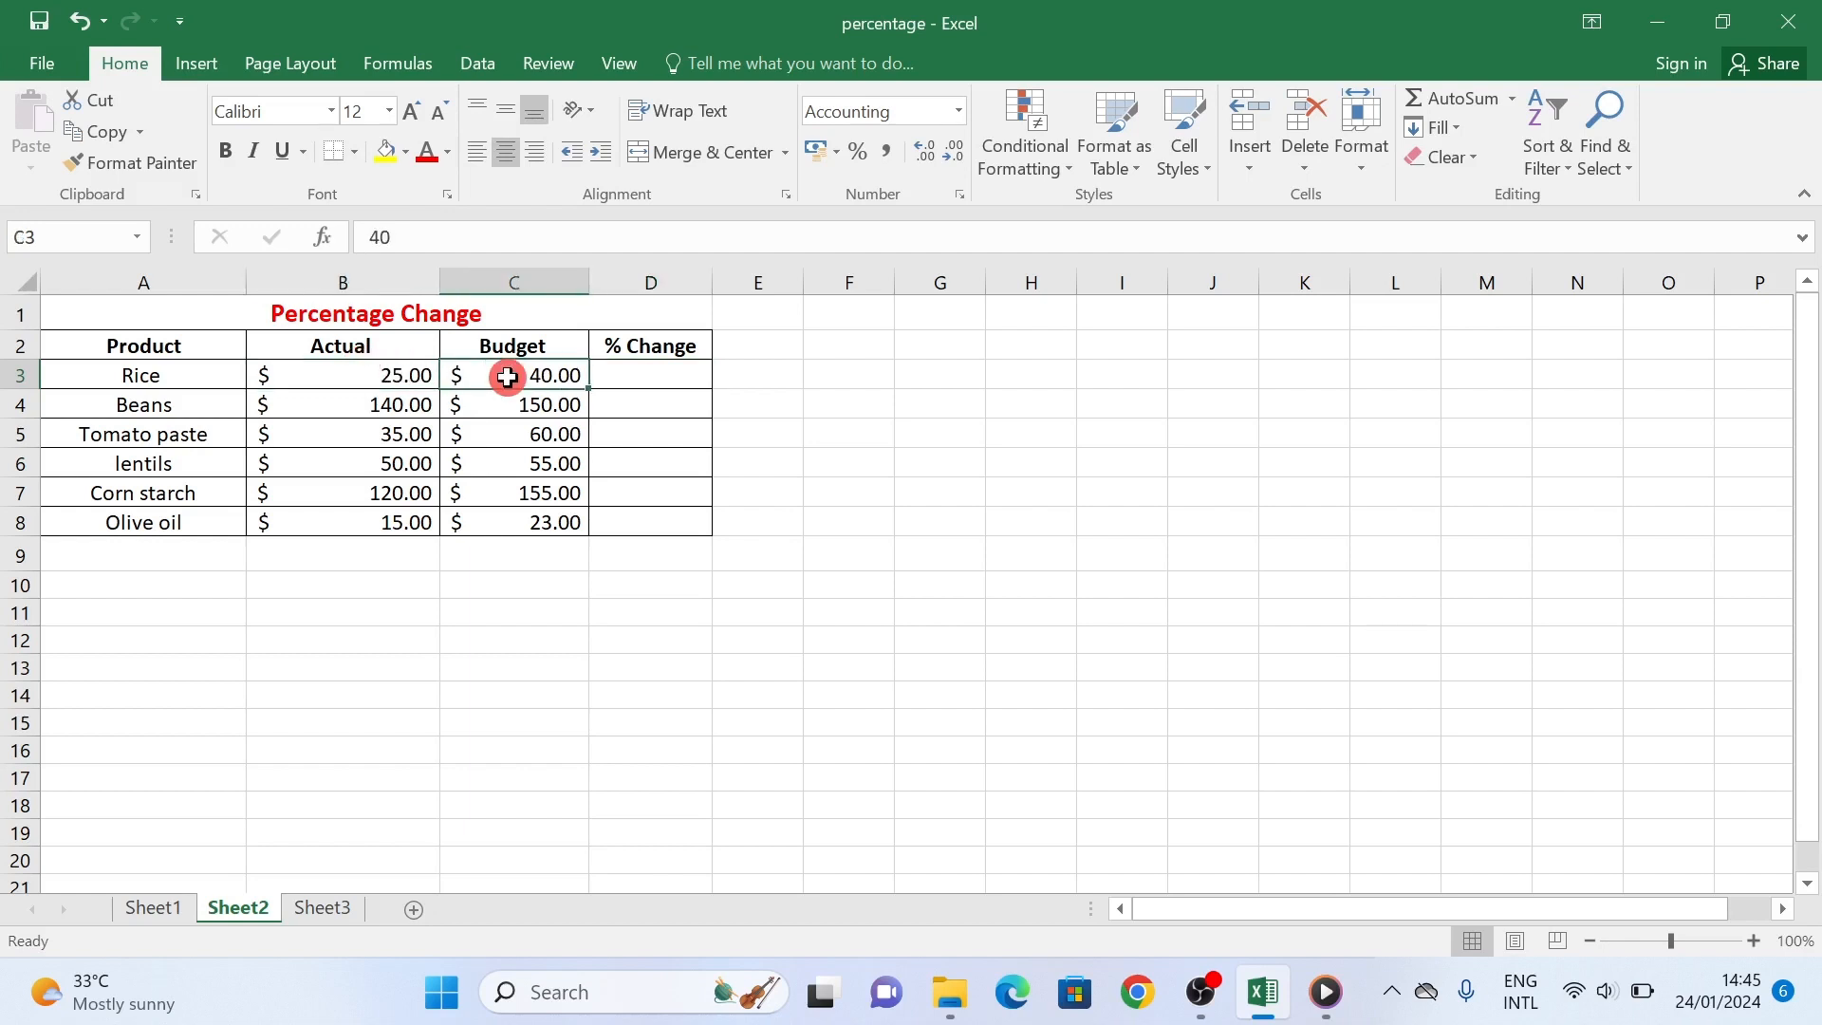
pyautogui.click(633, 375)
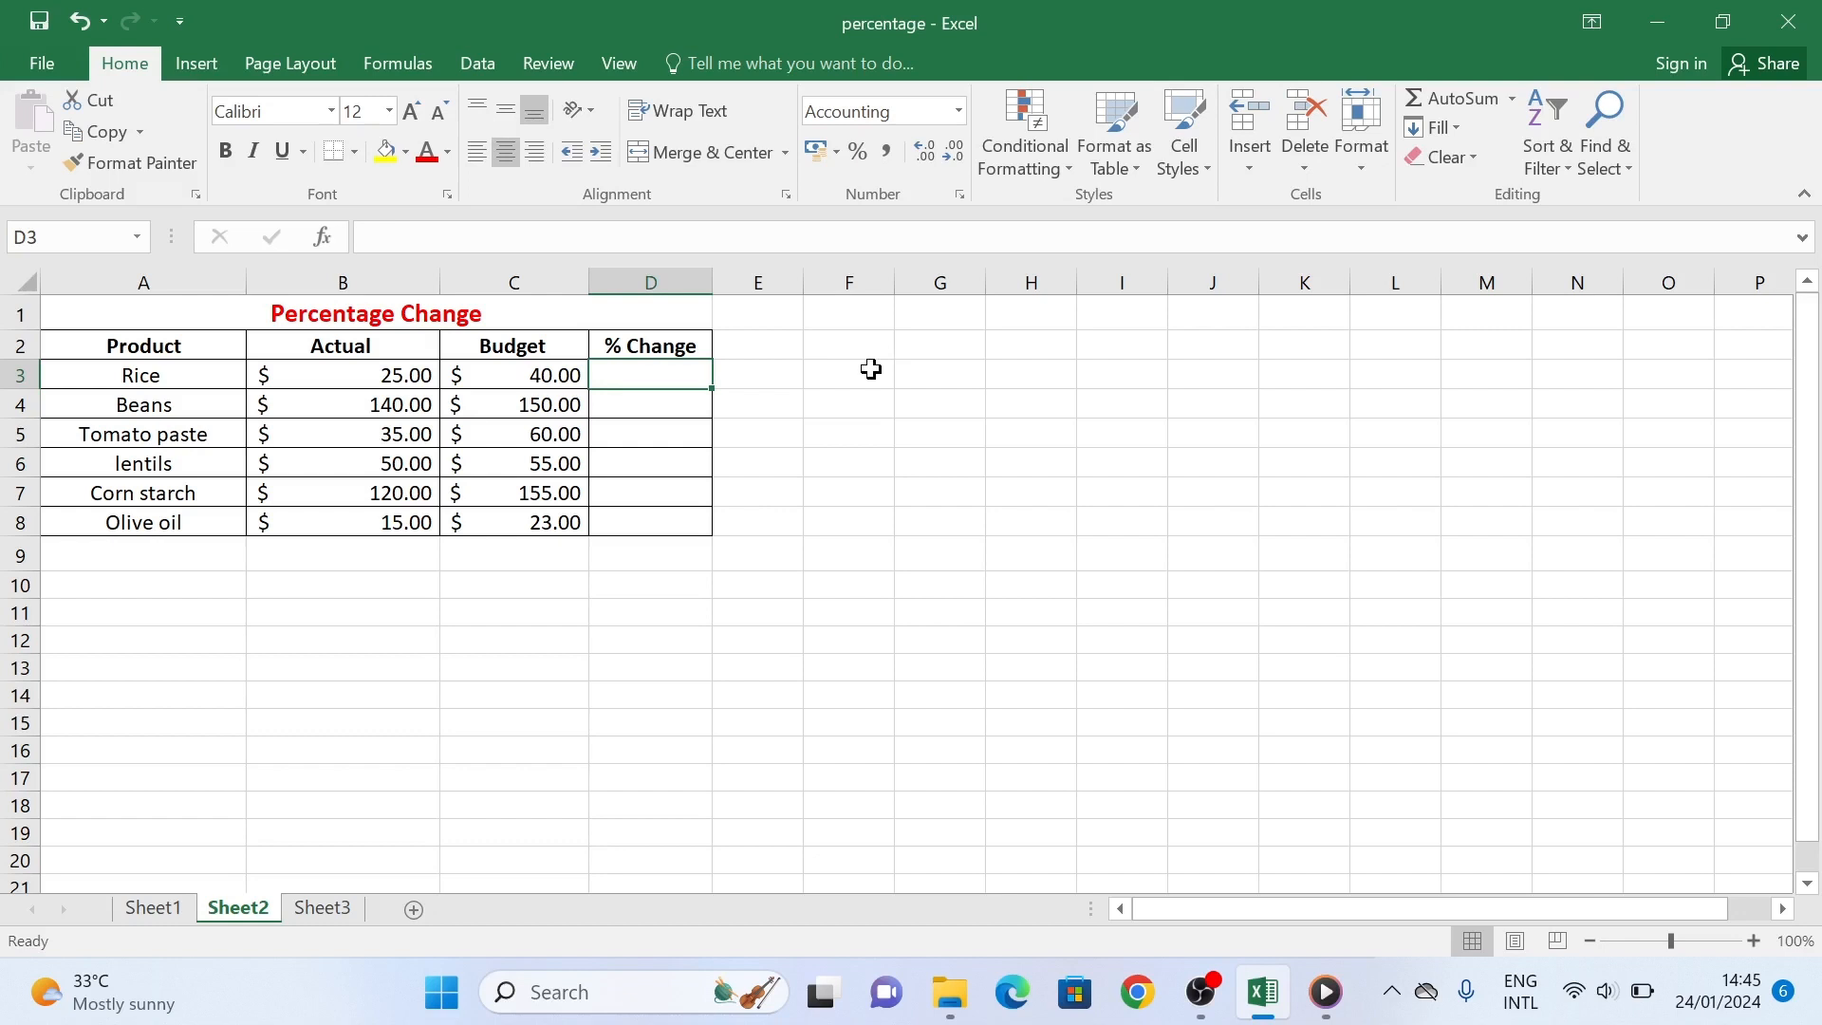
pyautogui.write('+')
pyautogui.press('BackSpace')
pyautogui.write('=')
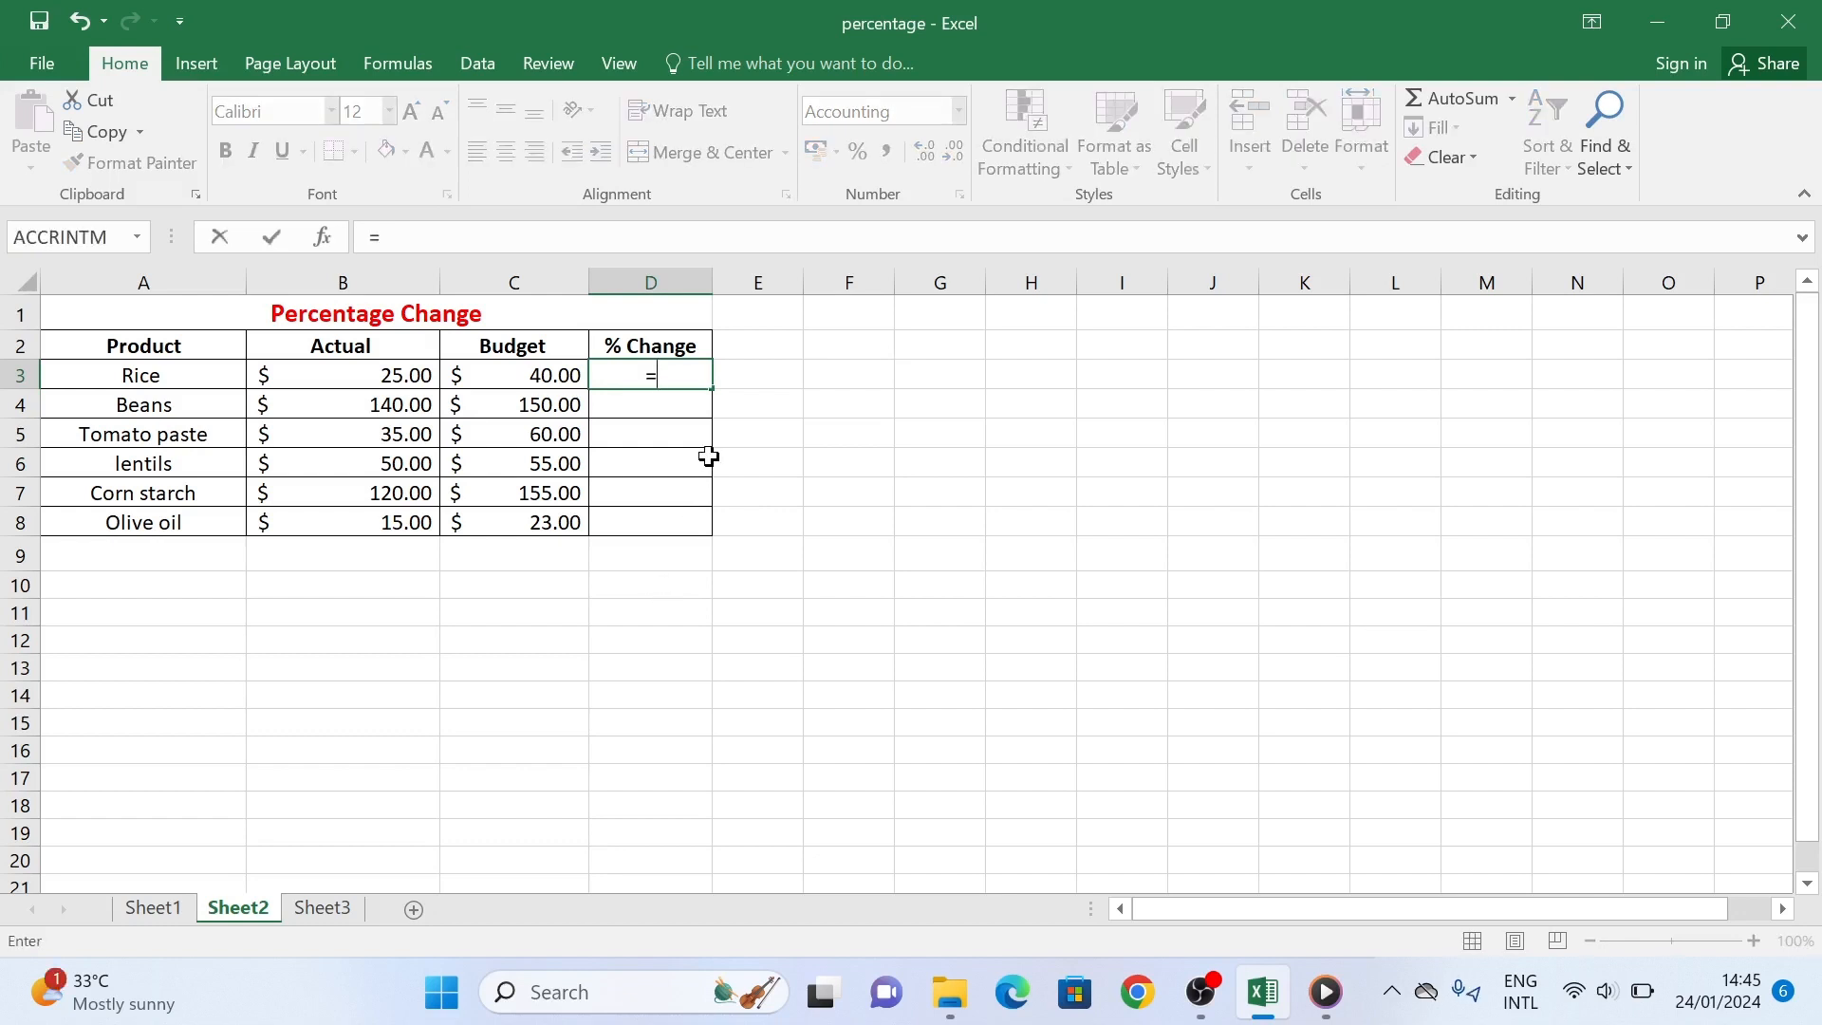
pyautogui.write('(')
pyautogui.click(517, 384)
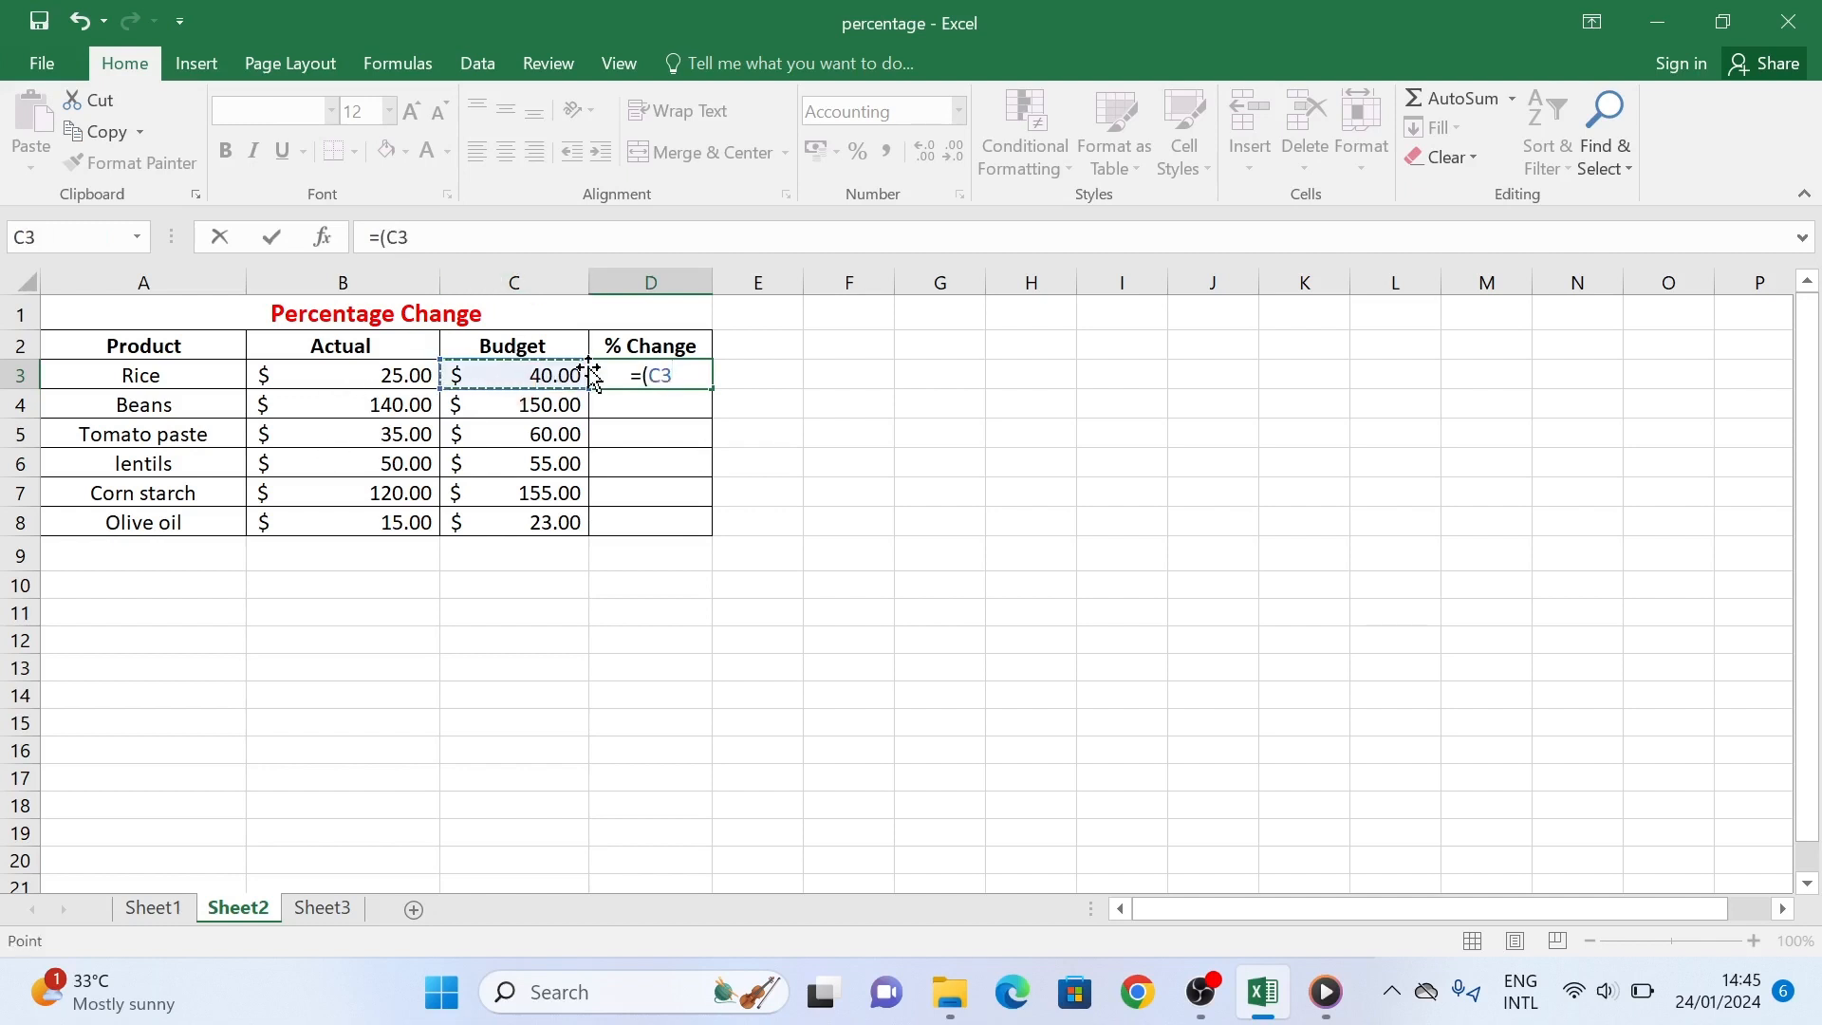
pyautogui.write('-')
pyautogui.click(394, 376)
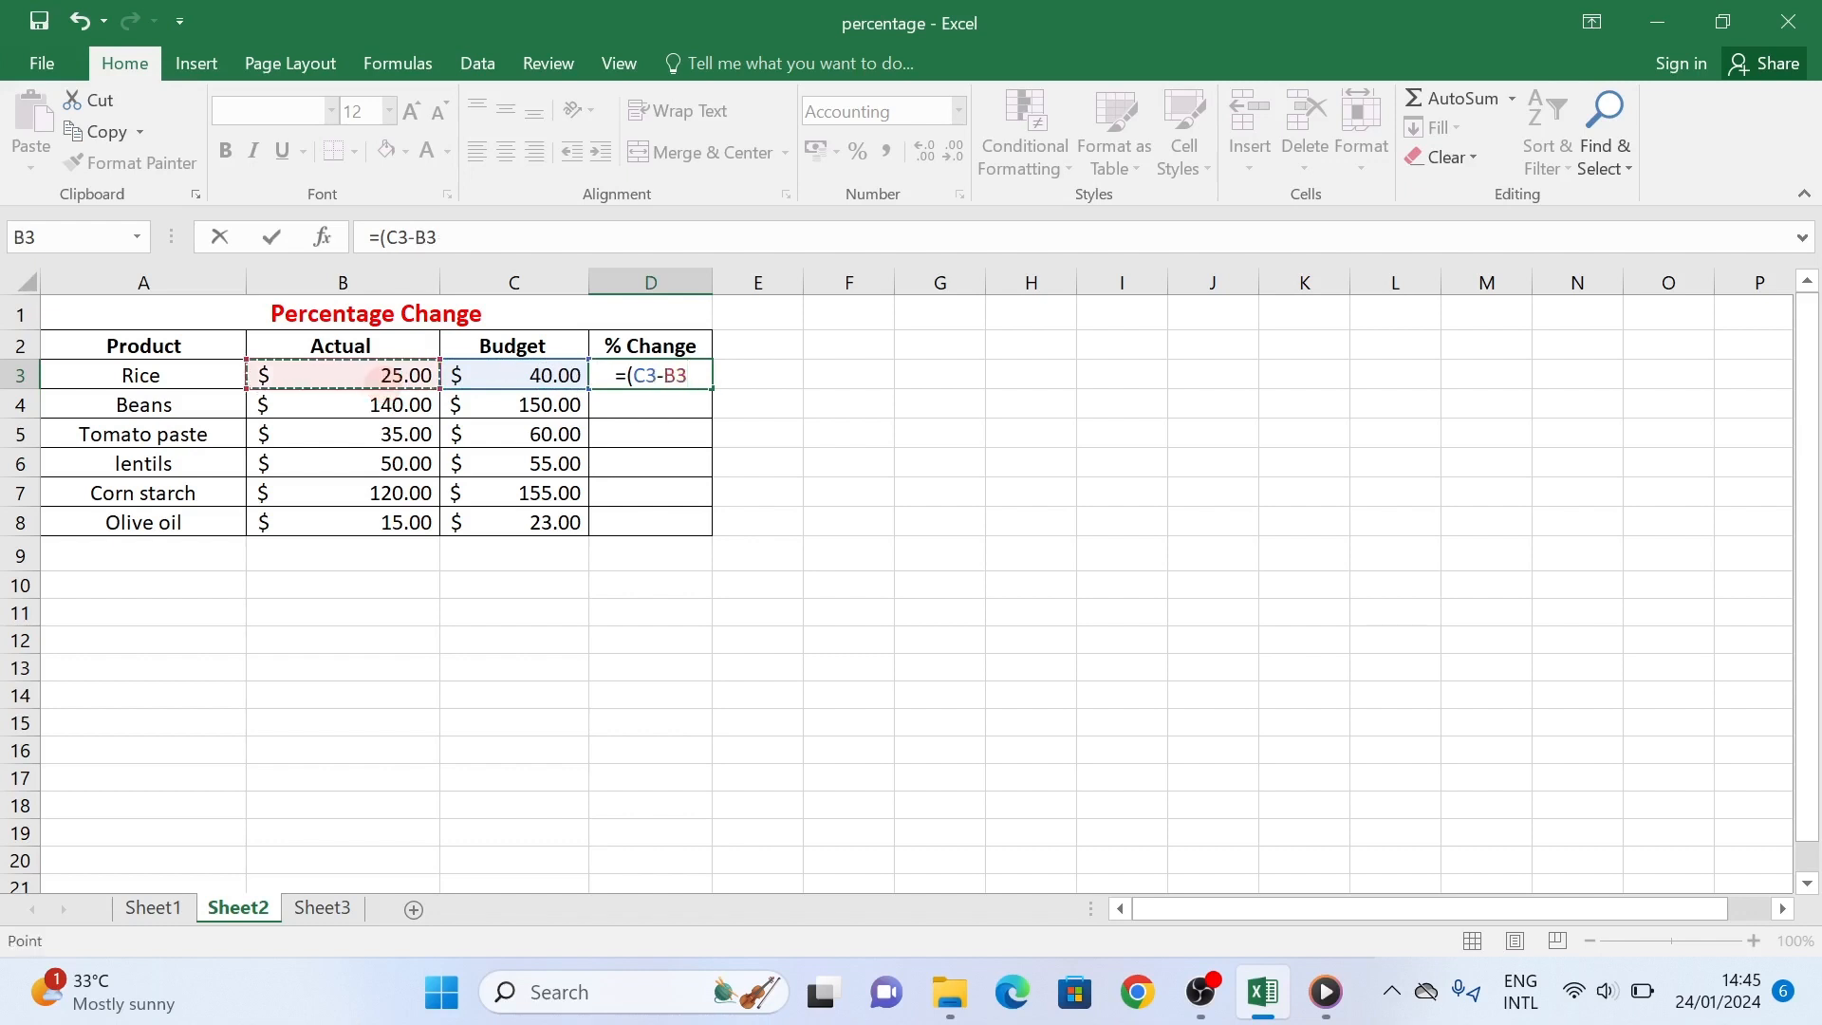
pyautogui.write(')/')
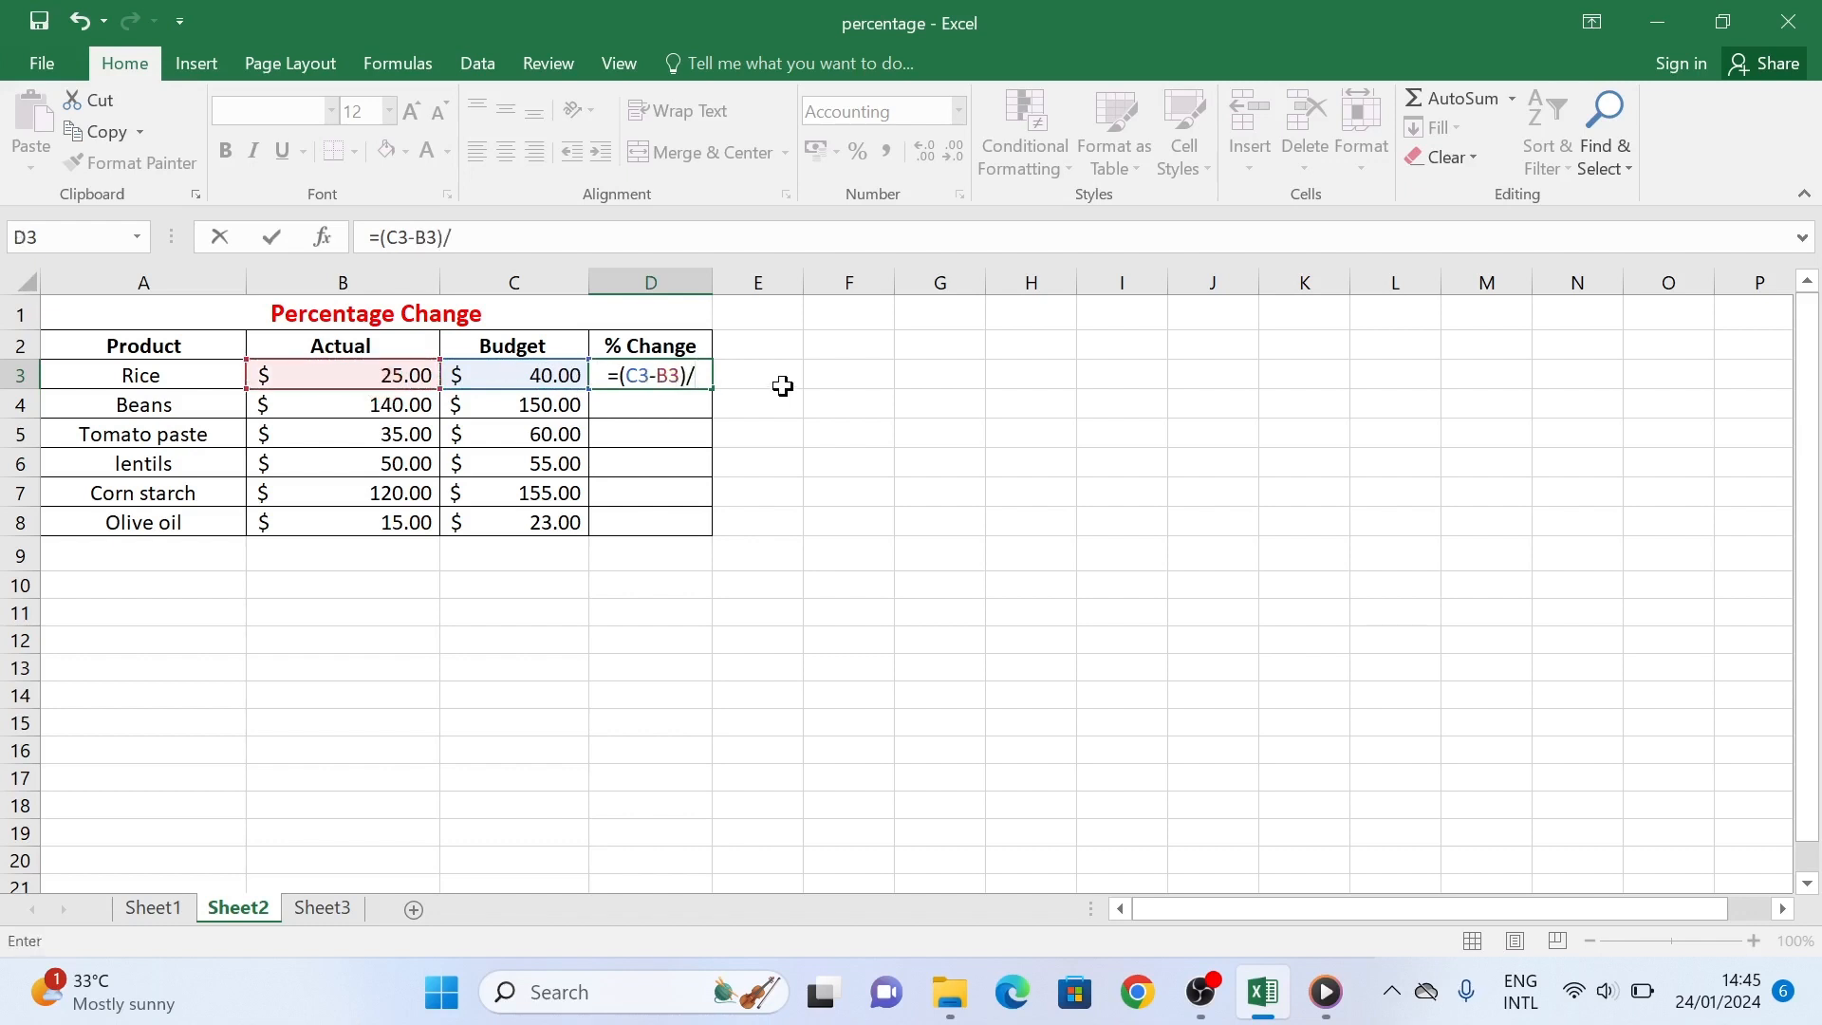
pyautogui.click(522, 380)
pyautogui.press('Return')
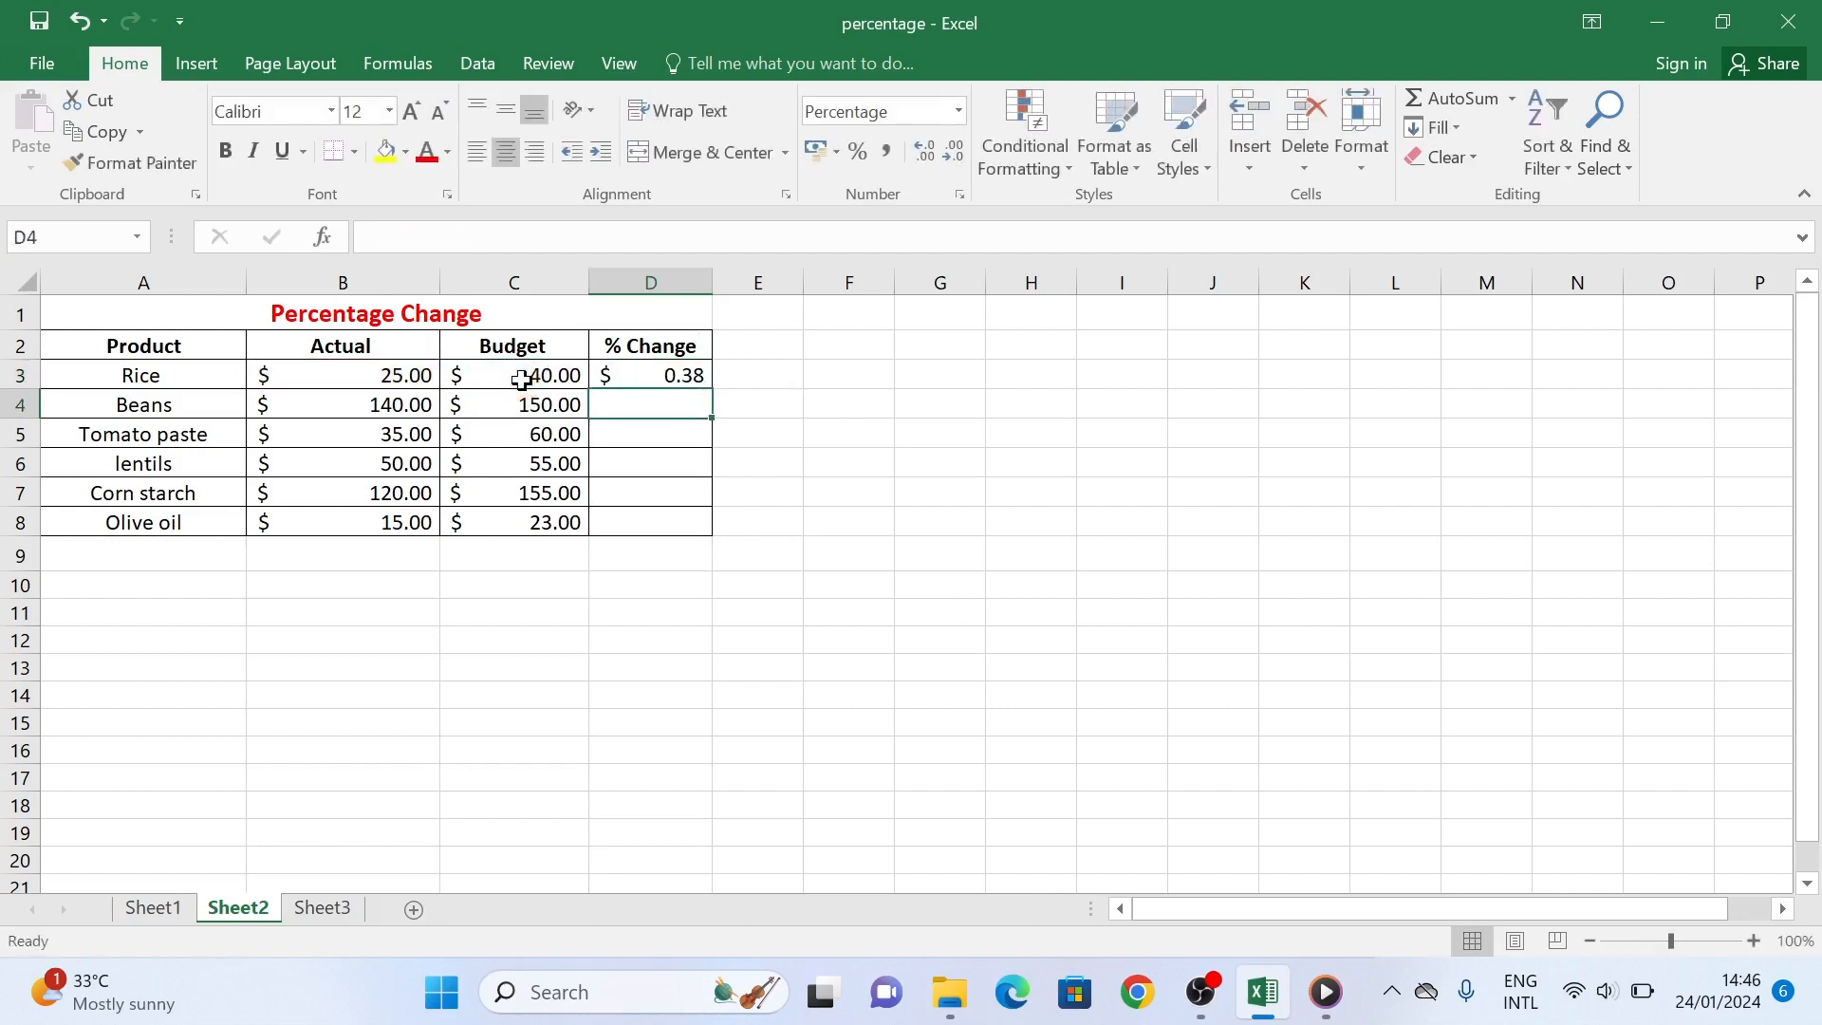
# Change the number format of the % Change cell D3 to Percentage.
pyautogui.click(649, 377)
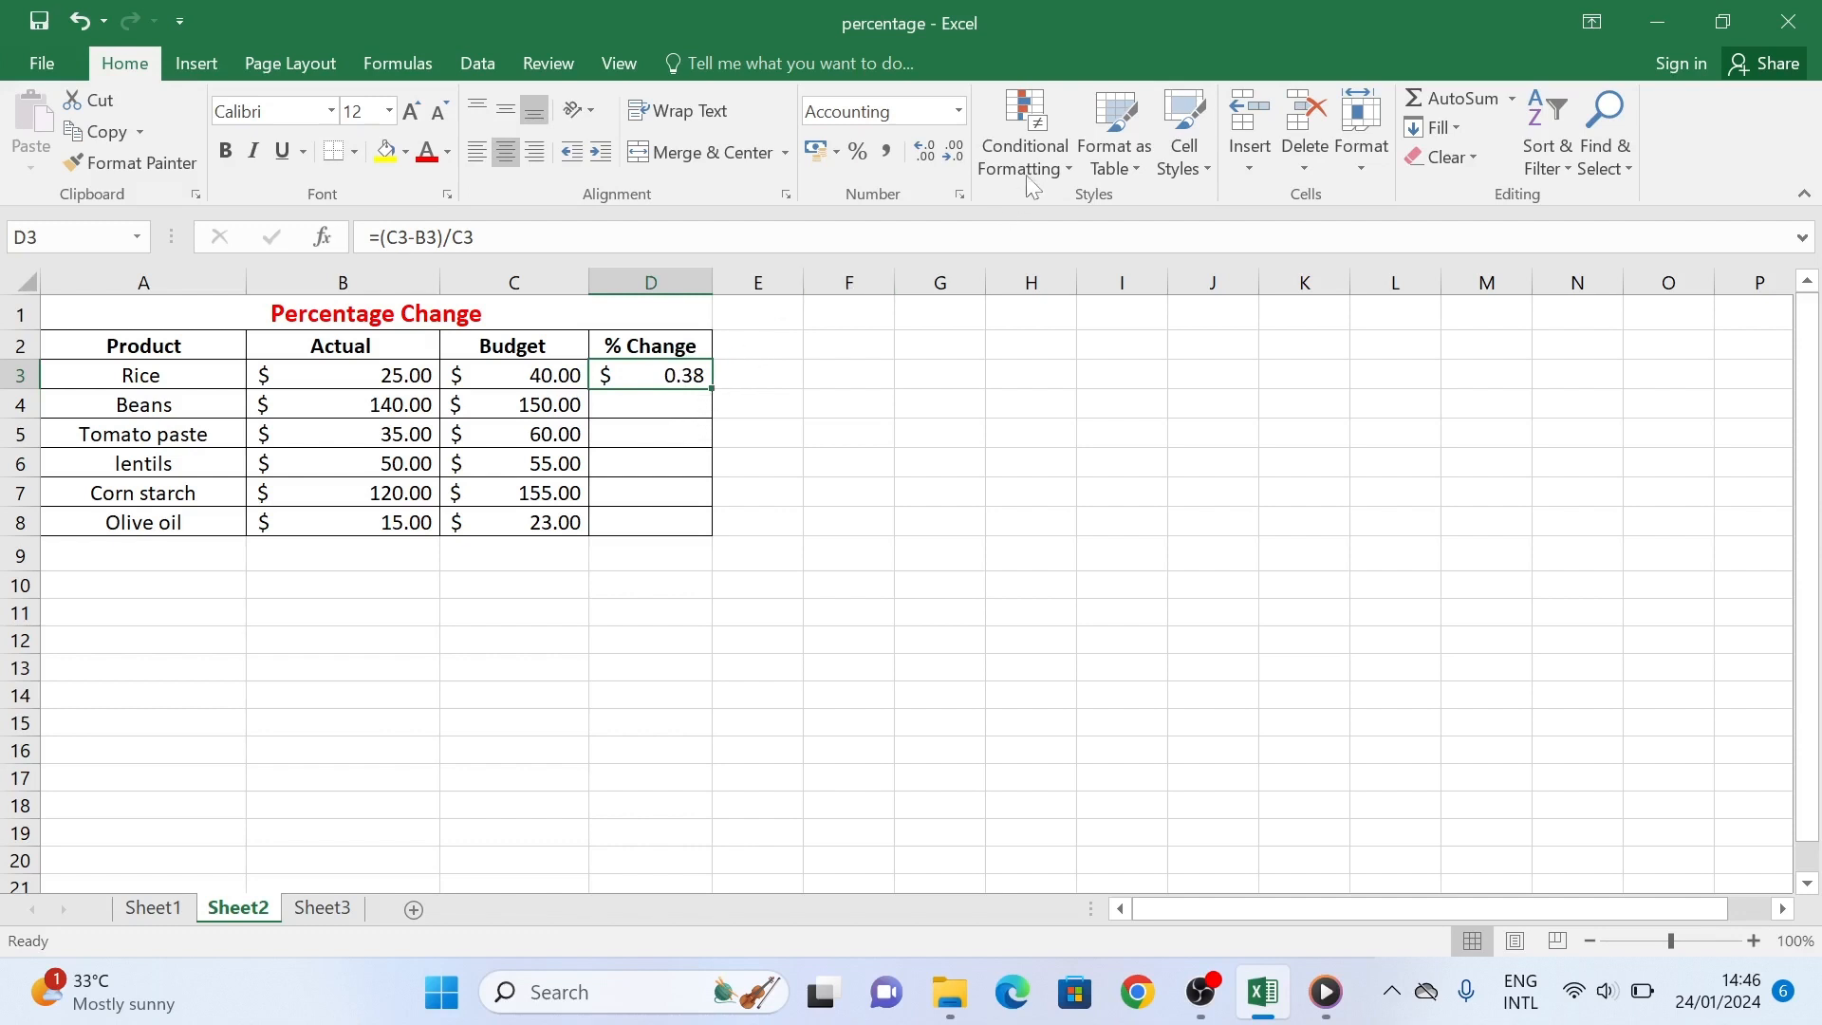
pyautogui.click(958, 111)
pyautogui.click(1196, 365)
pyautogui.click(636, 371)
pyautogui.click(958, 110)
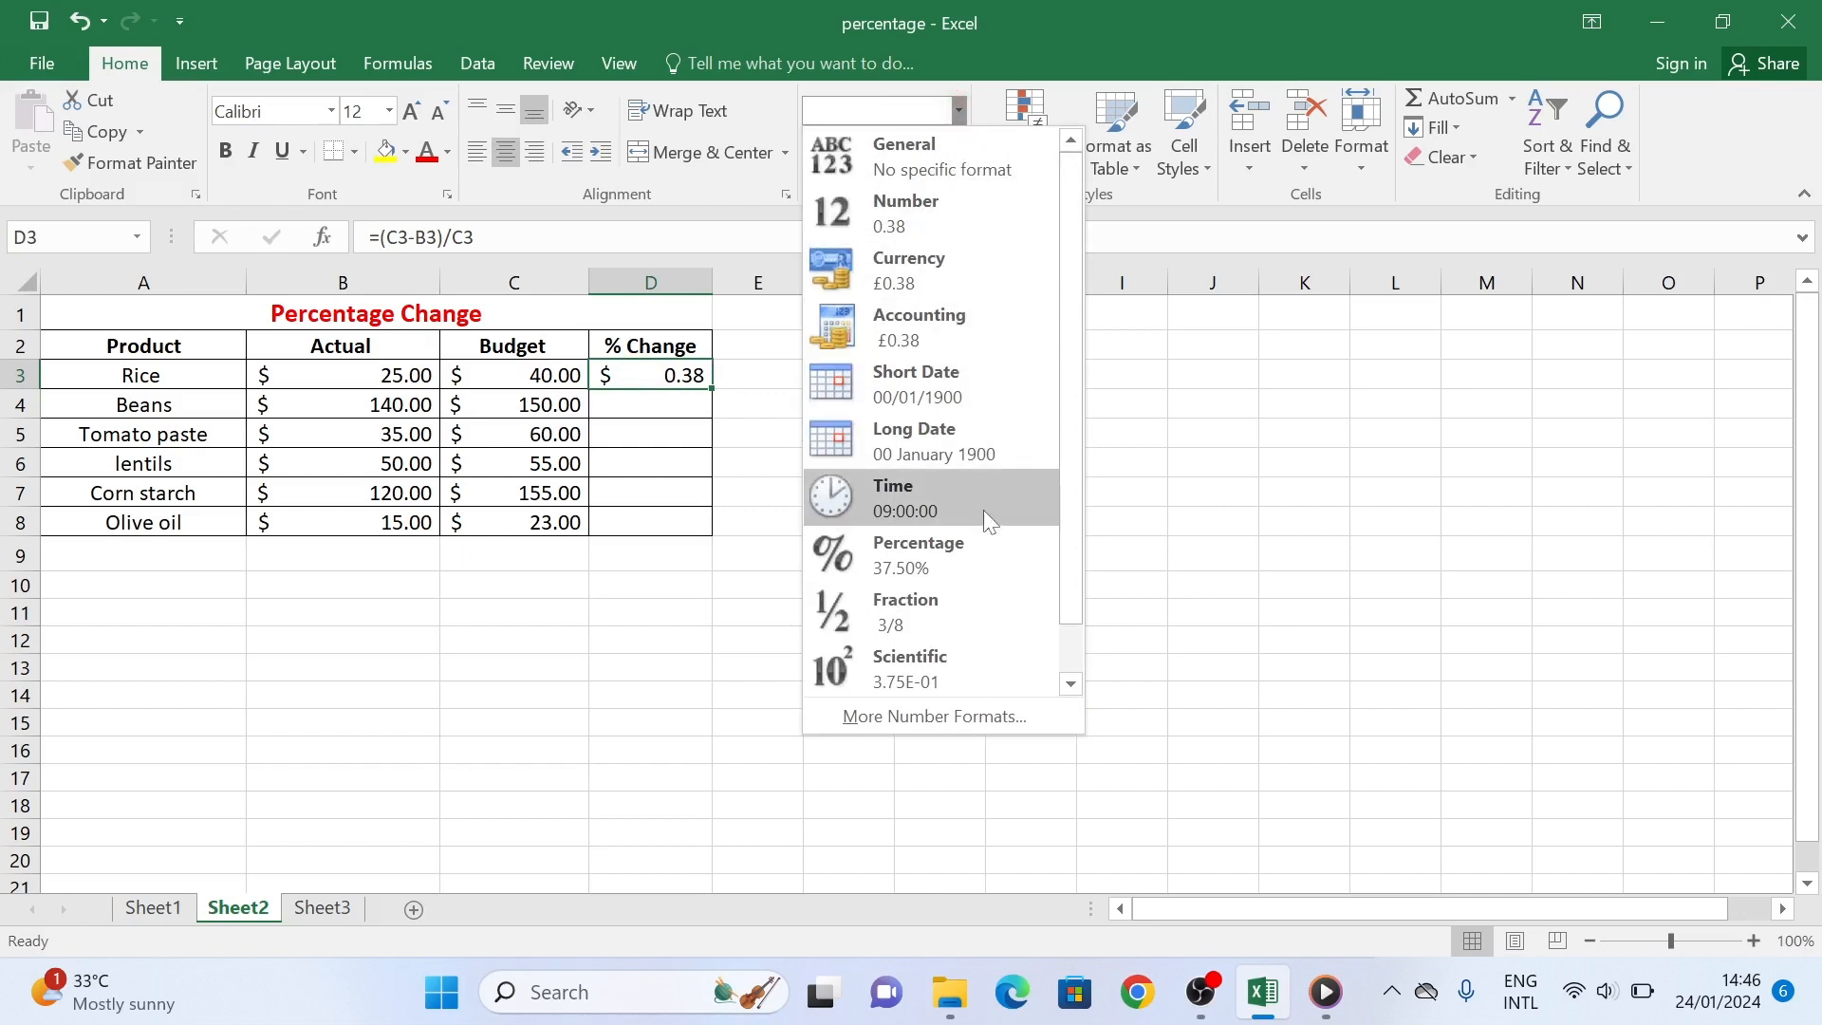
pyautogui.click(980, 549)
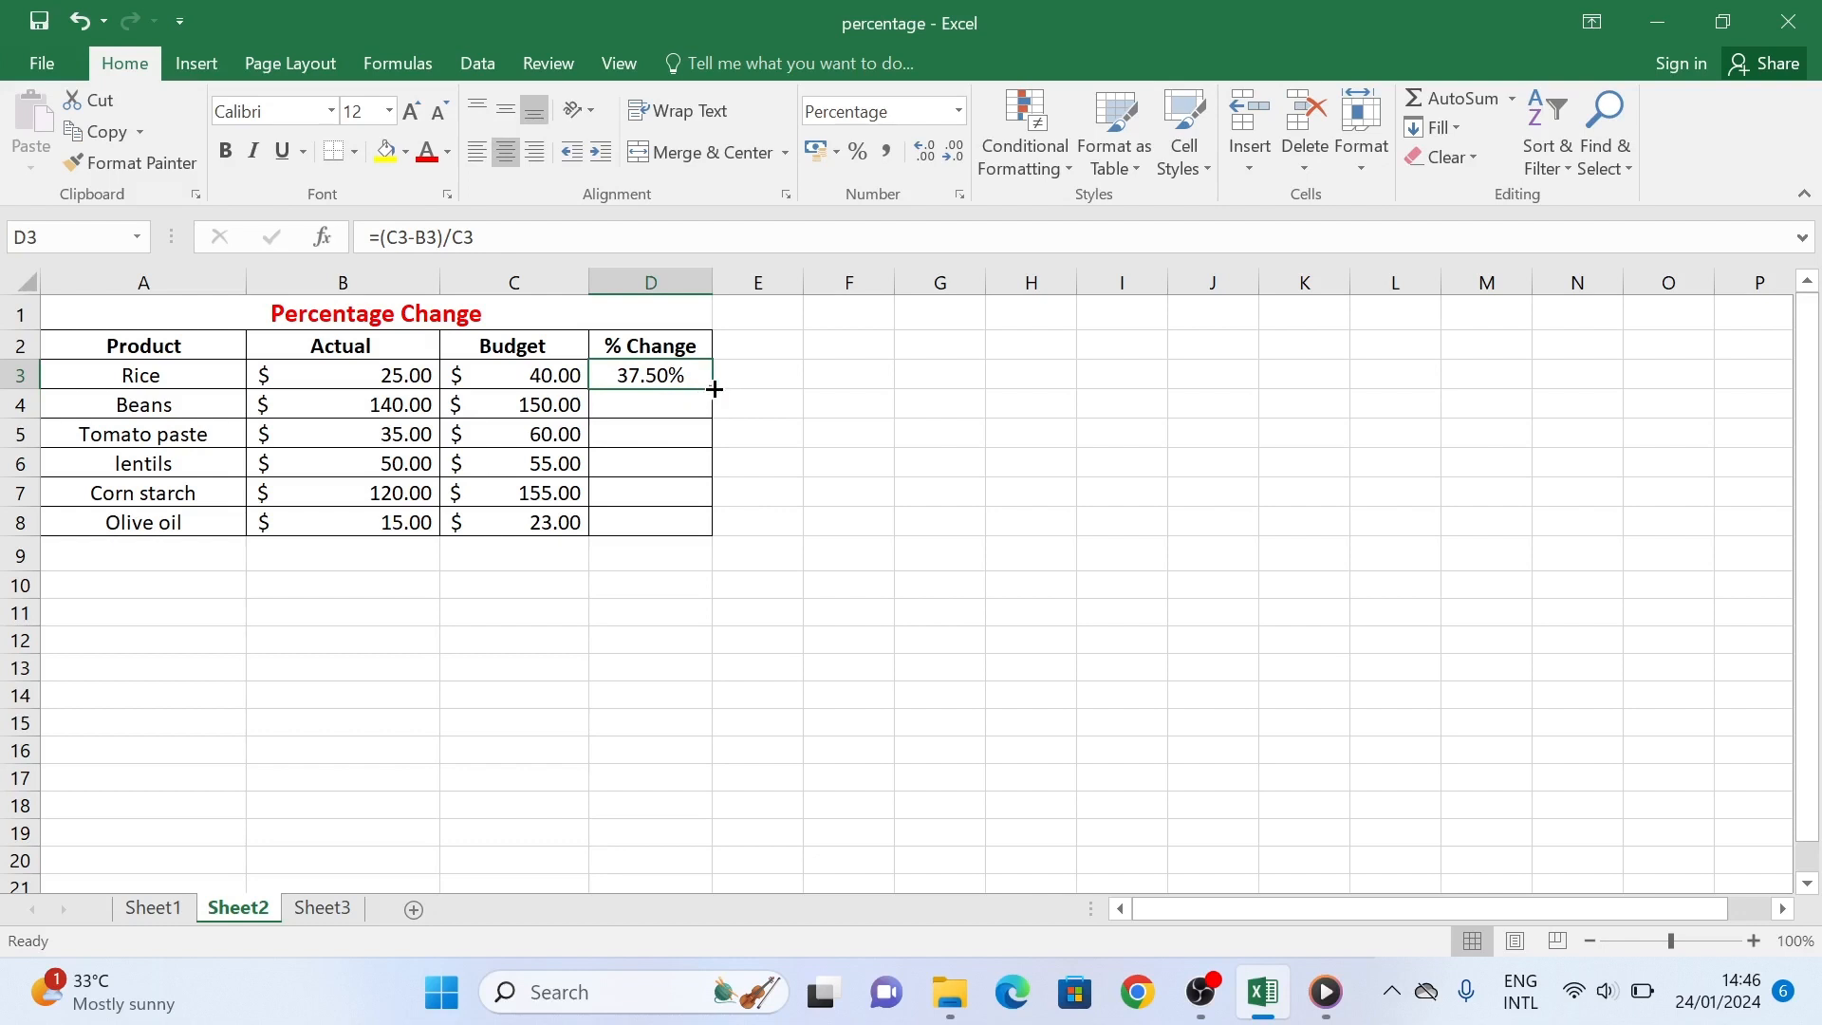
# Fill the % Change formula from D3 down through D8 and show the results as whole percentages without decimals.
pyautogui.moveTo(714, 389); pyautogui.dragTo(718, 533)
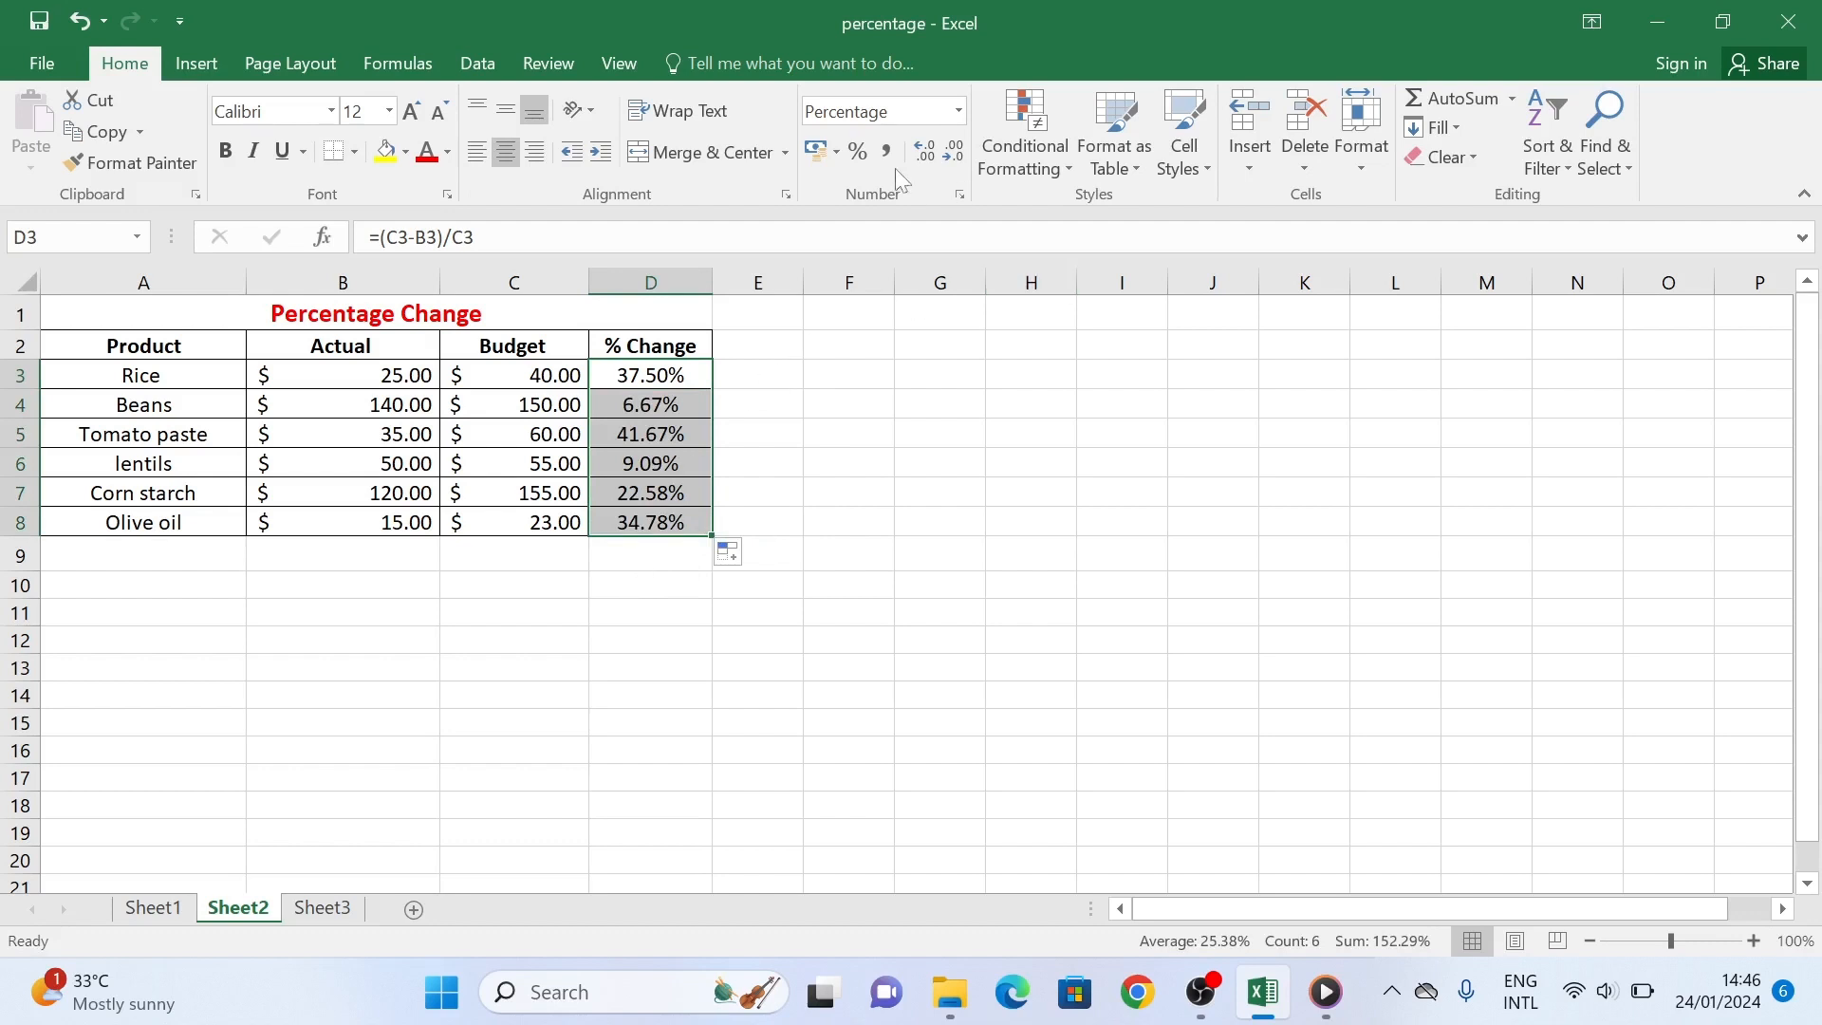
pyautogui.click(862, 152)
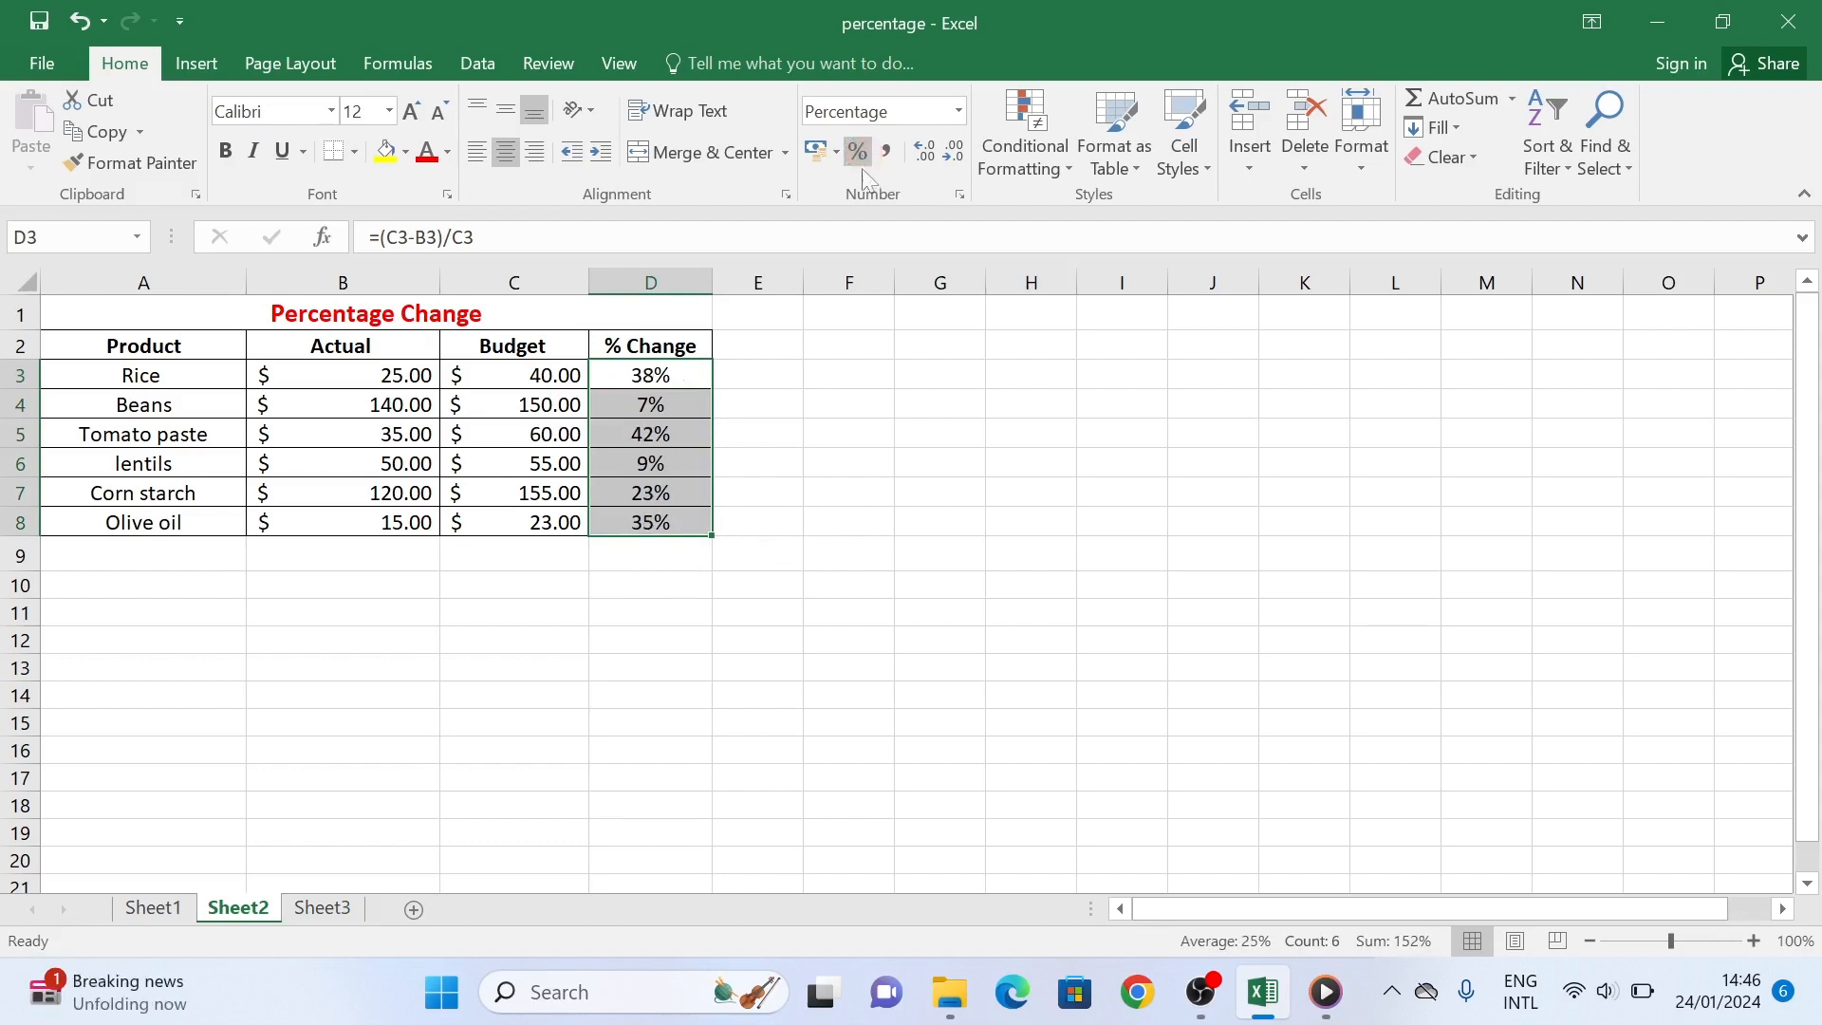
pyautogui.click(823, 485)
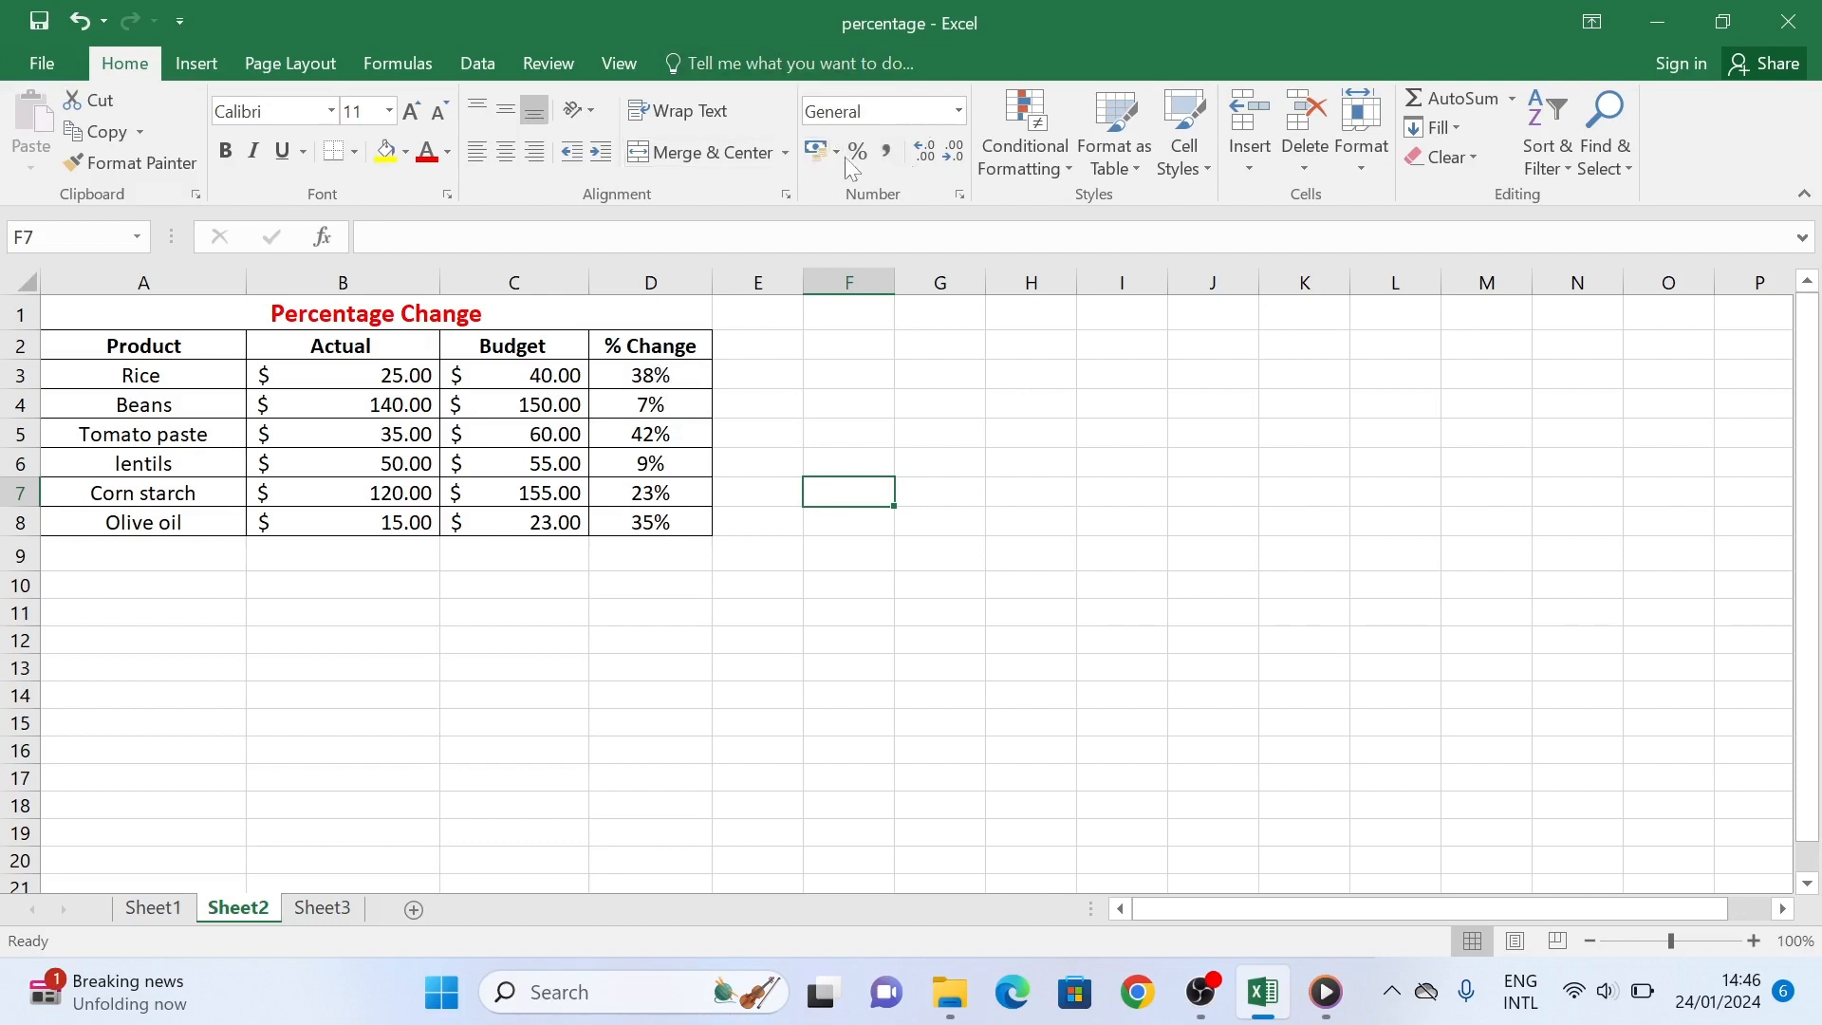
# On Sheet3, calculate the first waiter's % of Sales in cell C4 with the formula =B4/B10.
pyautogui.click(317, 913)
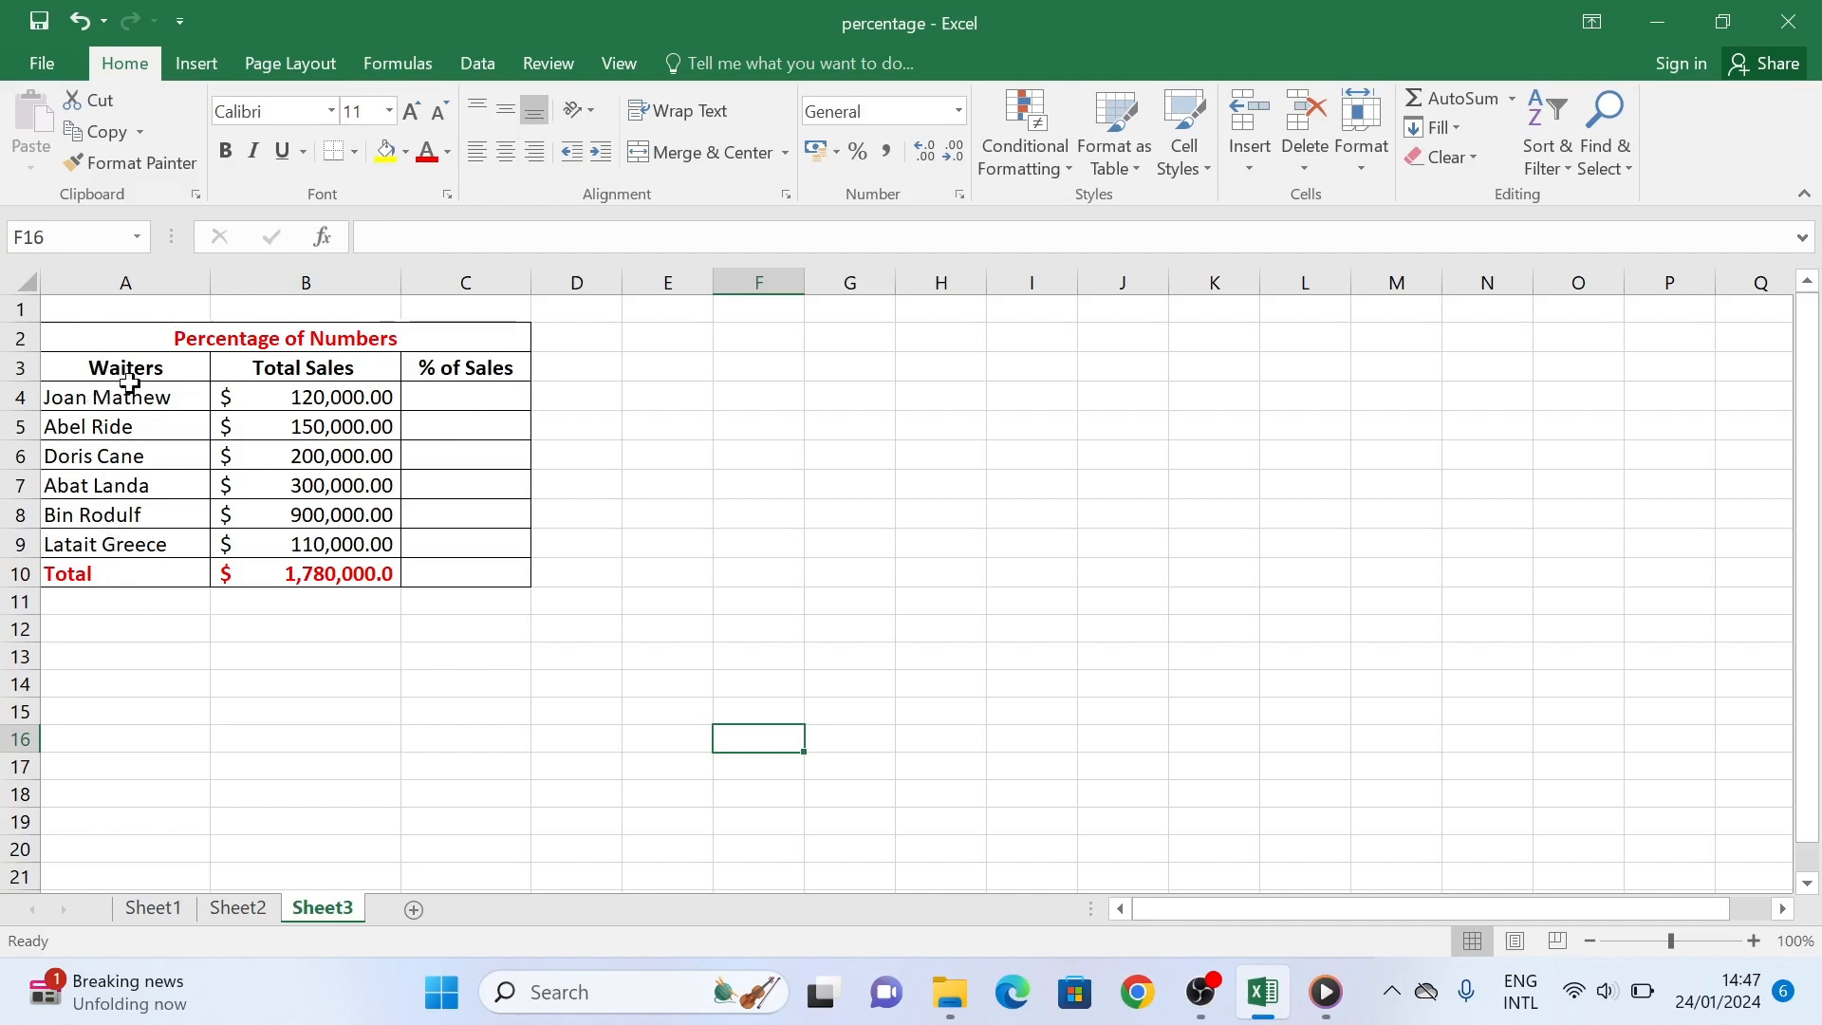
pyautogui.click(135, 283)
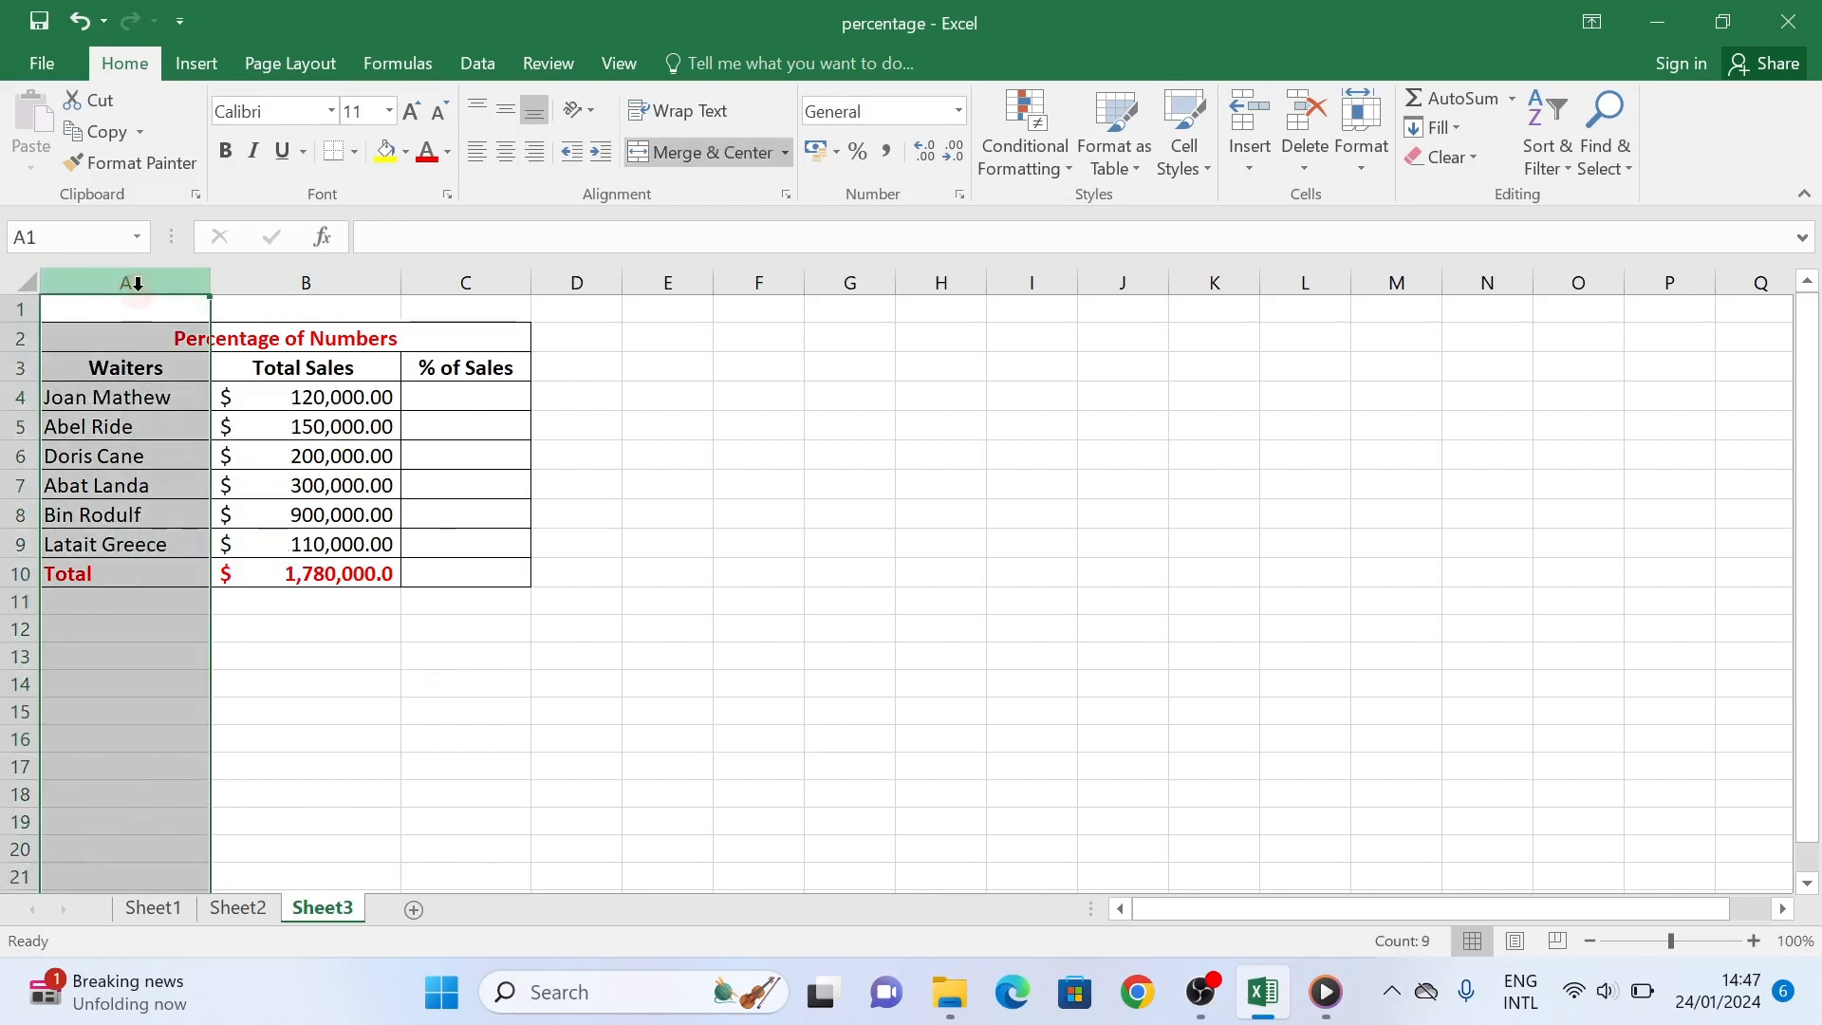
pyautogui.click(273, 274)
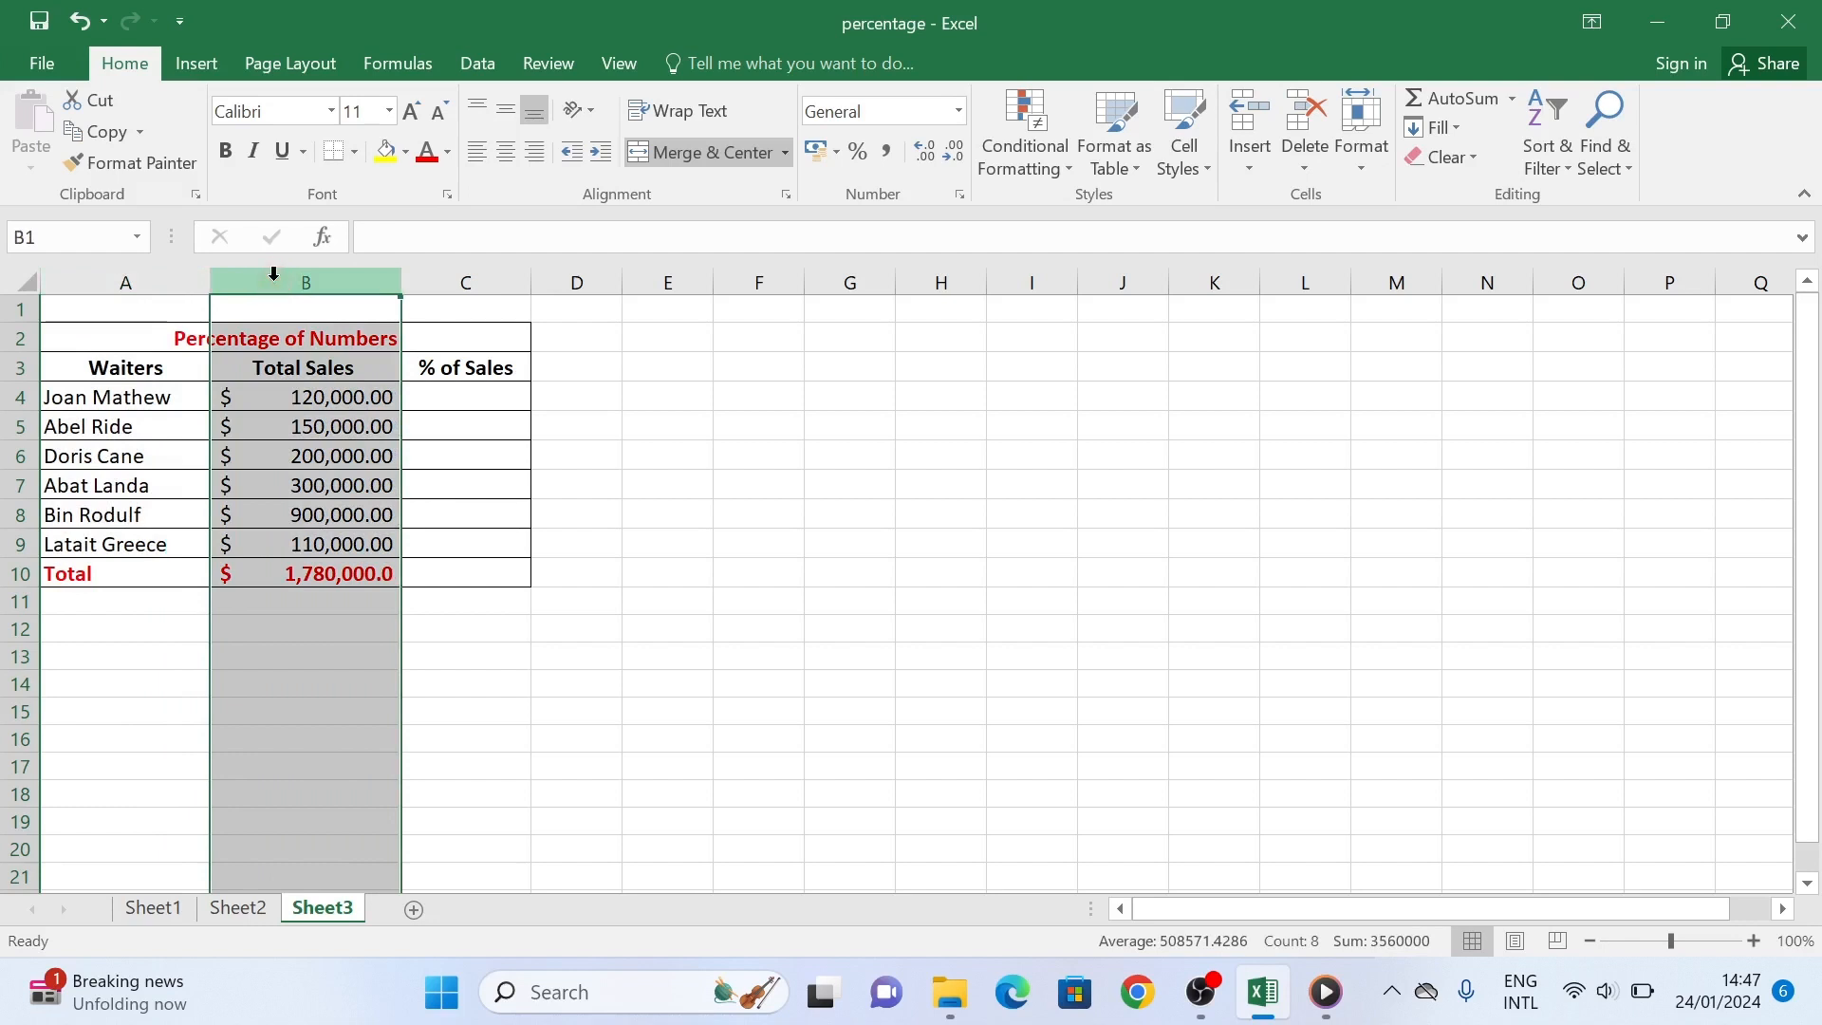
pyautogui.click(480, 628)
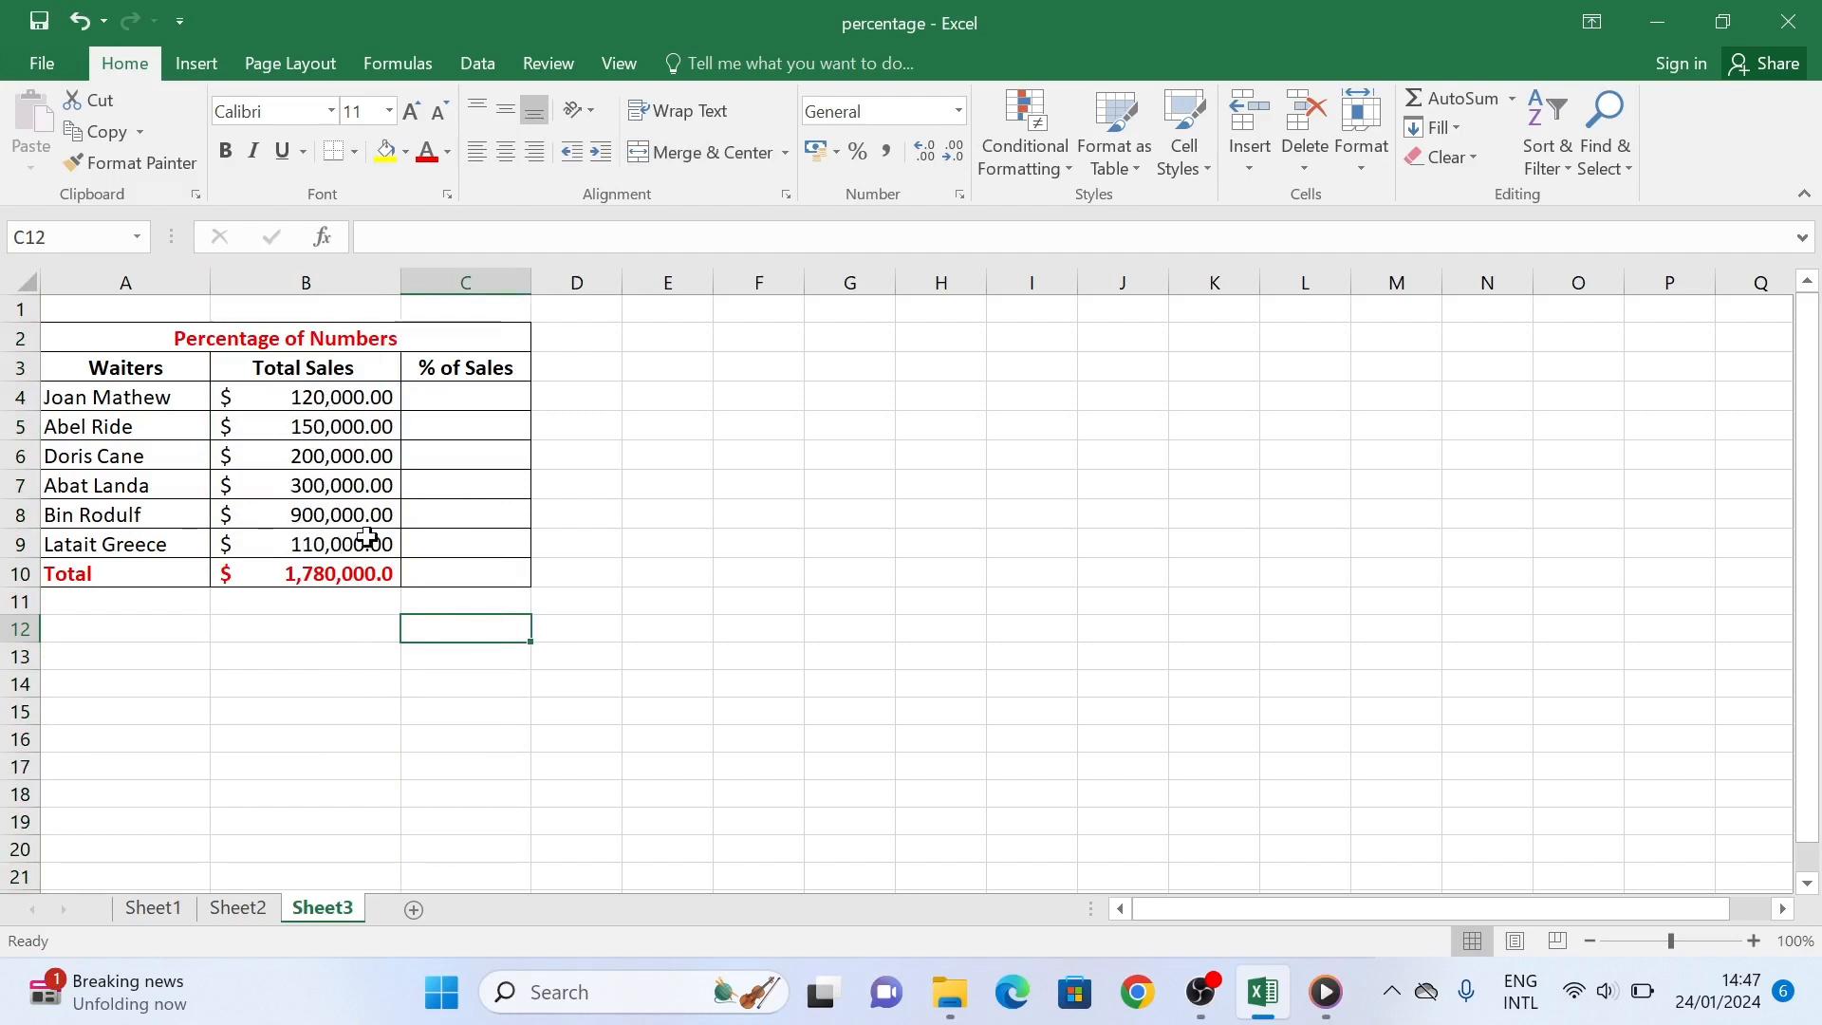
pyautogui.click(445, 396)
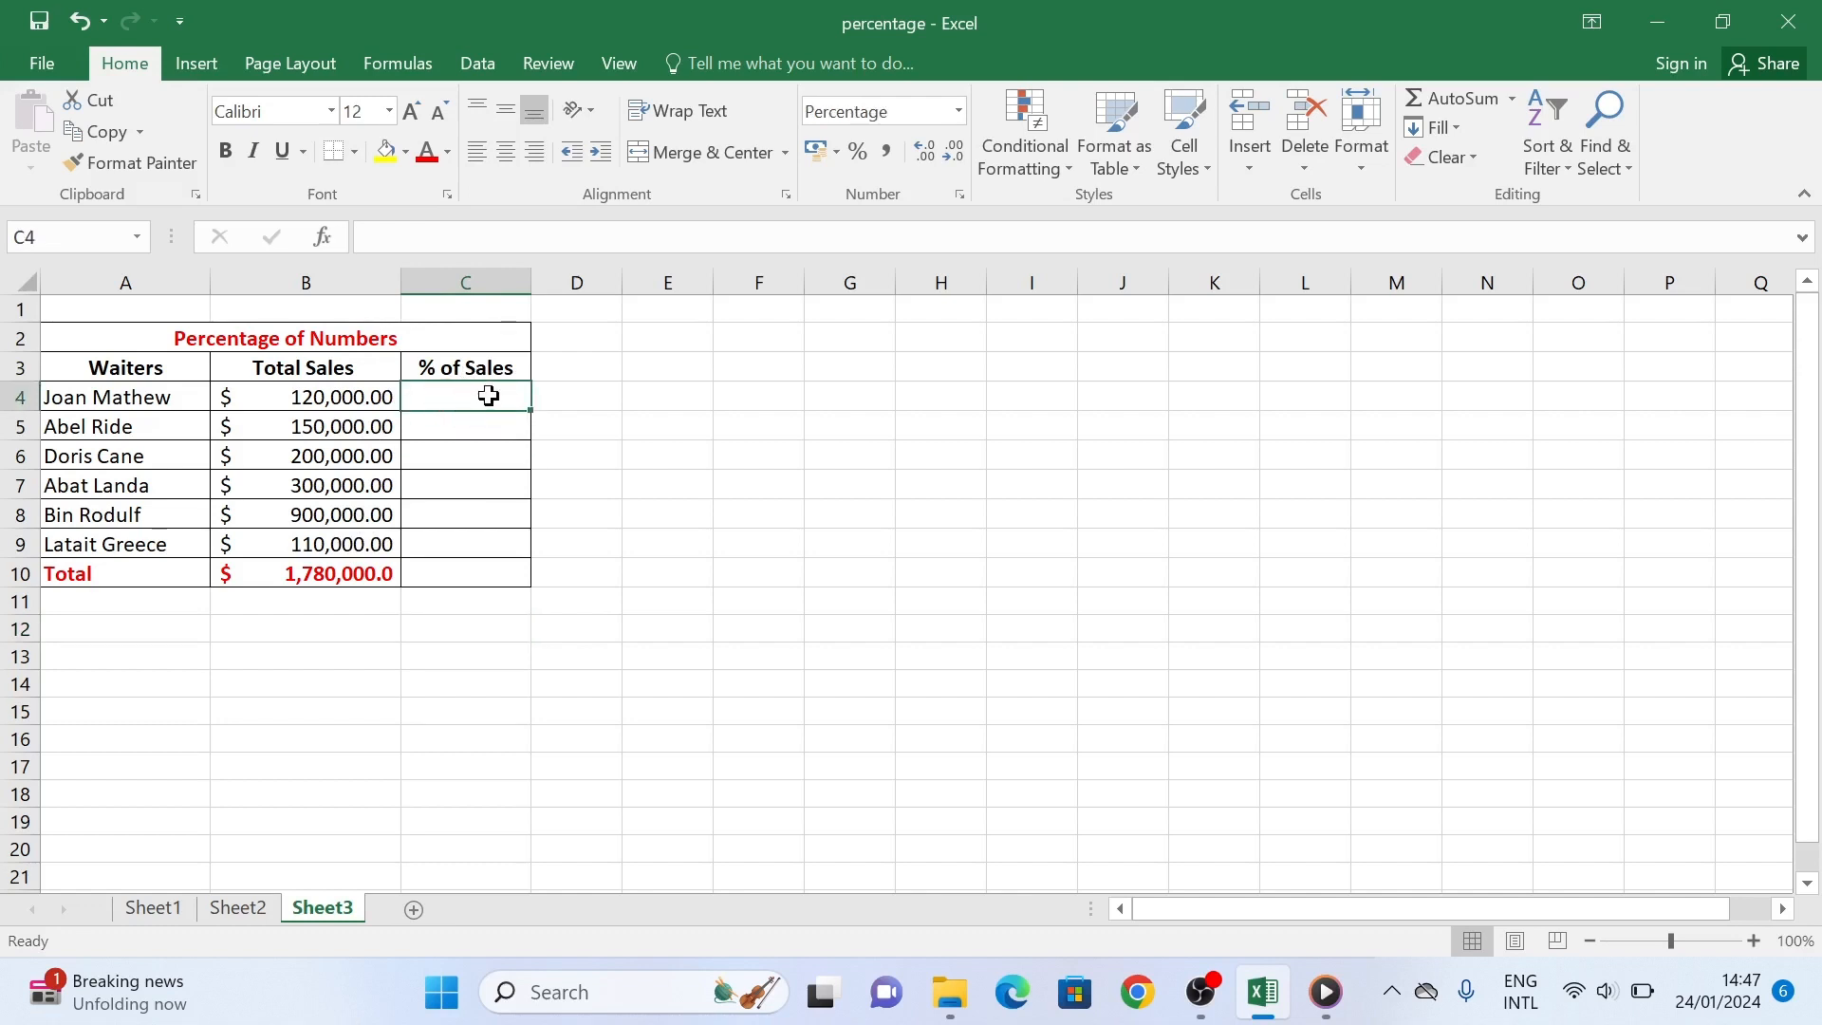
pyautogui.click(487, 395)
pyautogui.write('=')
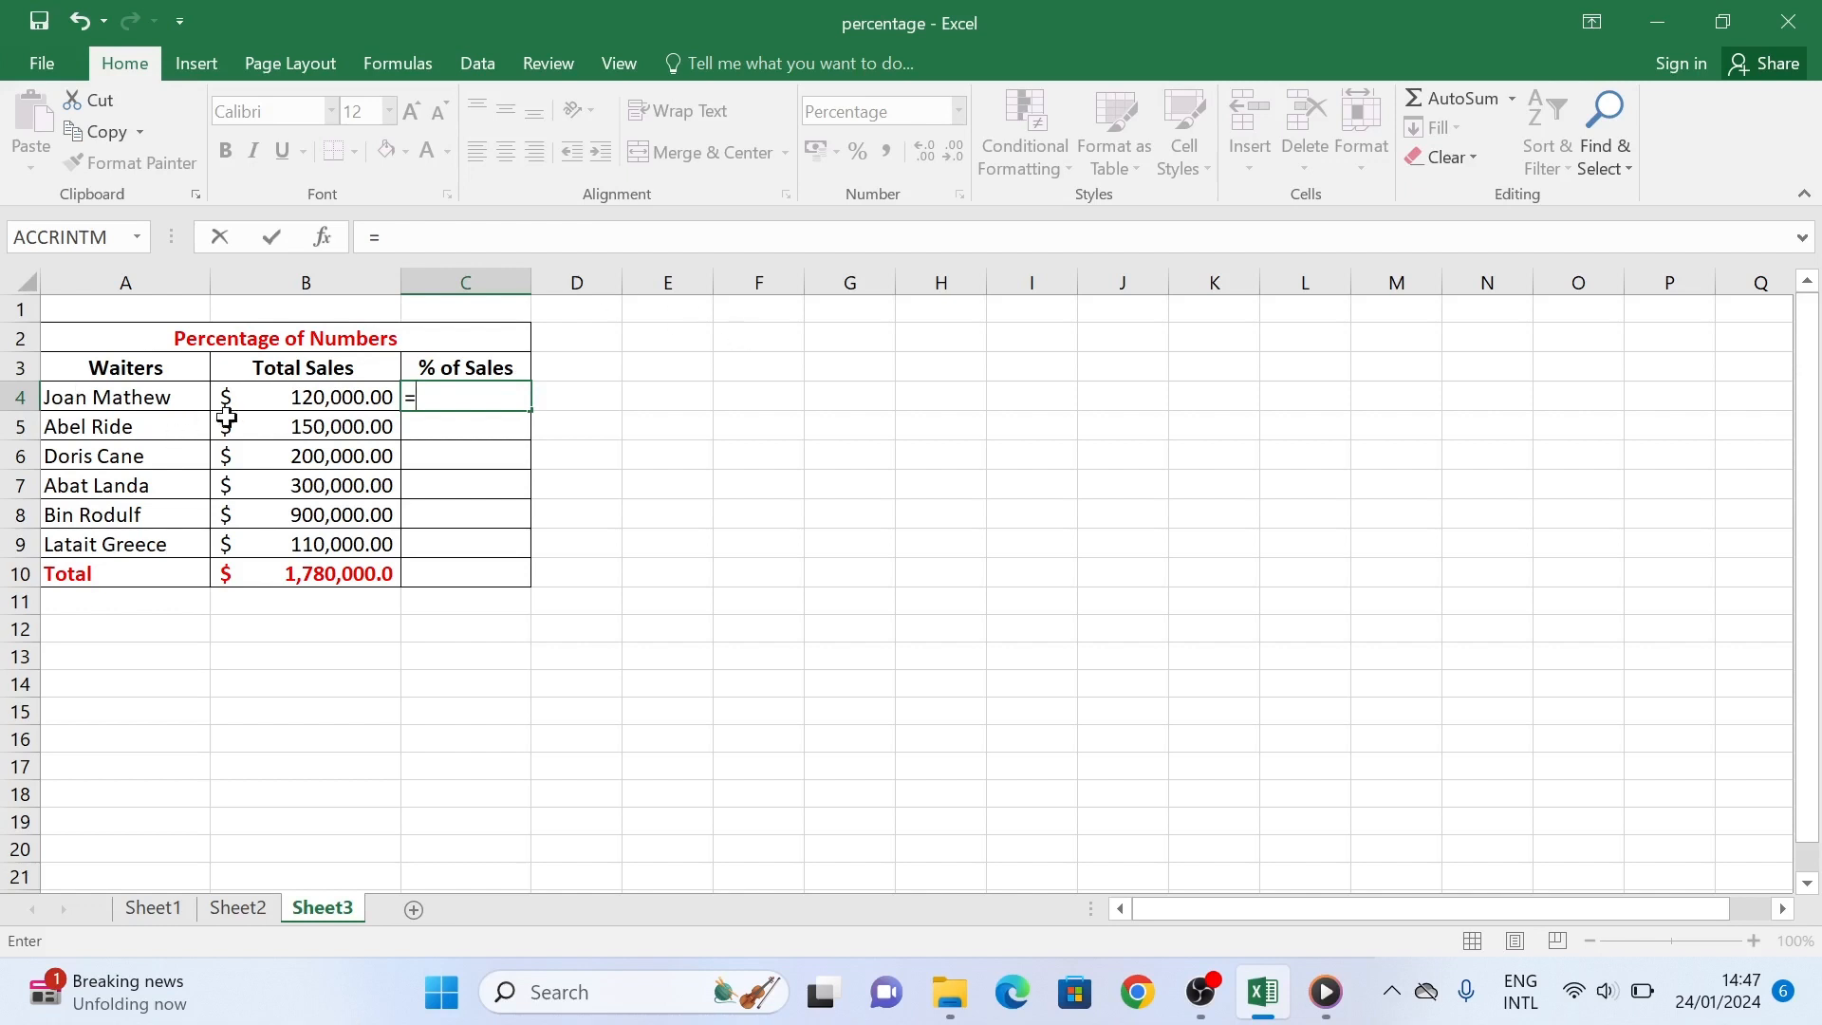
pyautogui.click(304, 396)
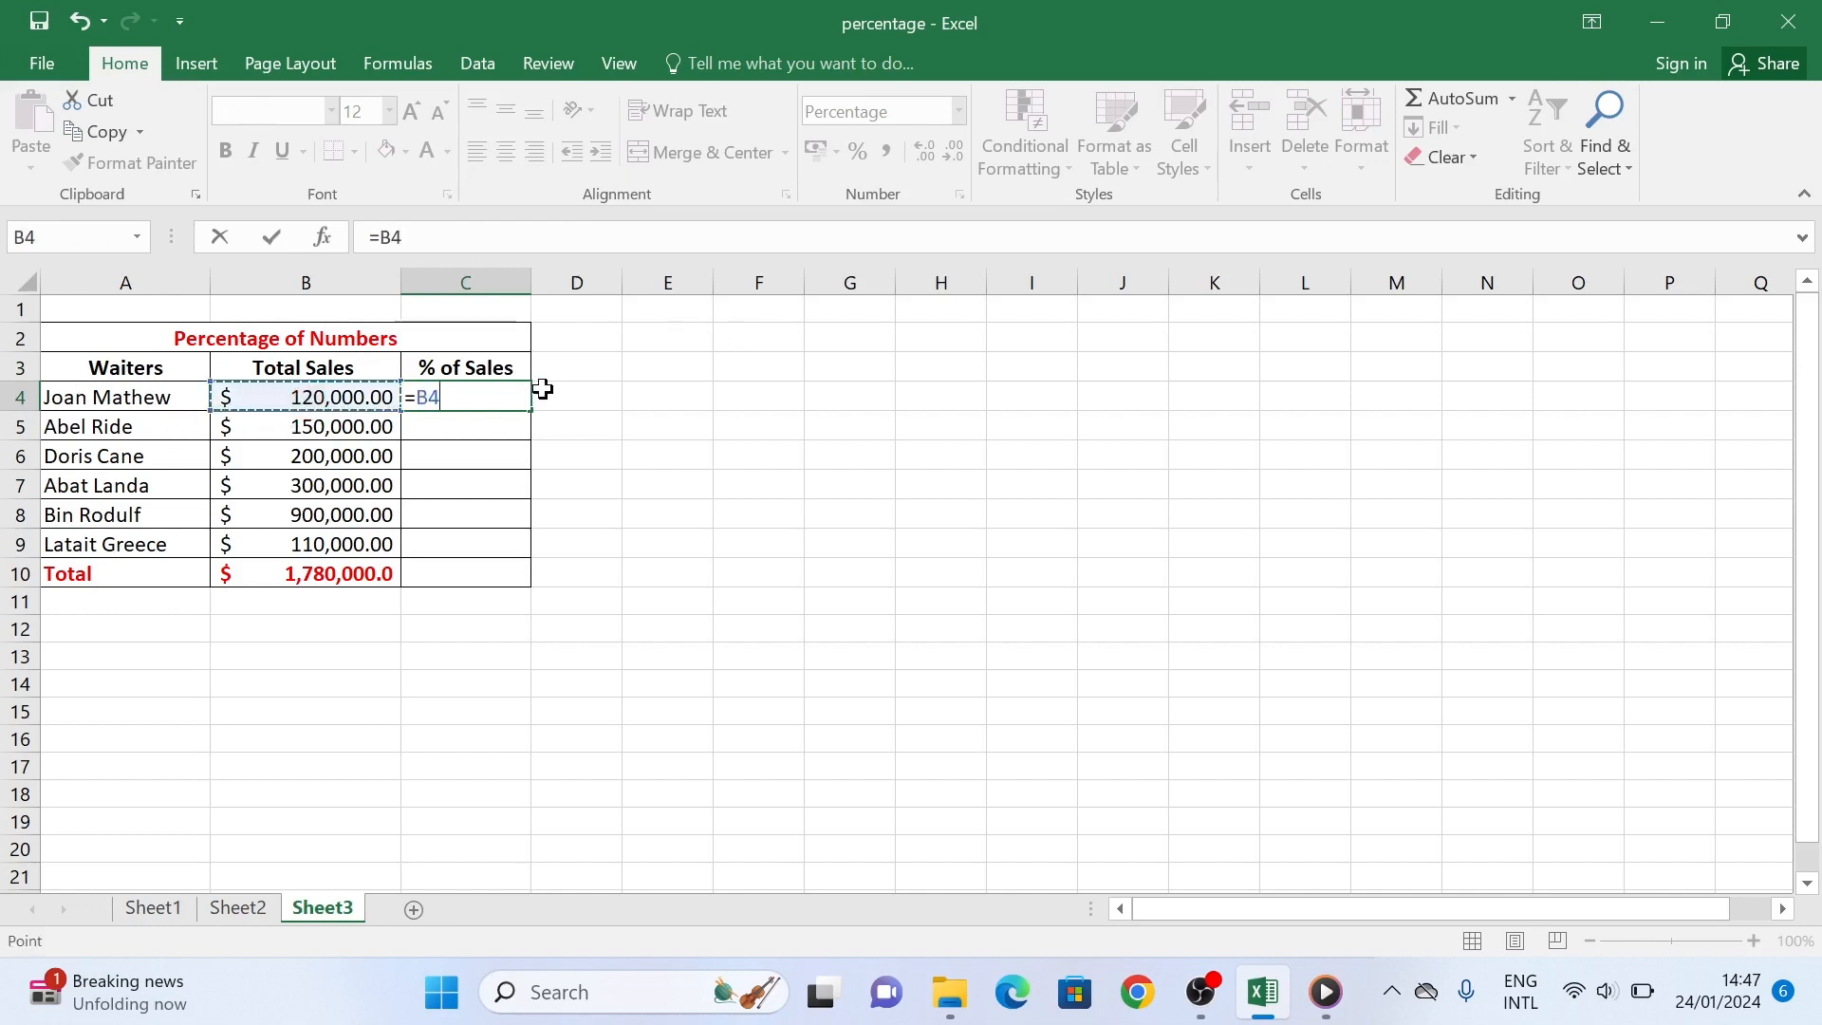
pyautogui.write('/')
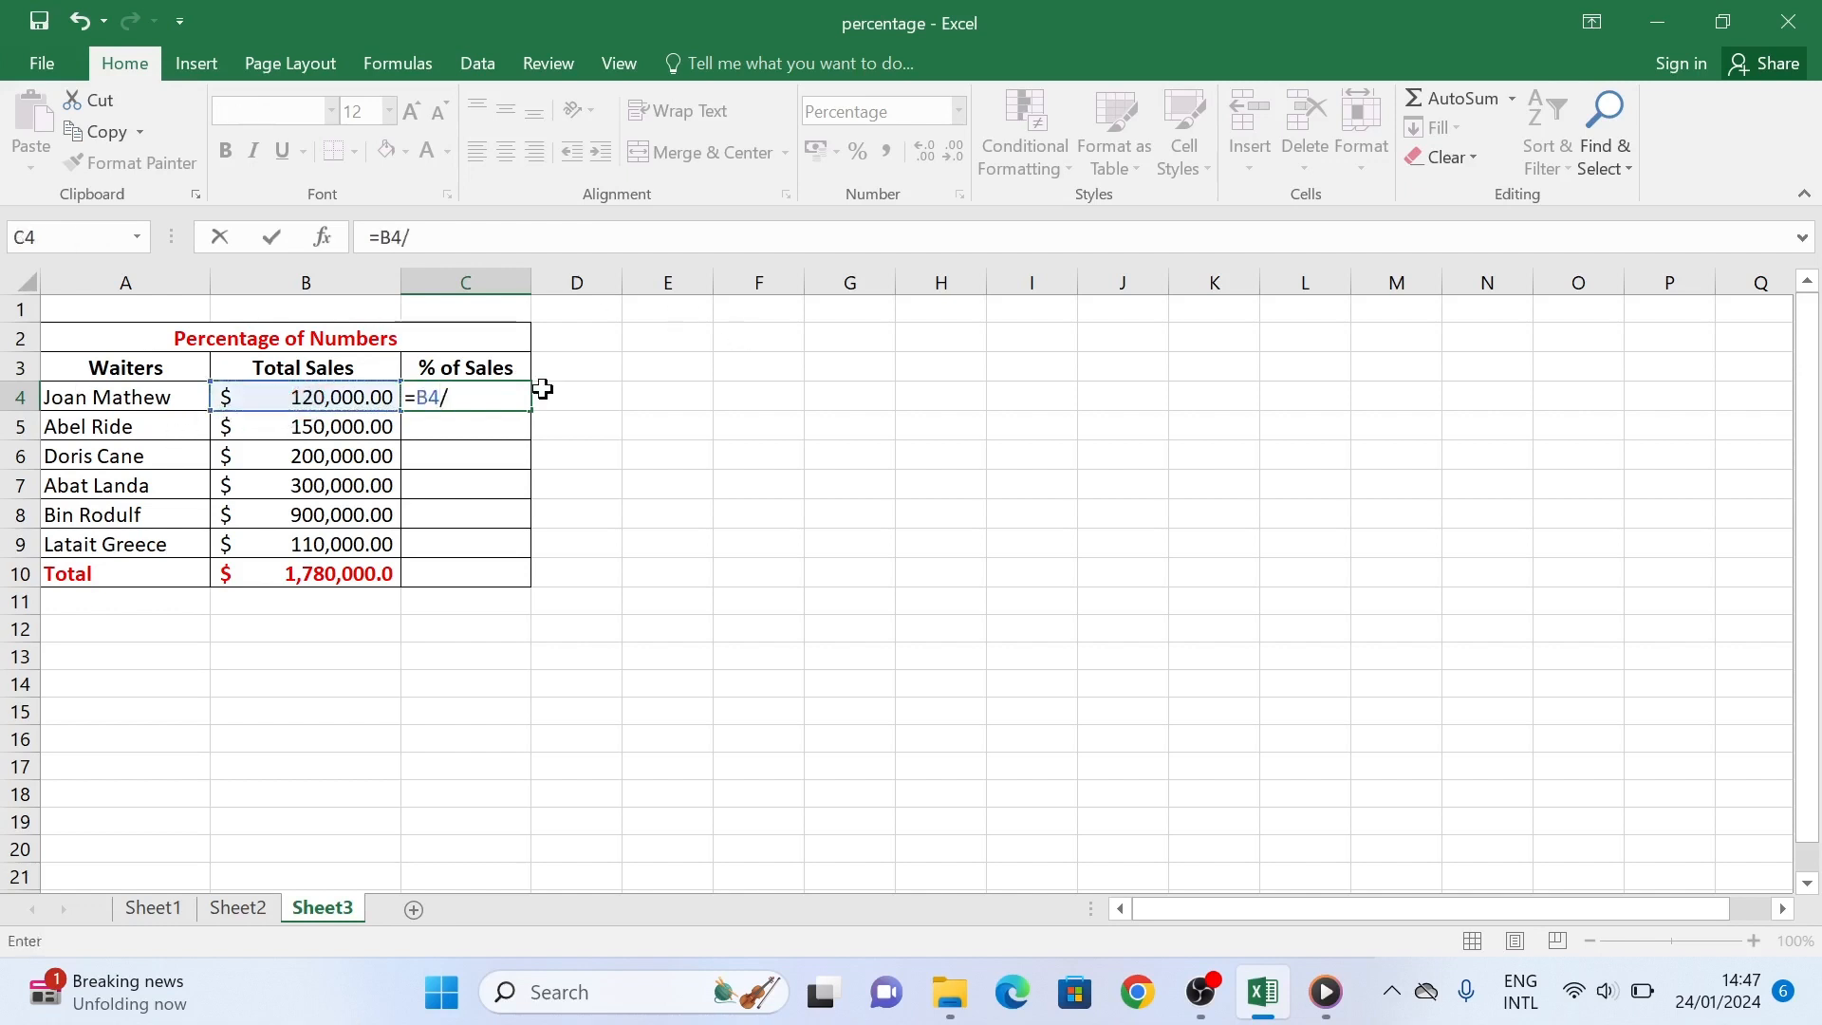
pyautogui.click(334, 574)
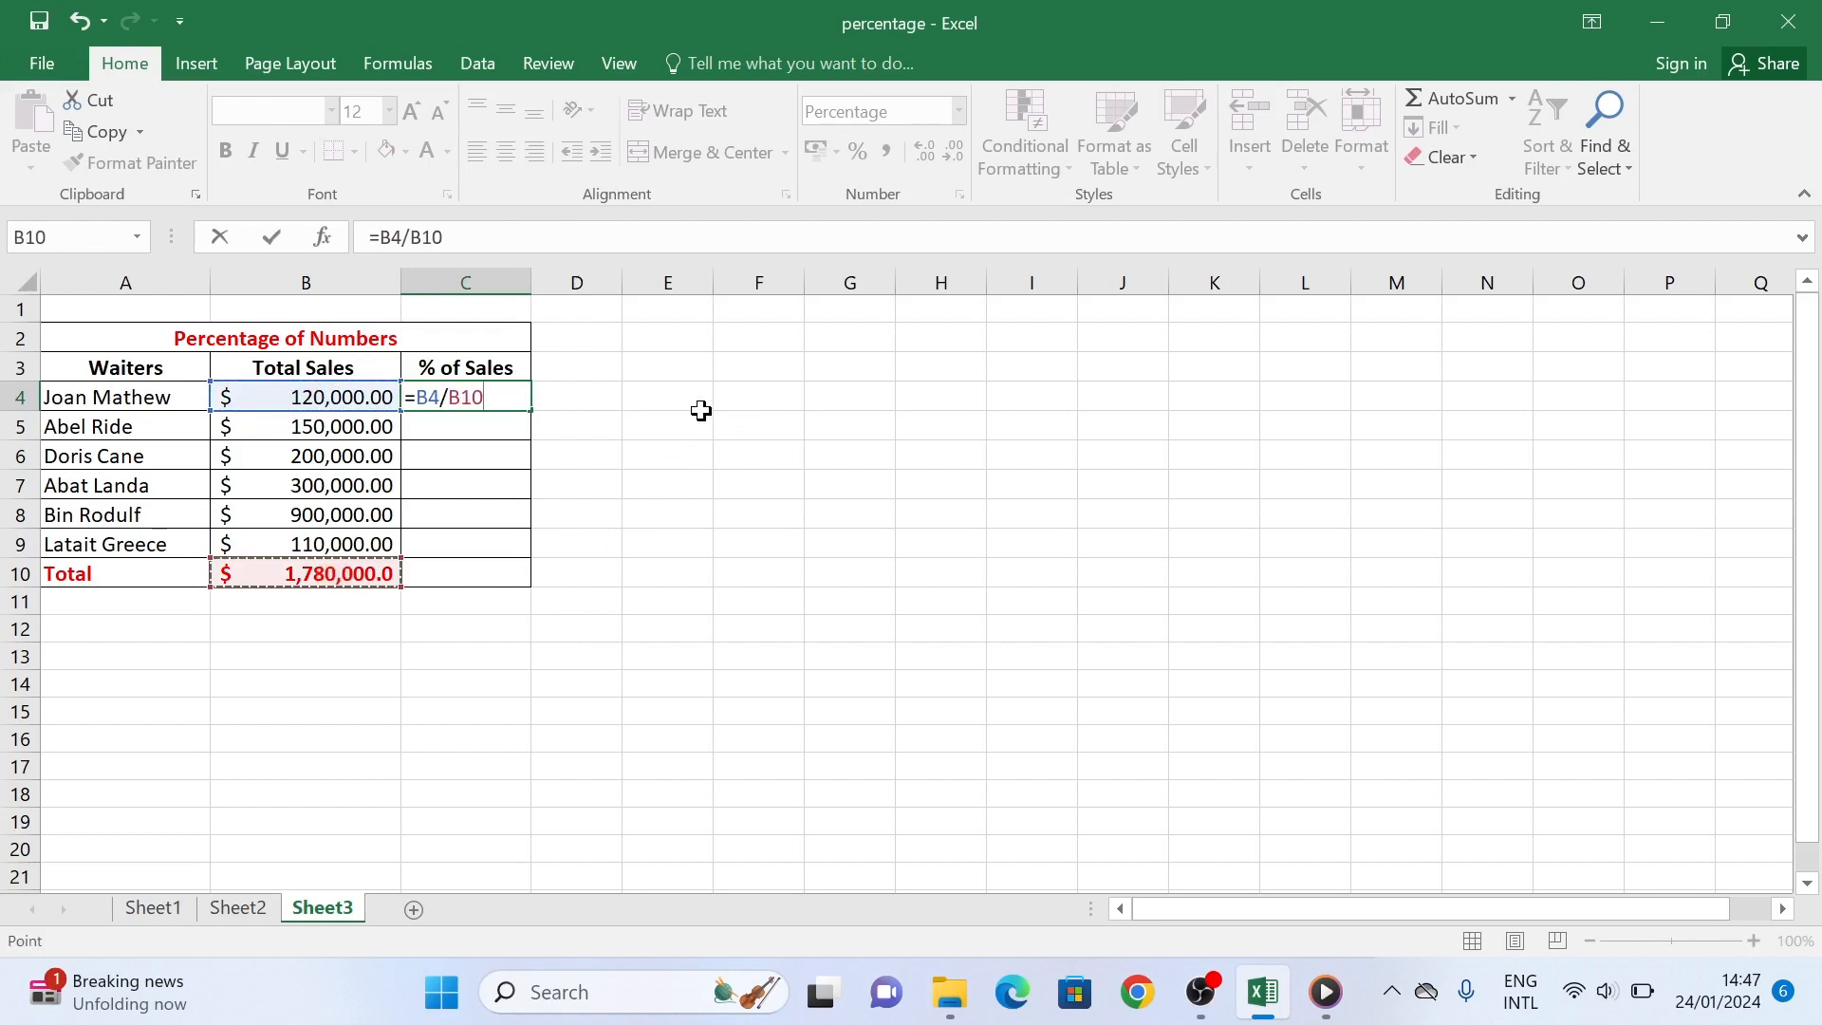
pyautogui.press('Return')
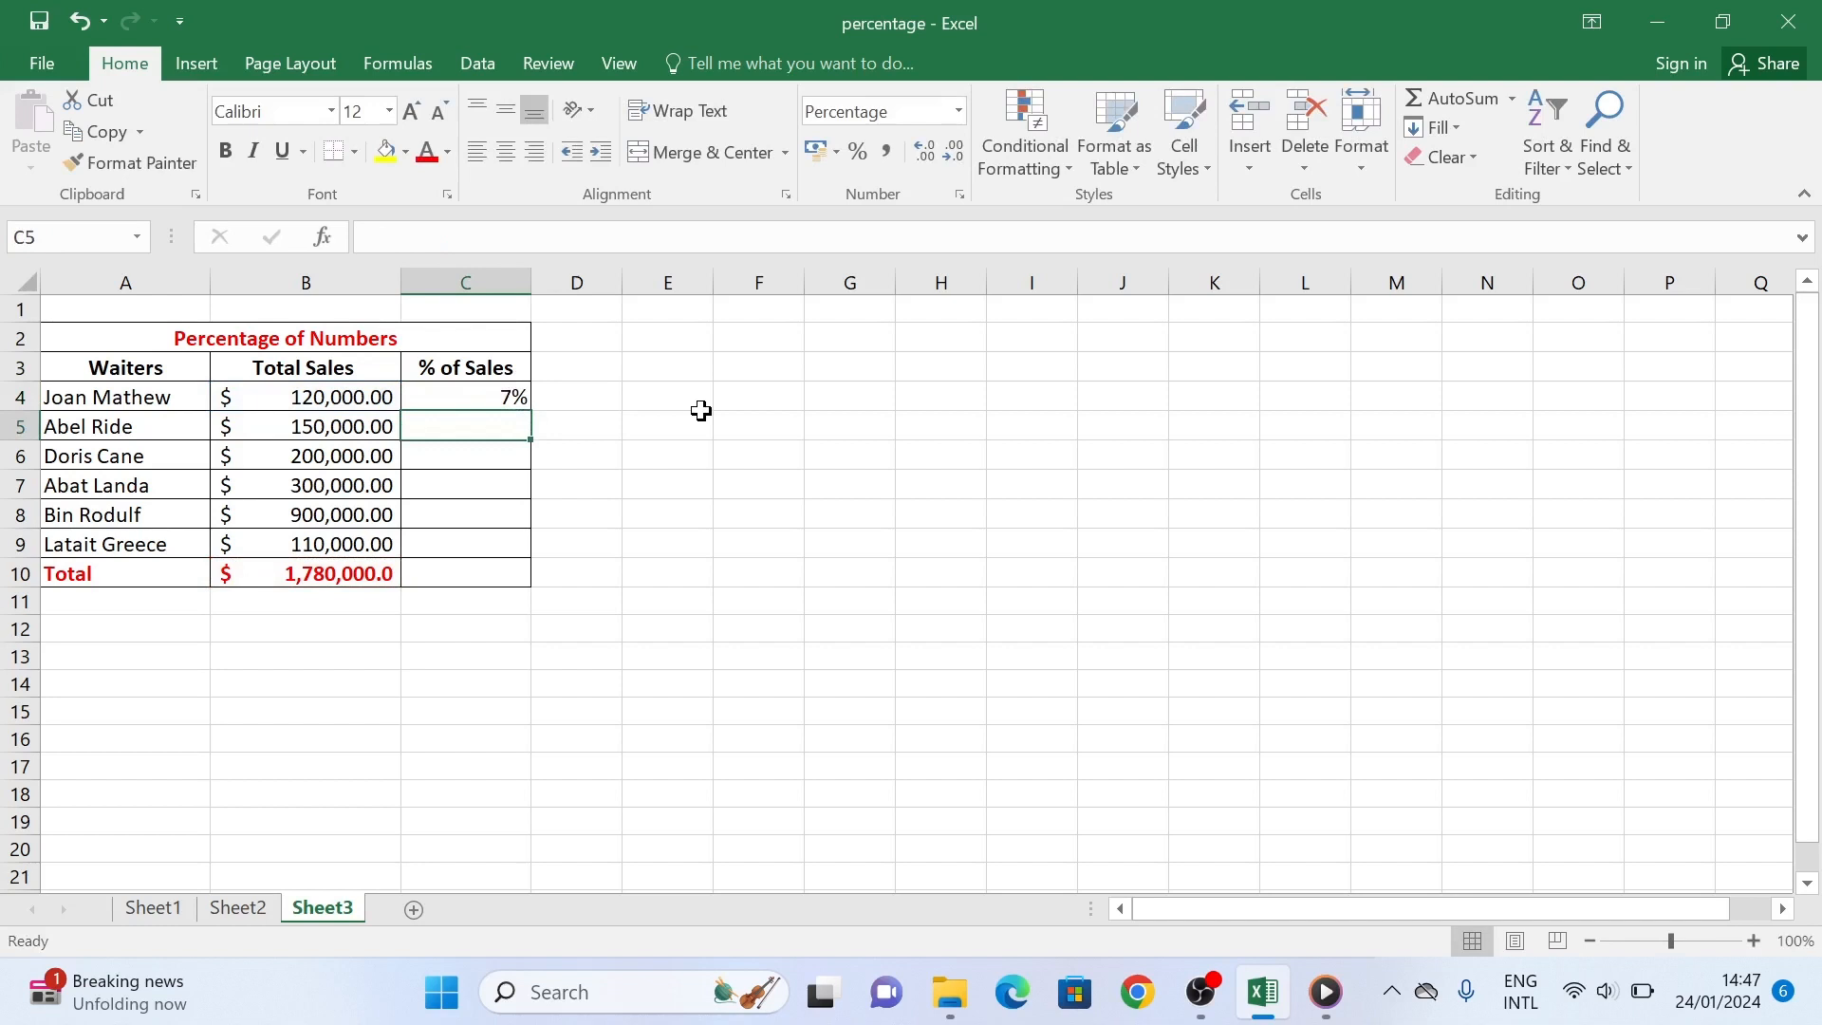
# Try to fill the % of Sales formula from C4 down through C10 with its relative reference to the total.
pyautogui.click(497, 402)
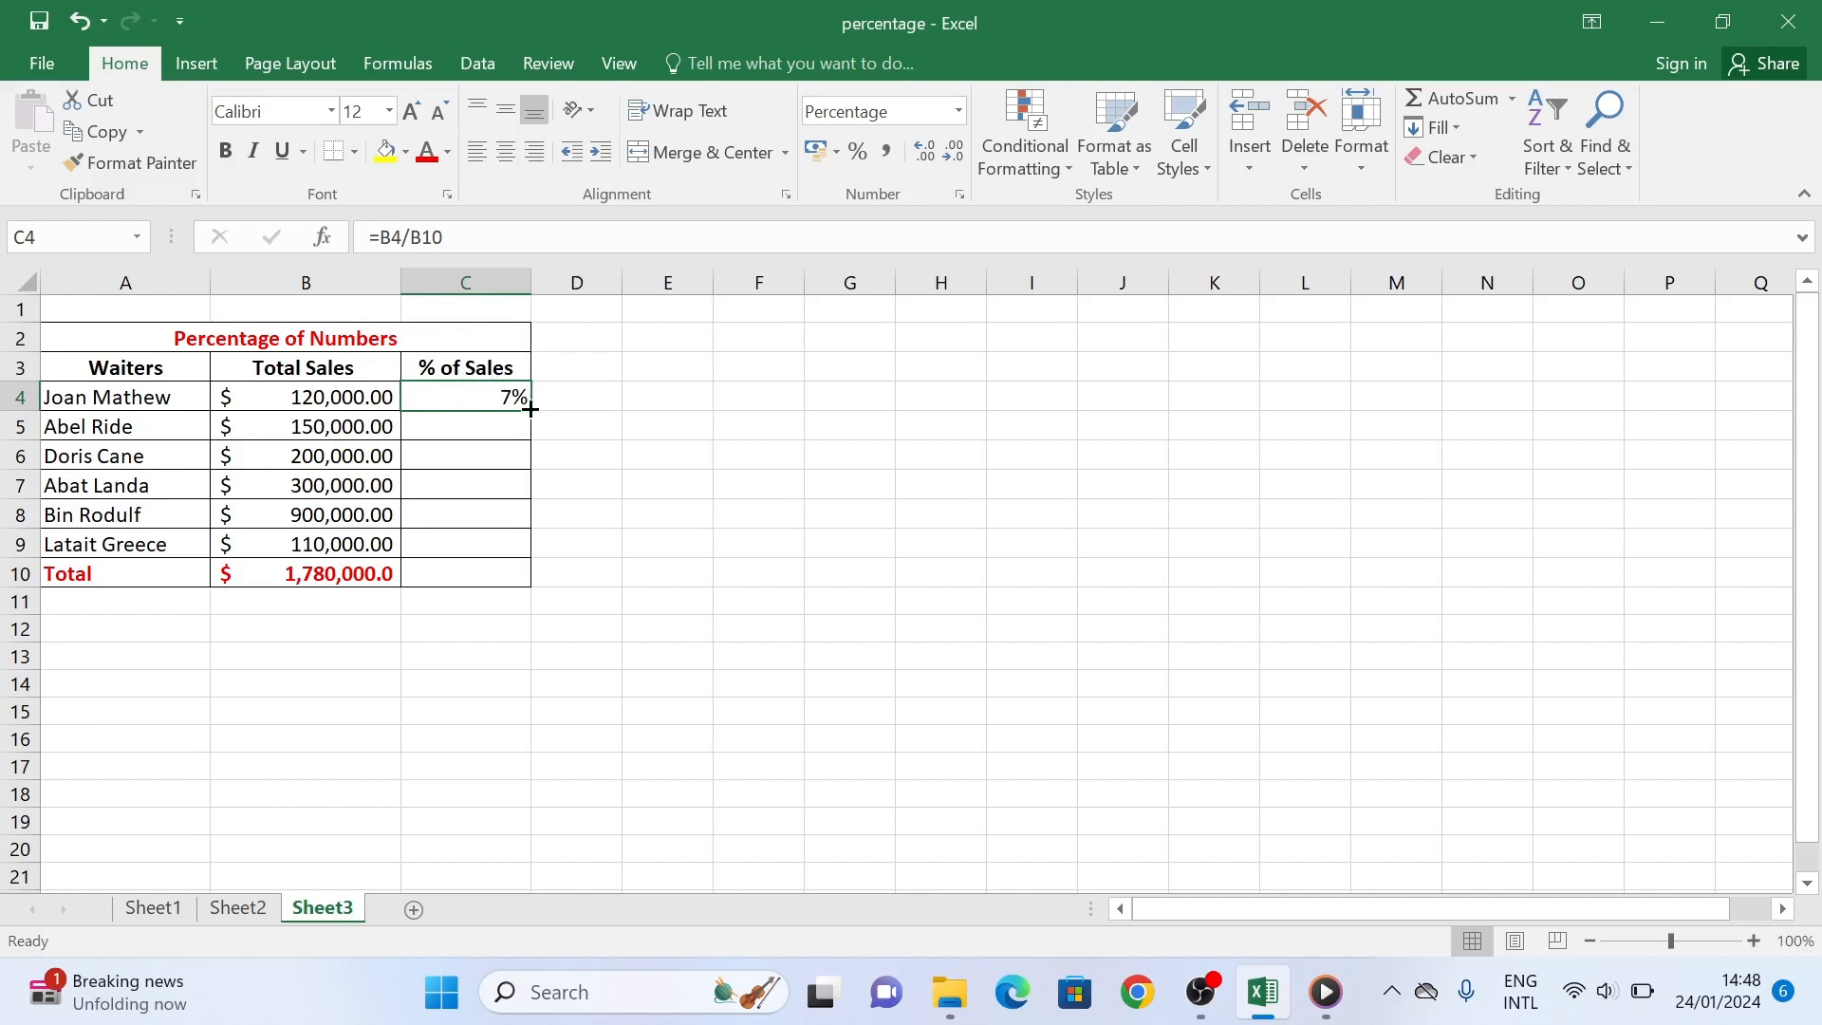
pyautogui.moveTo(529, 408); pyautogui.dragTo(539, 582)
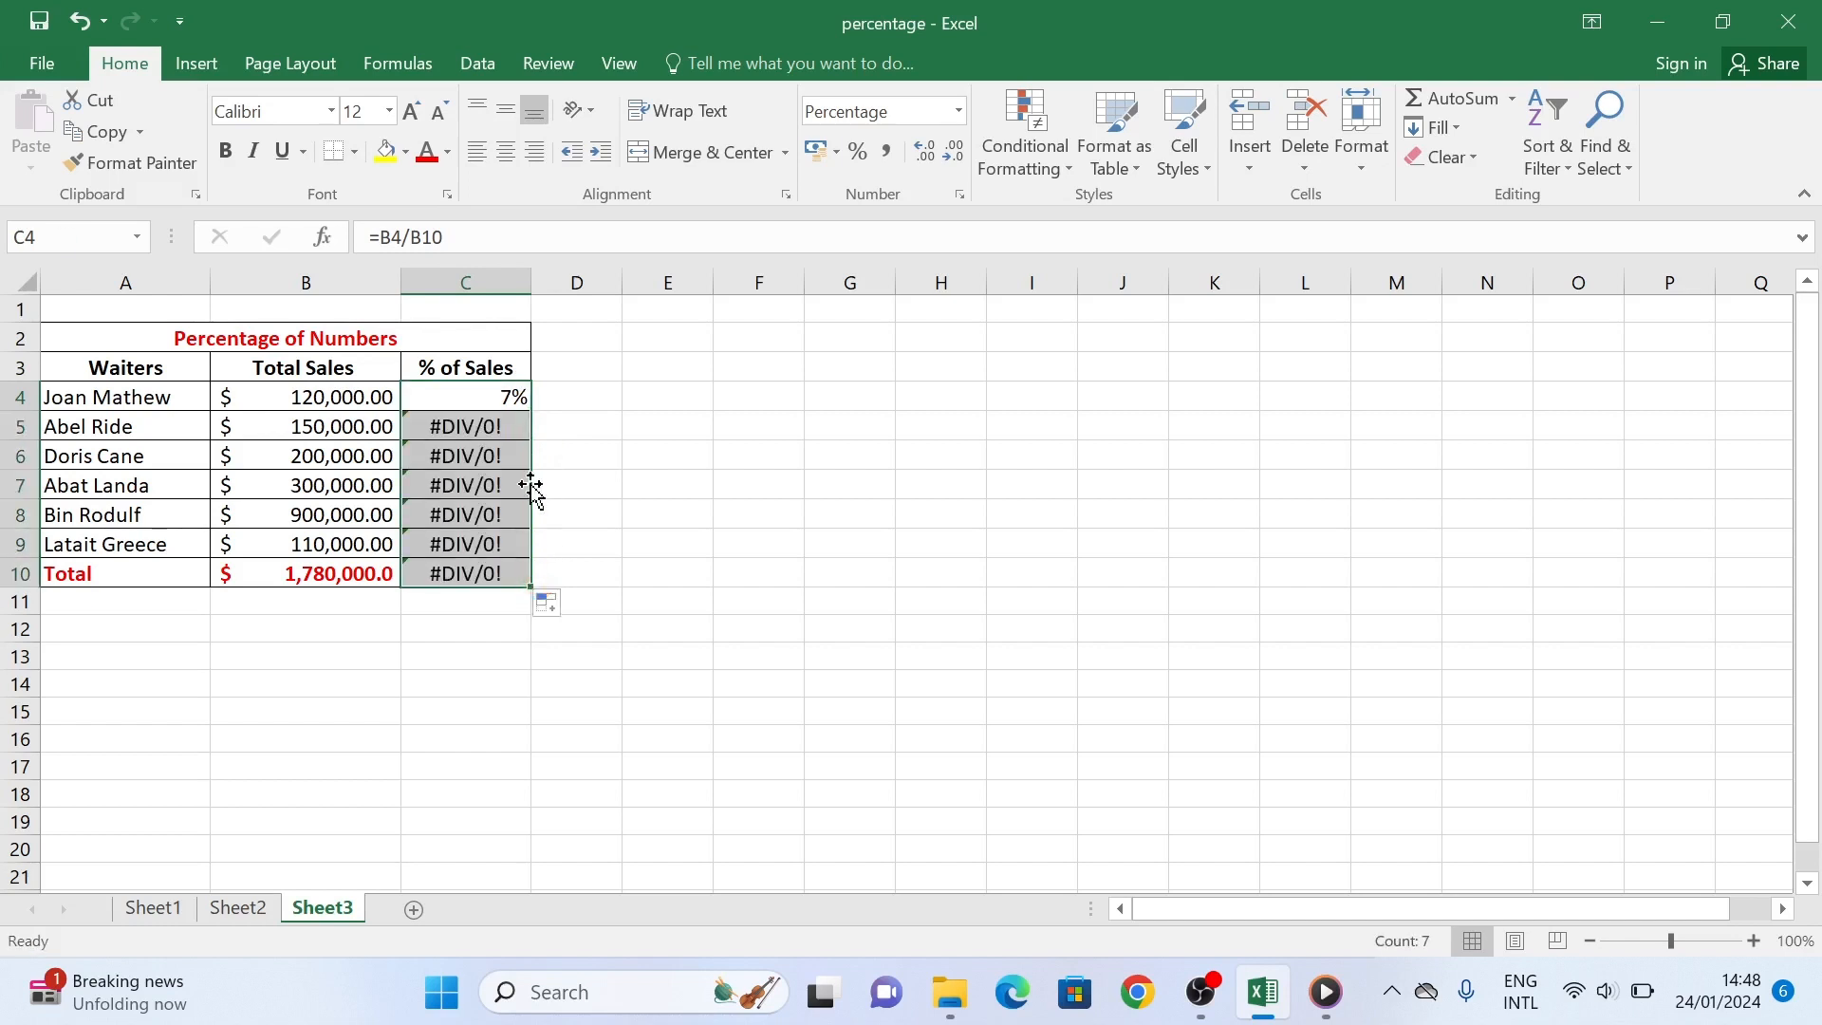
# Examine the filled formulas in C5 to C10 and compare their divisor references with the total in B10 and the cells below it.
pyautogui.click(460, 427)
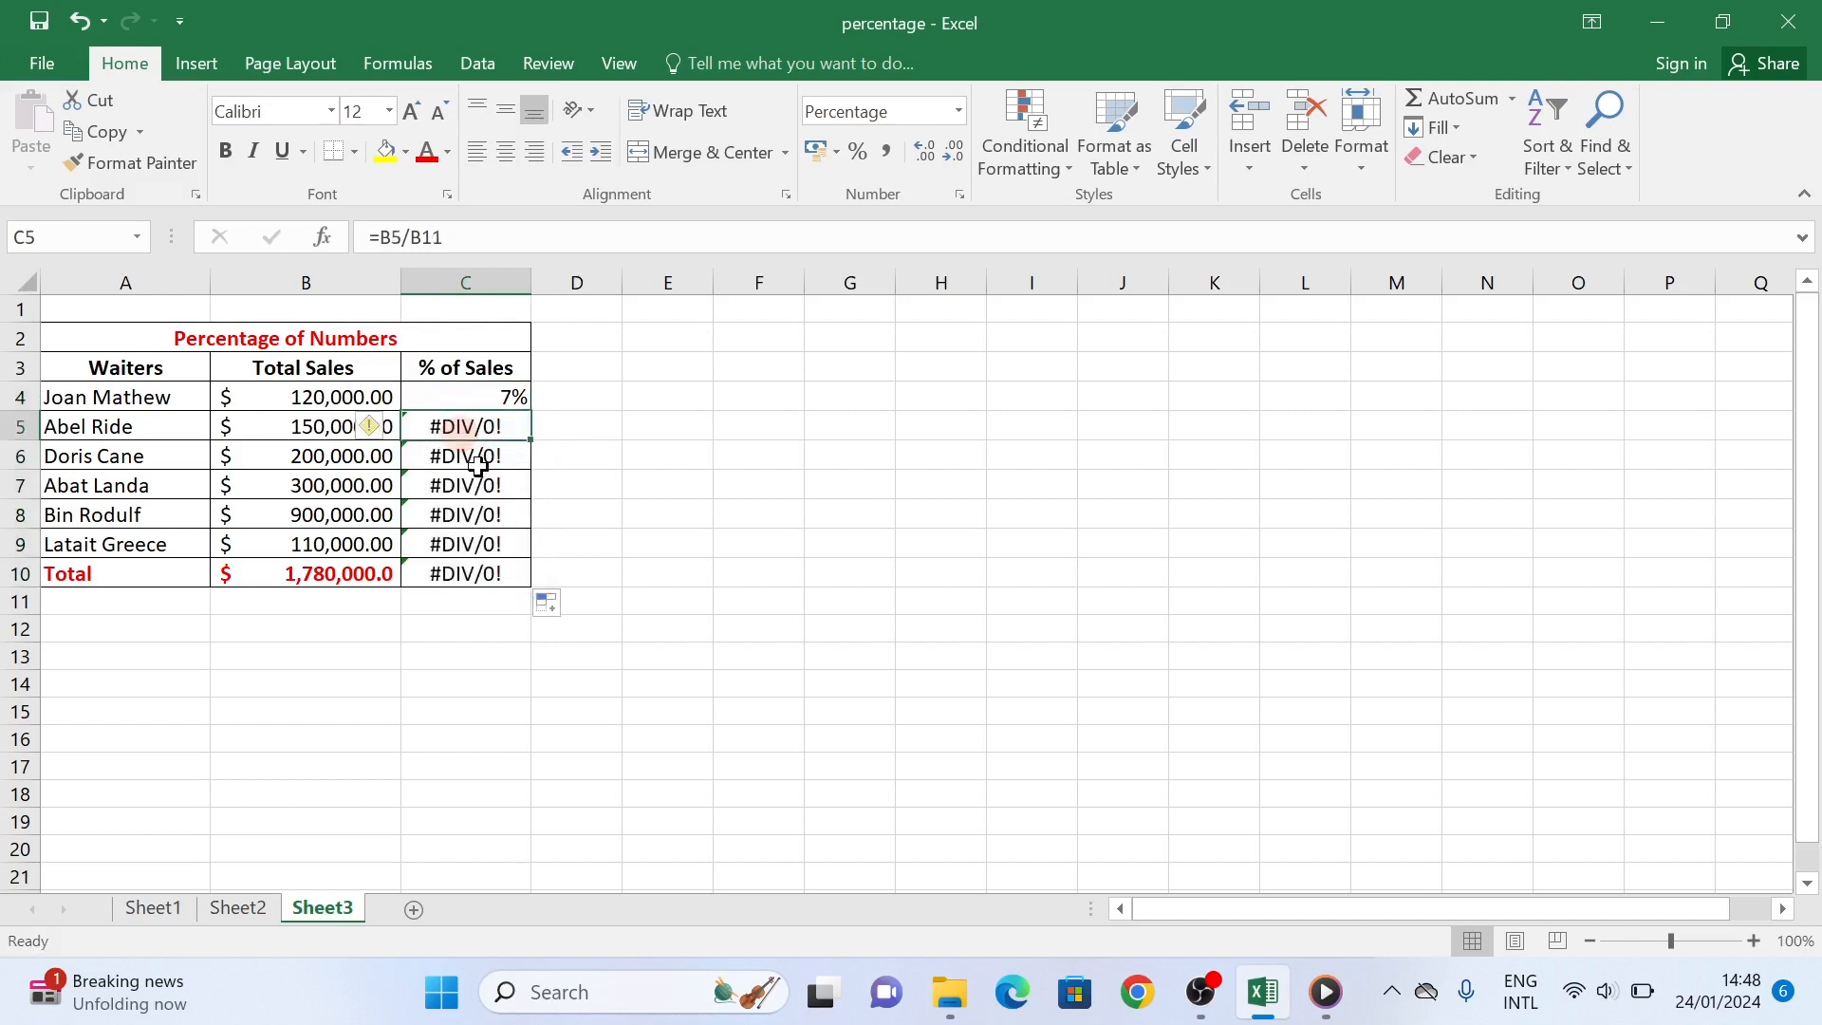
pyautogui.click(473, 457)
pyautogui.click(480, 520)
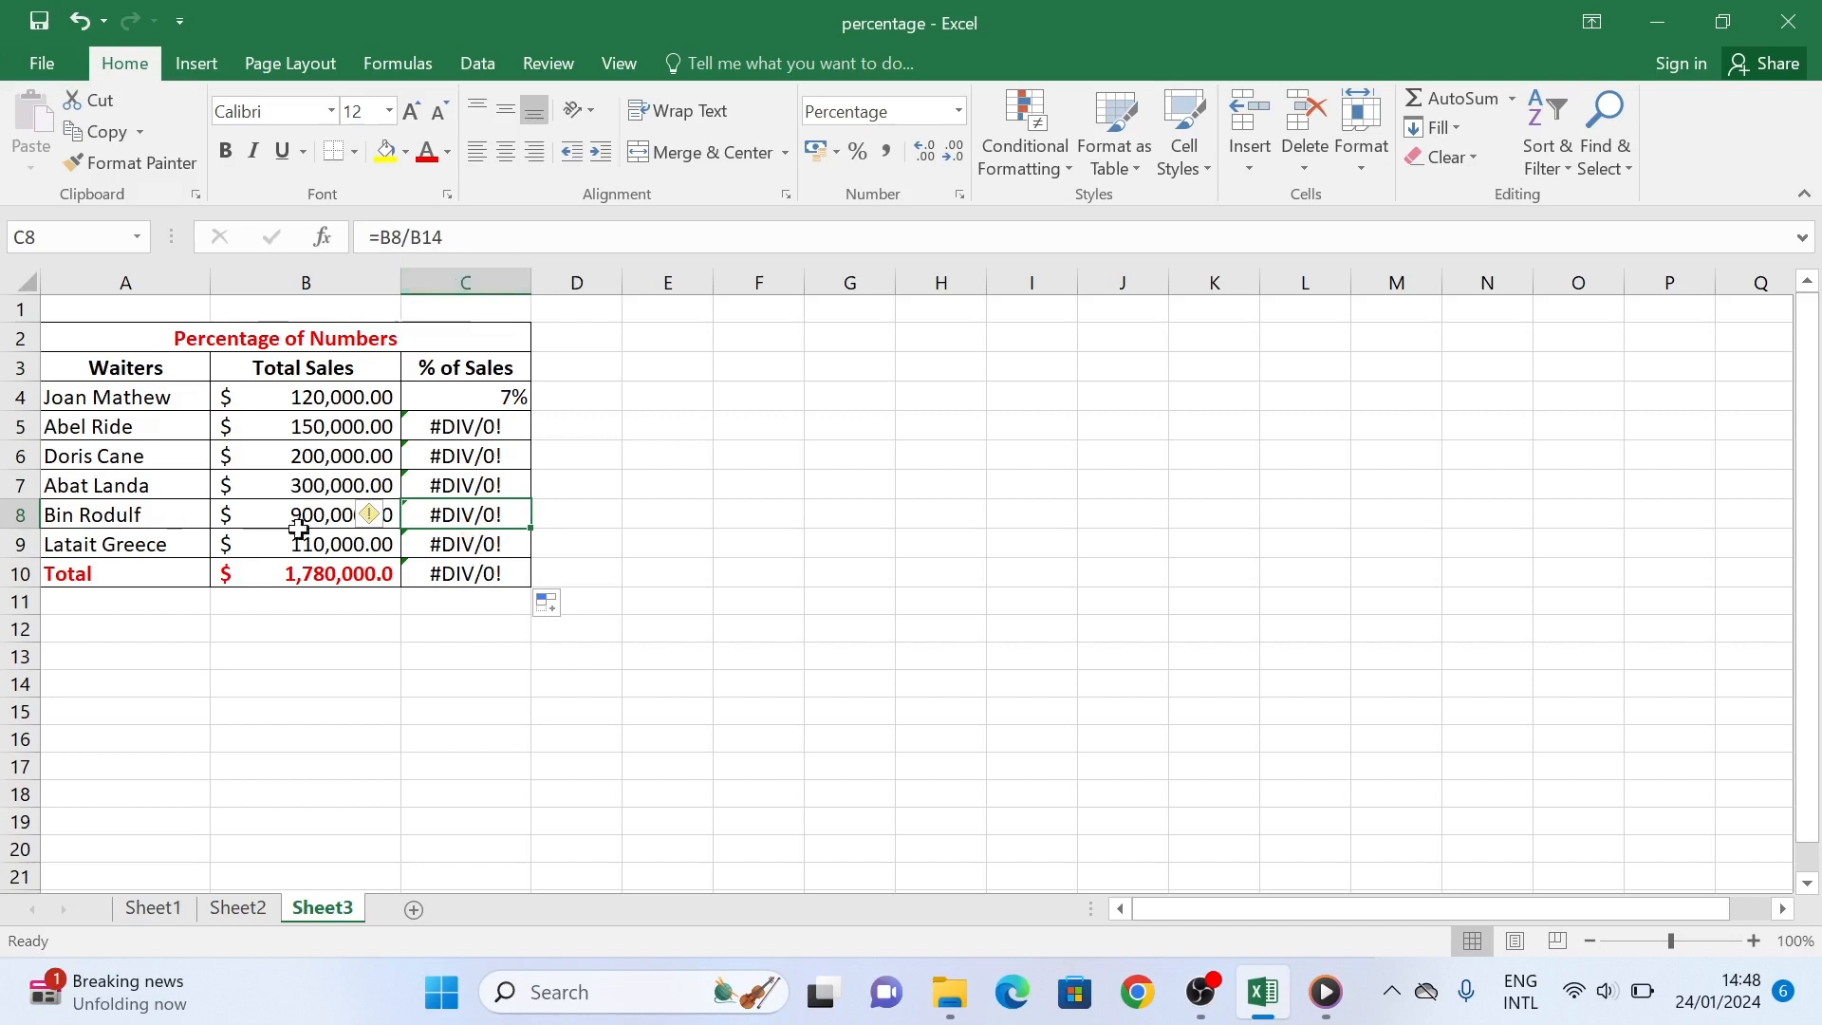
pyautogui.click(288, 693)
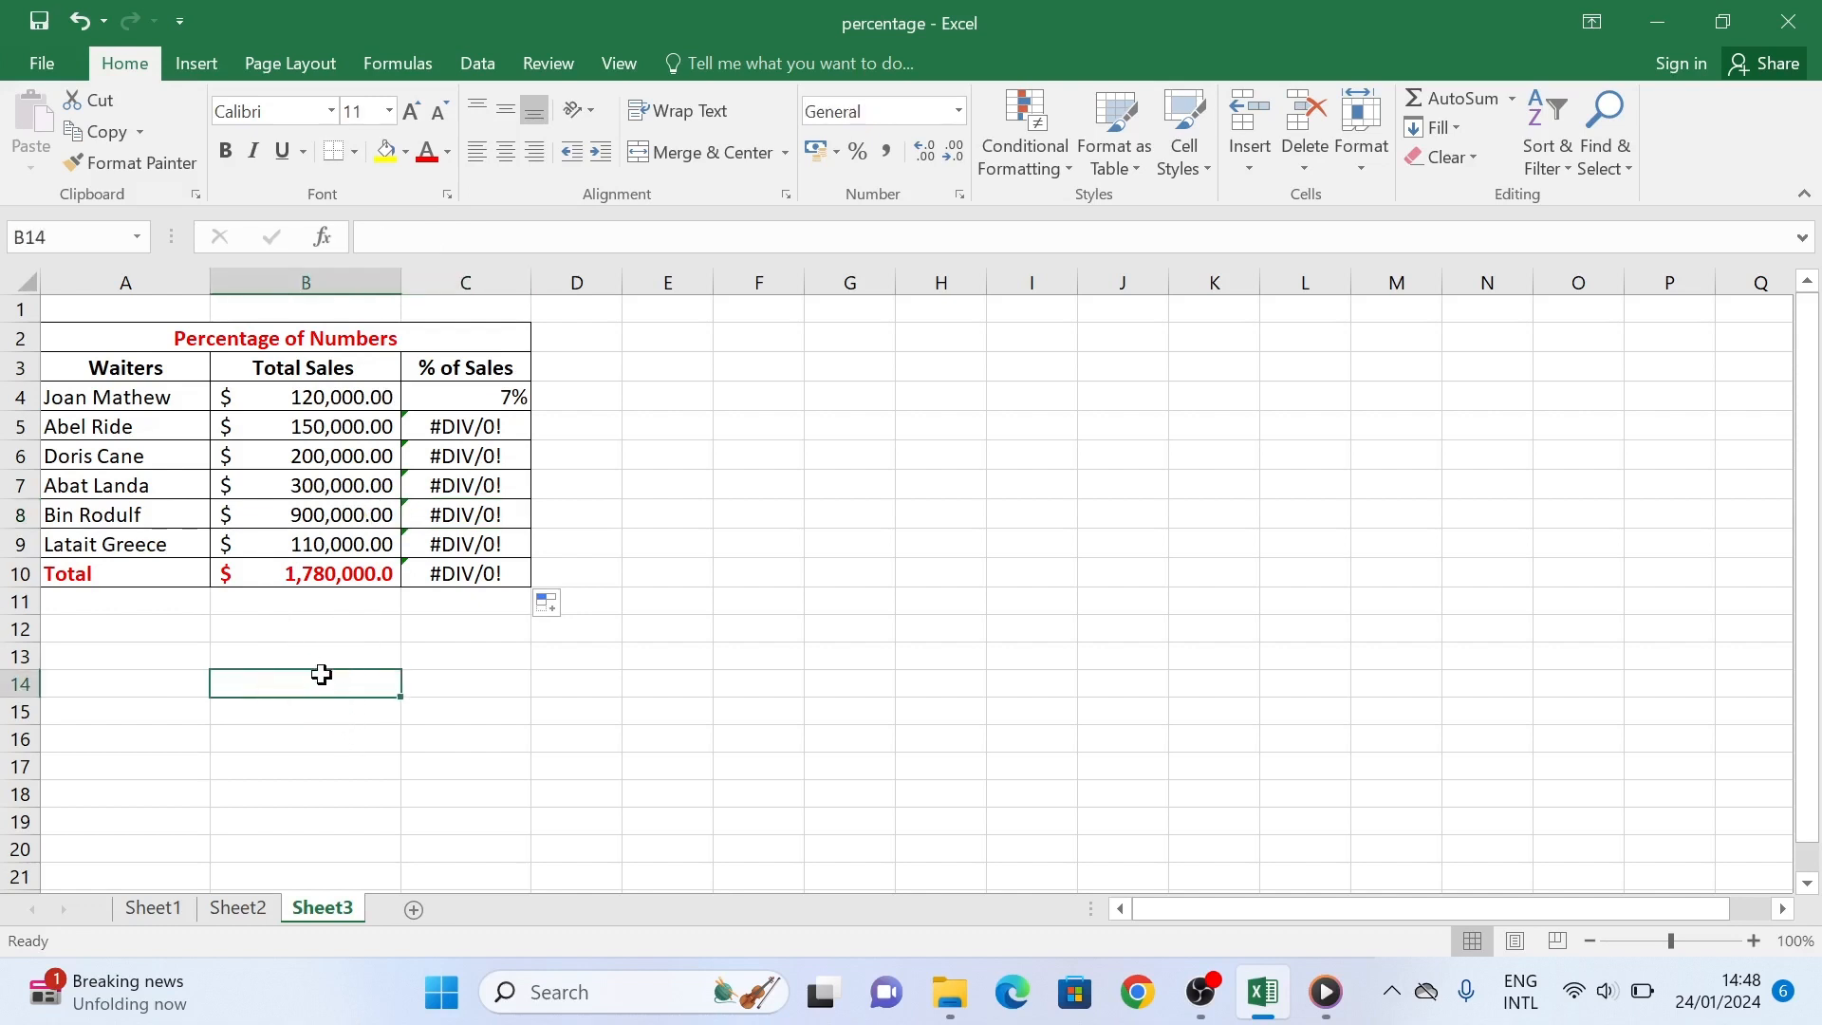
pyautogui.click(341, 652)
pyautogui.click(338, 685)
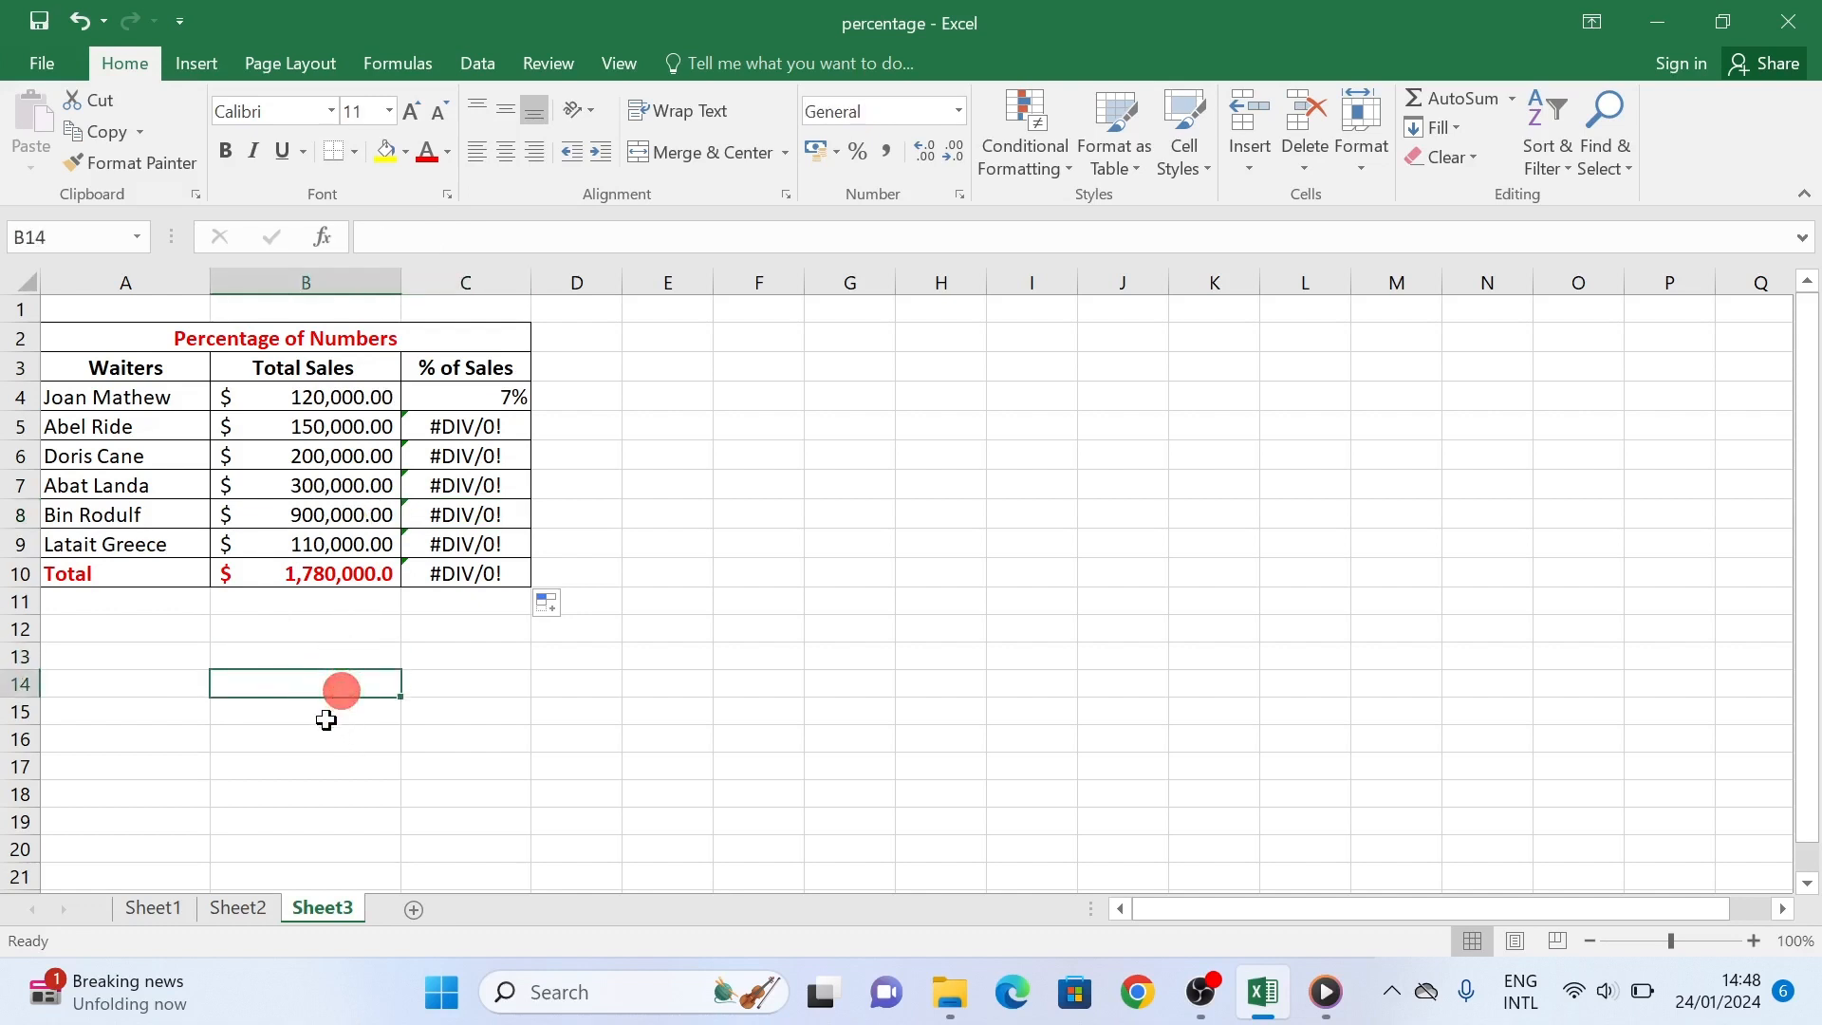
pyautogui.click(327, 716)
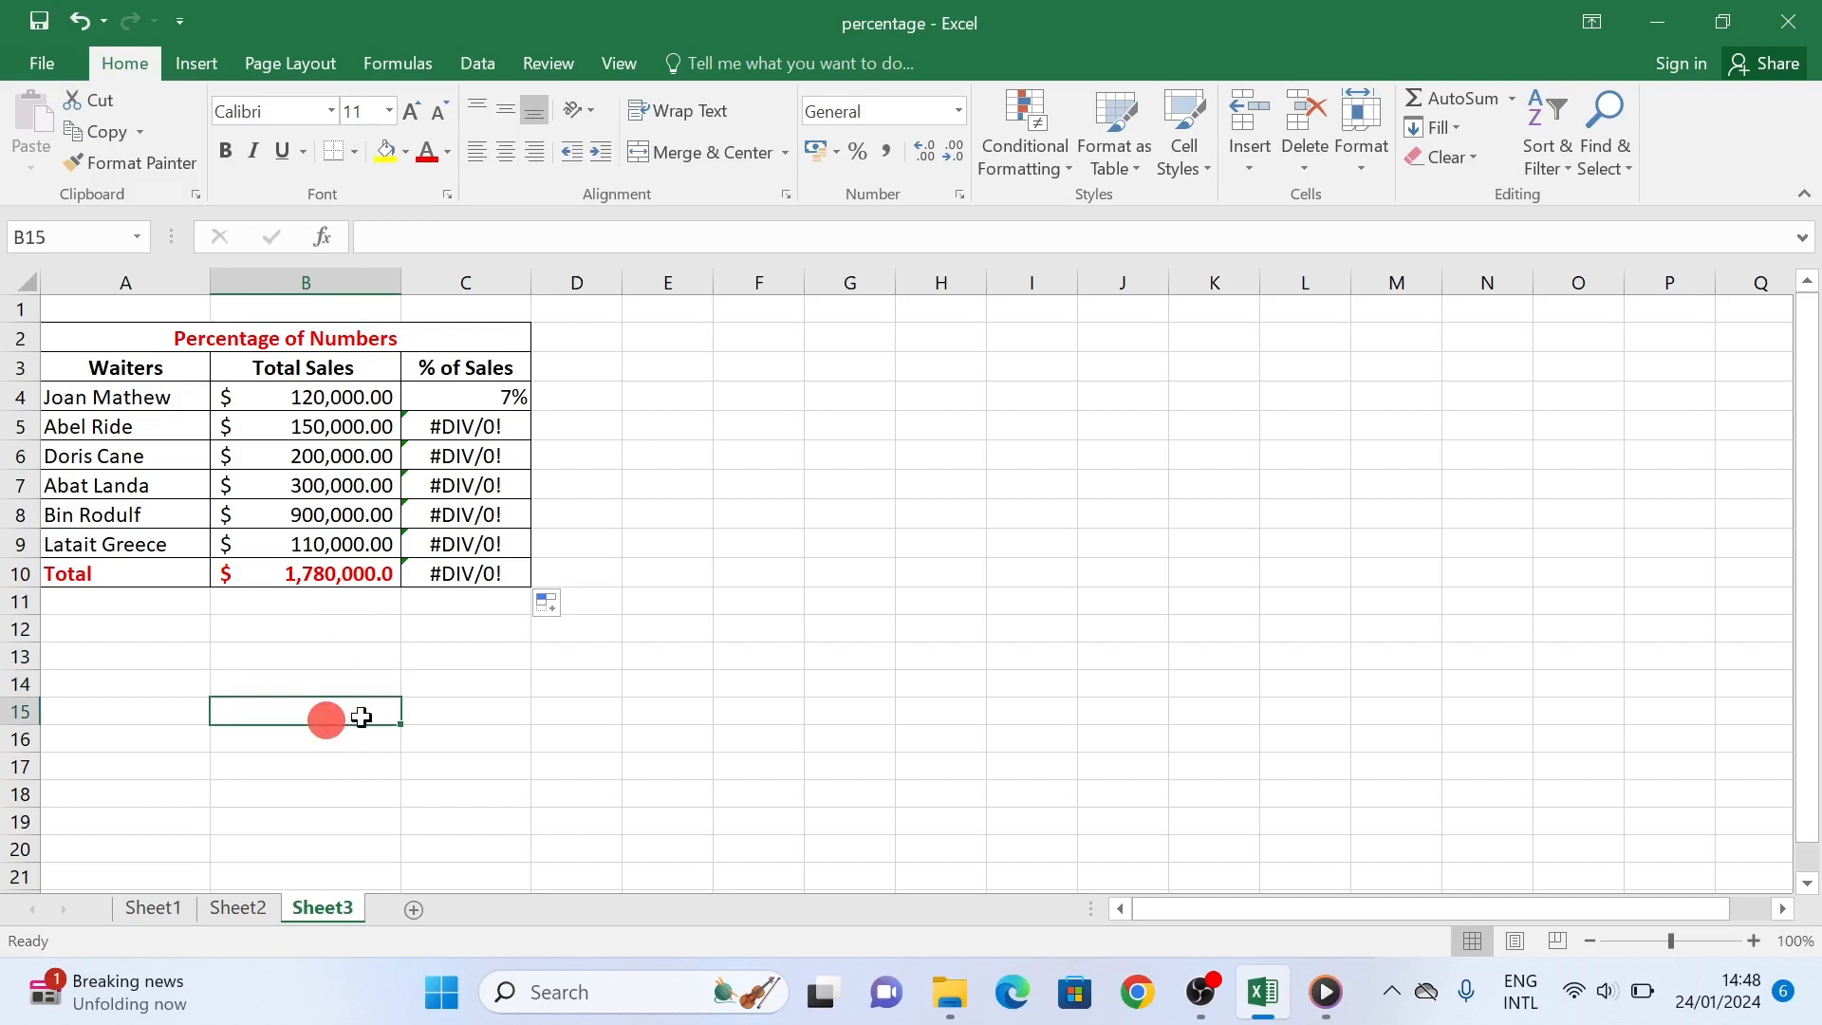
pyautogui.click(333, 586)
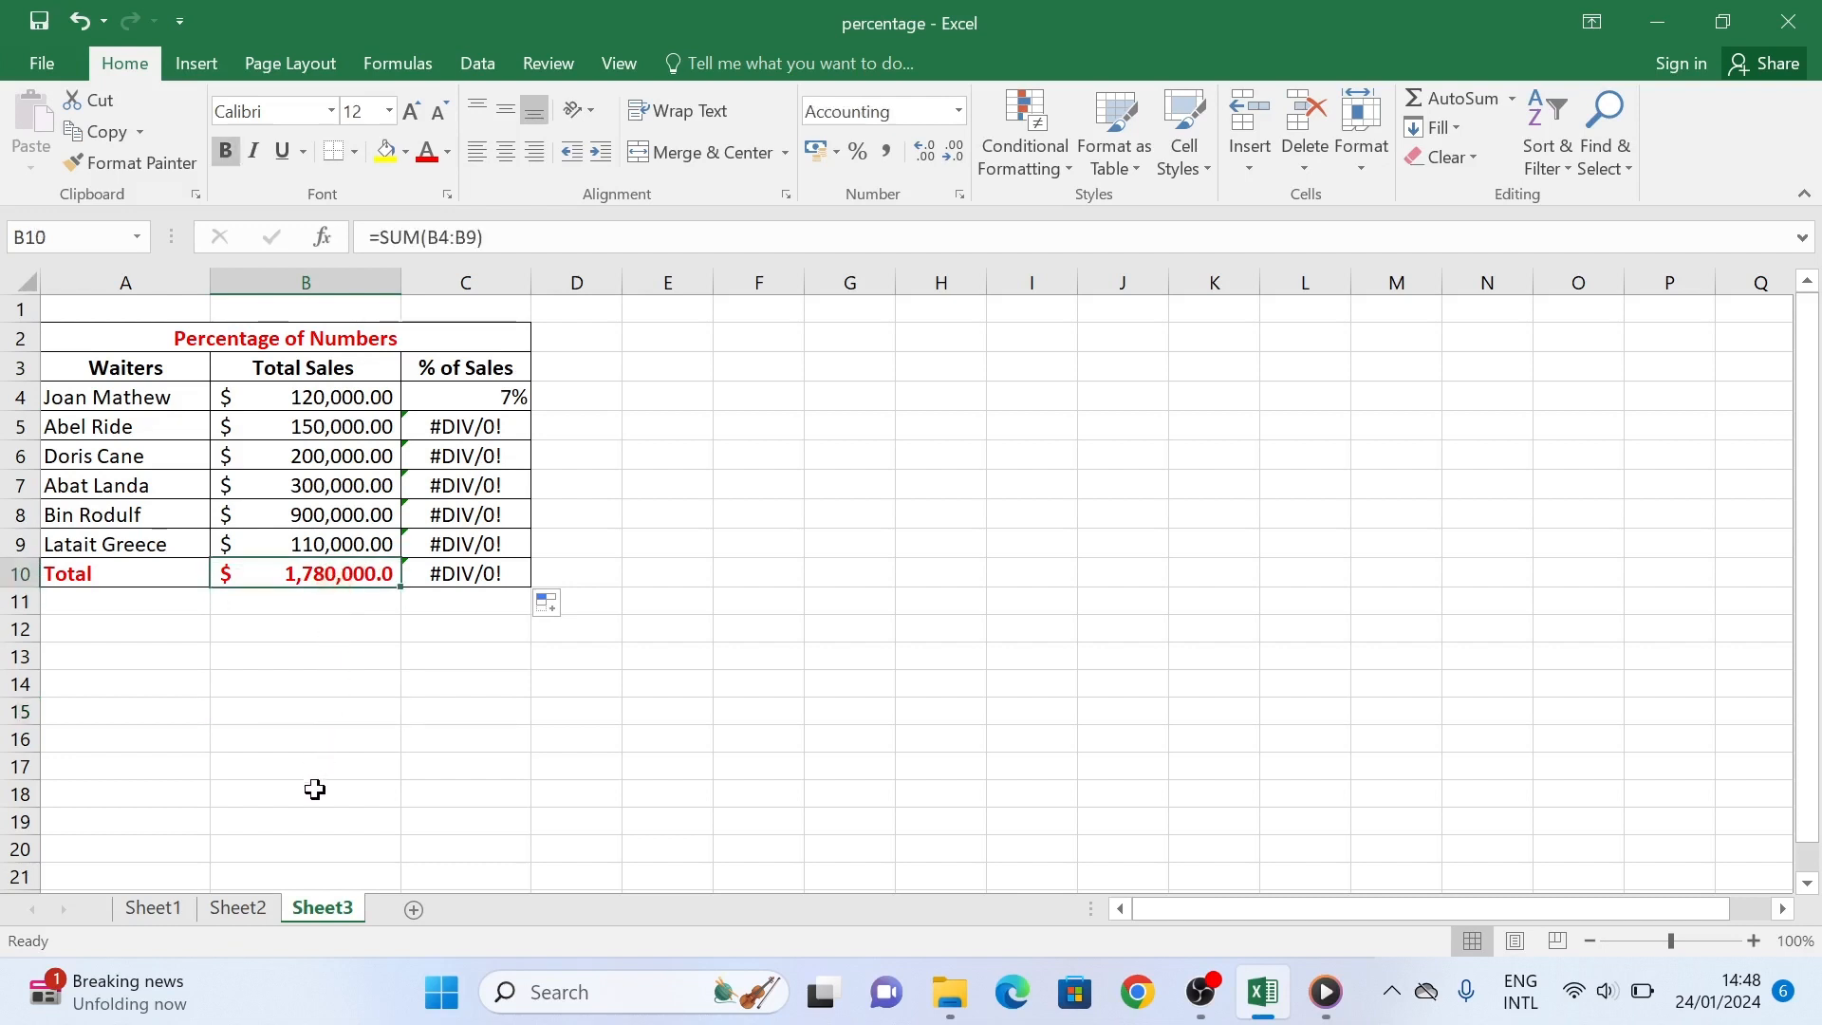
pyautogui.click(285, 741)
pyautogui.click(281, 814)
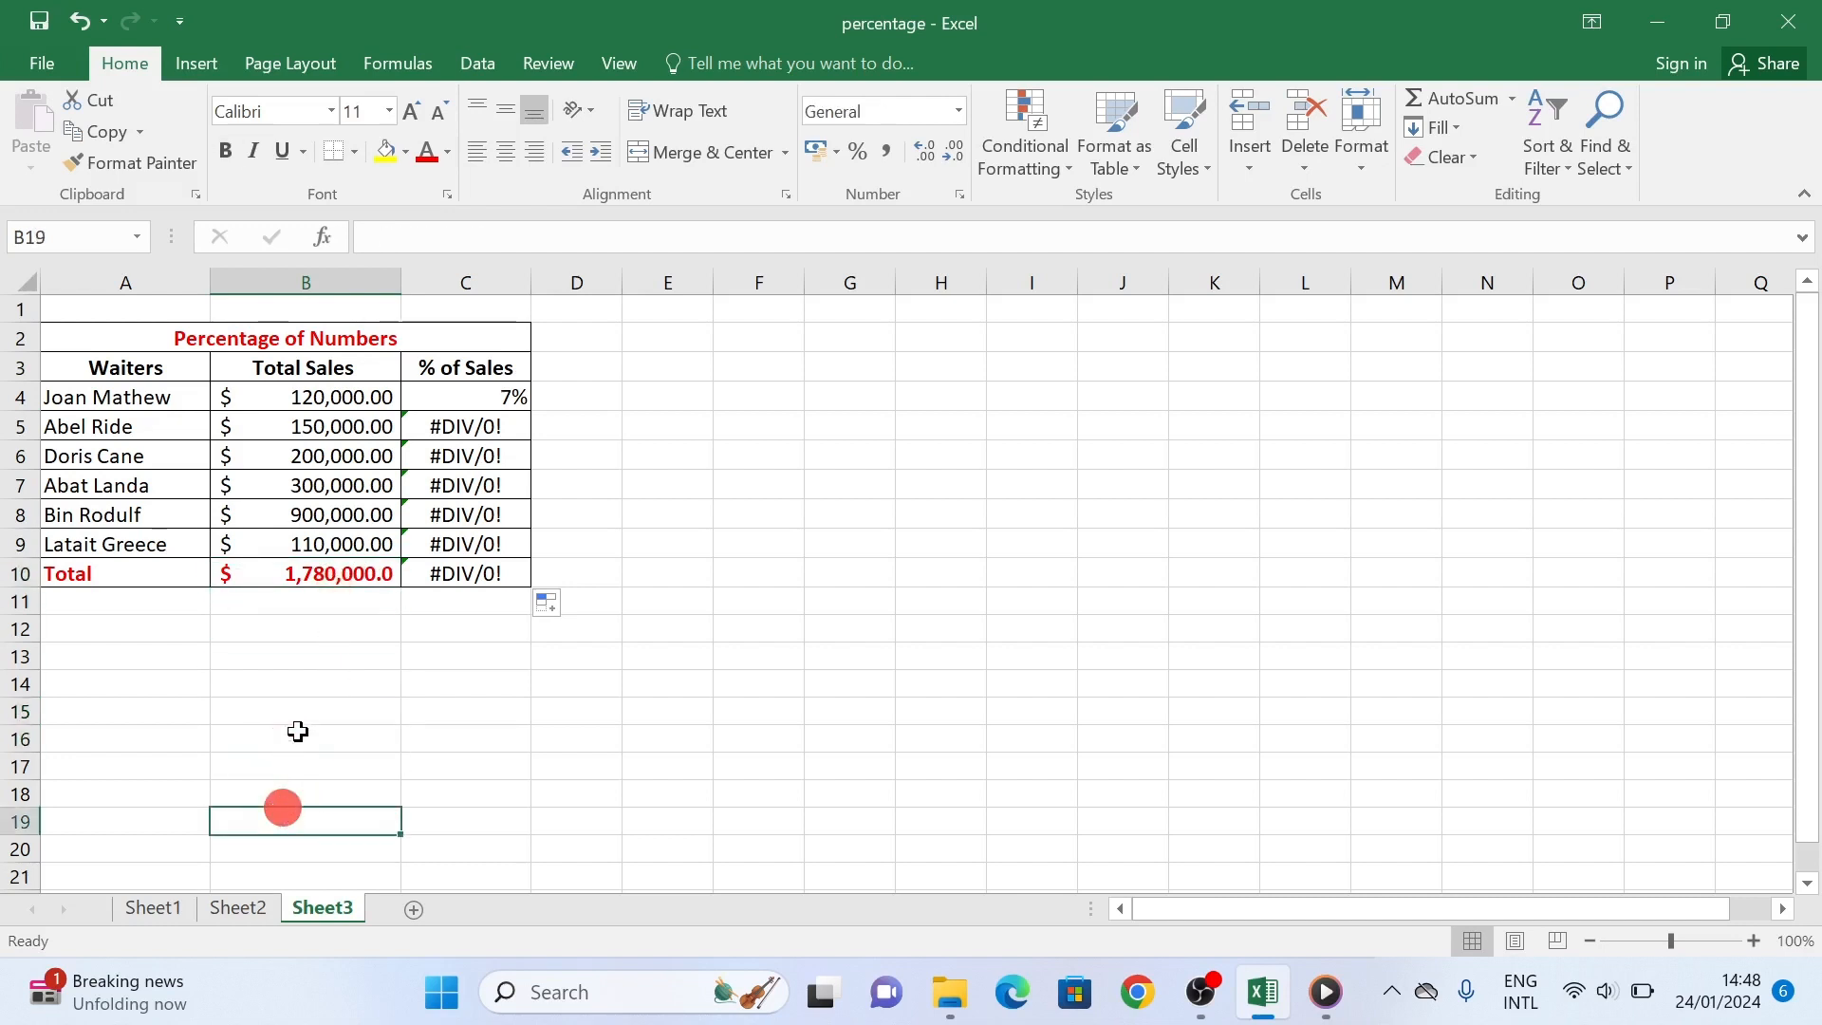
pyautogui.click(465, 426)
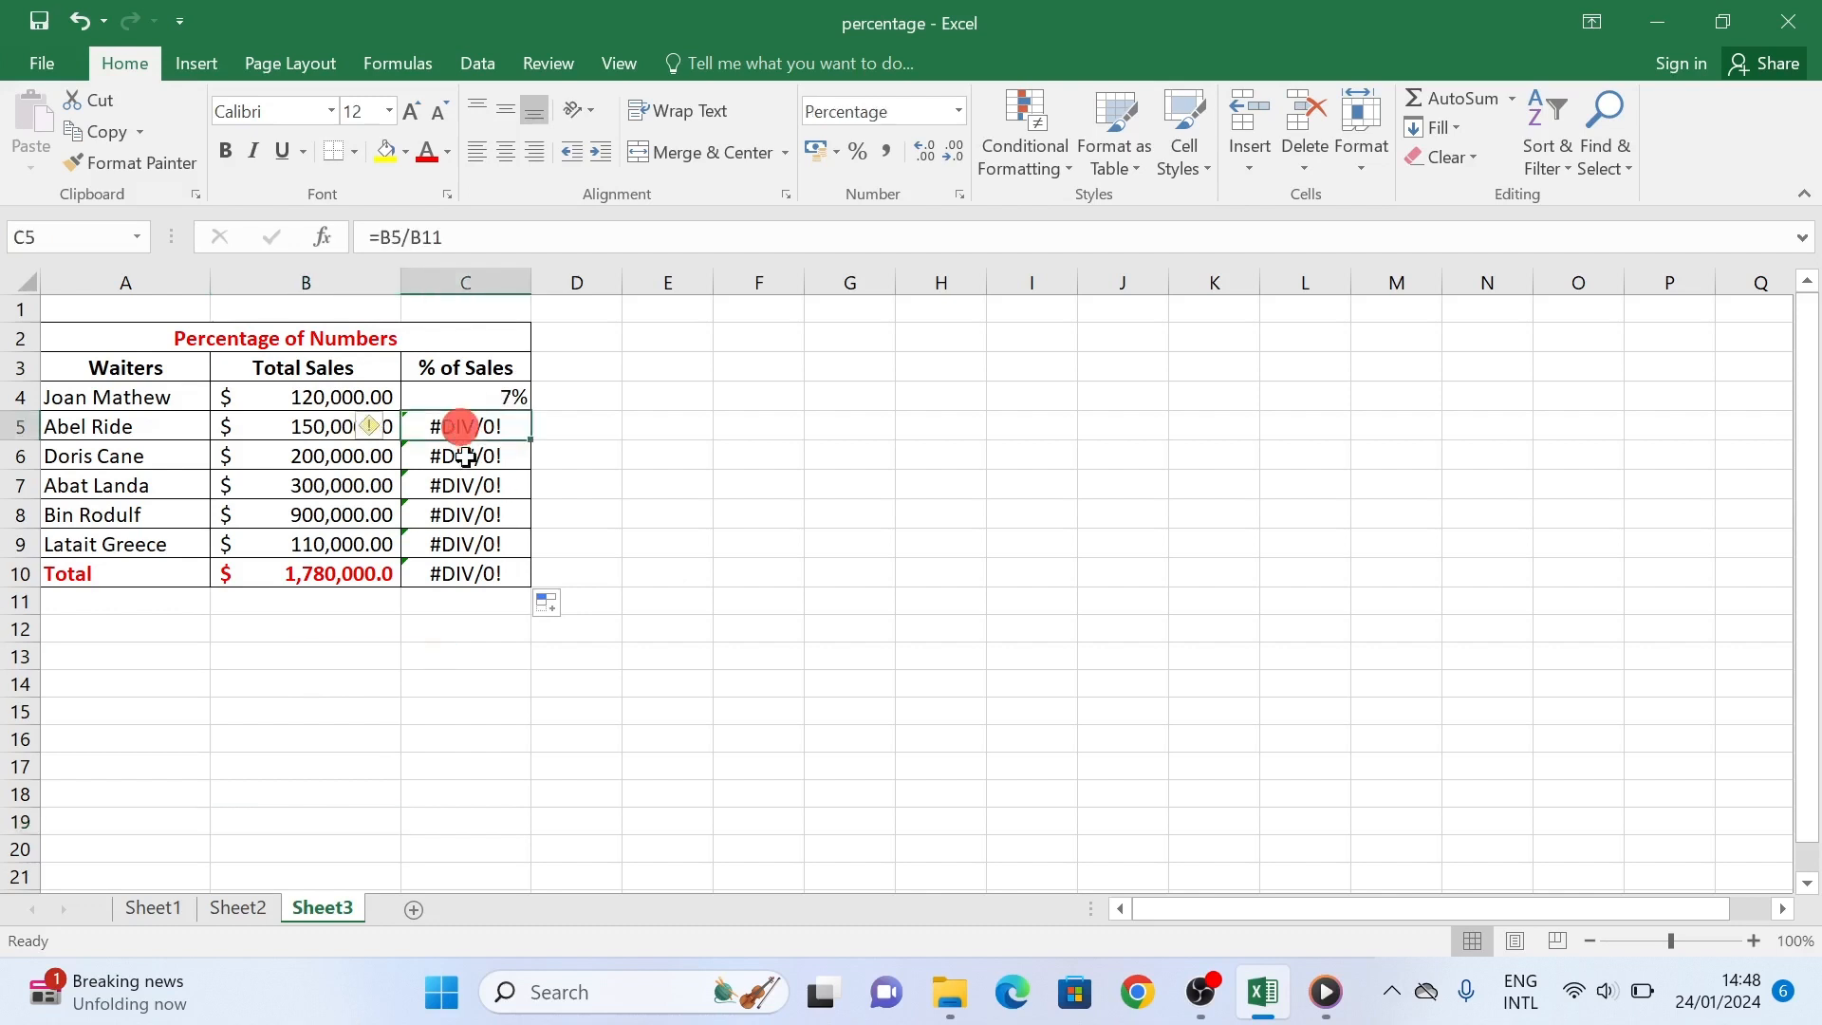
pyautogui.click(471, 463)
pyautogui.click(472, 514)
pyautogui.click(482, 573)
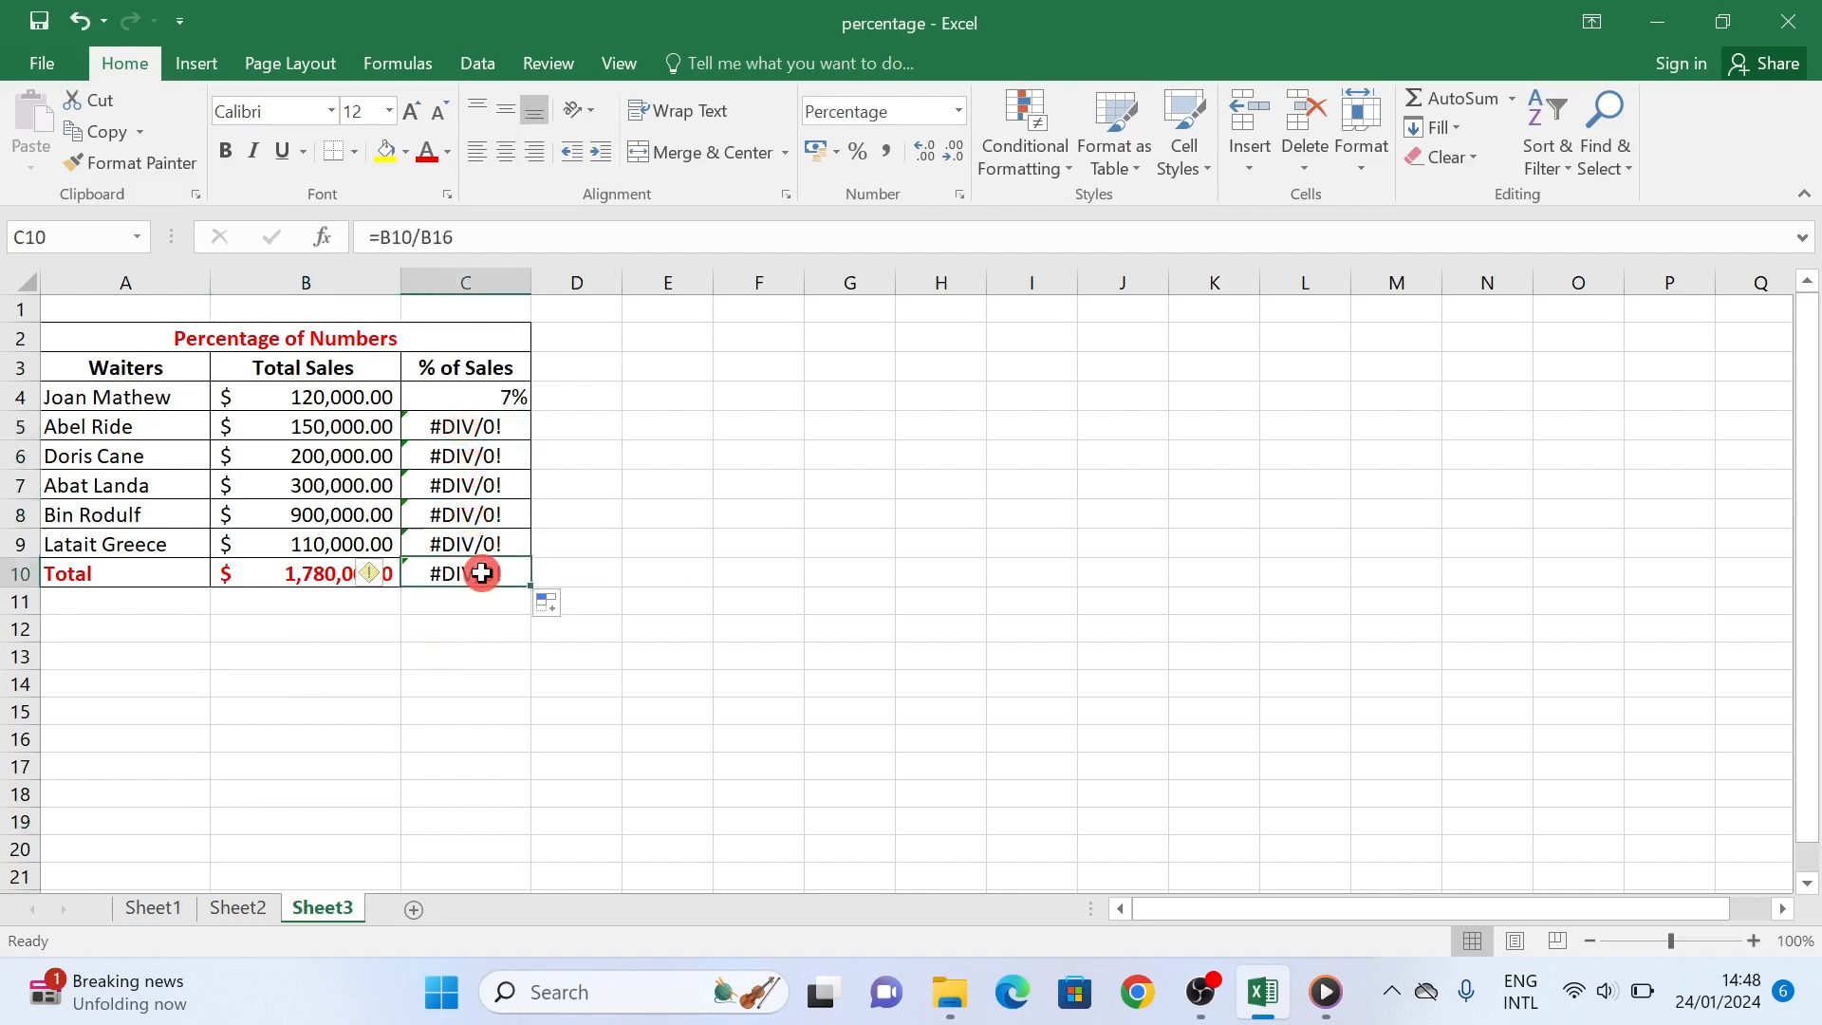
pyautogui.click(330, 634)
pyautogui.click(480, 539)
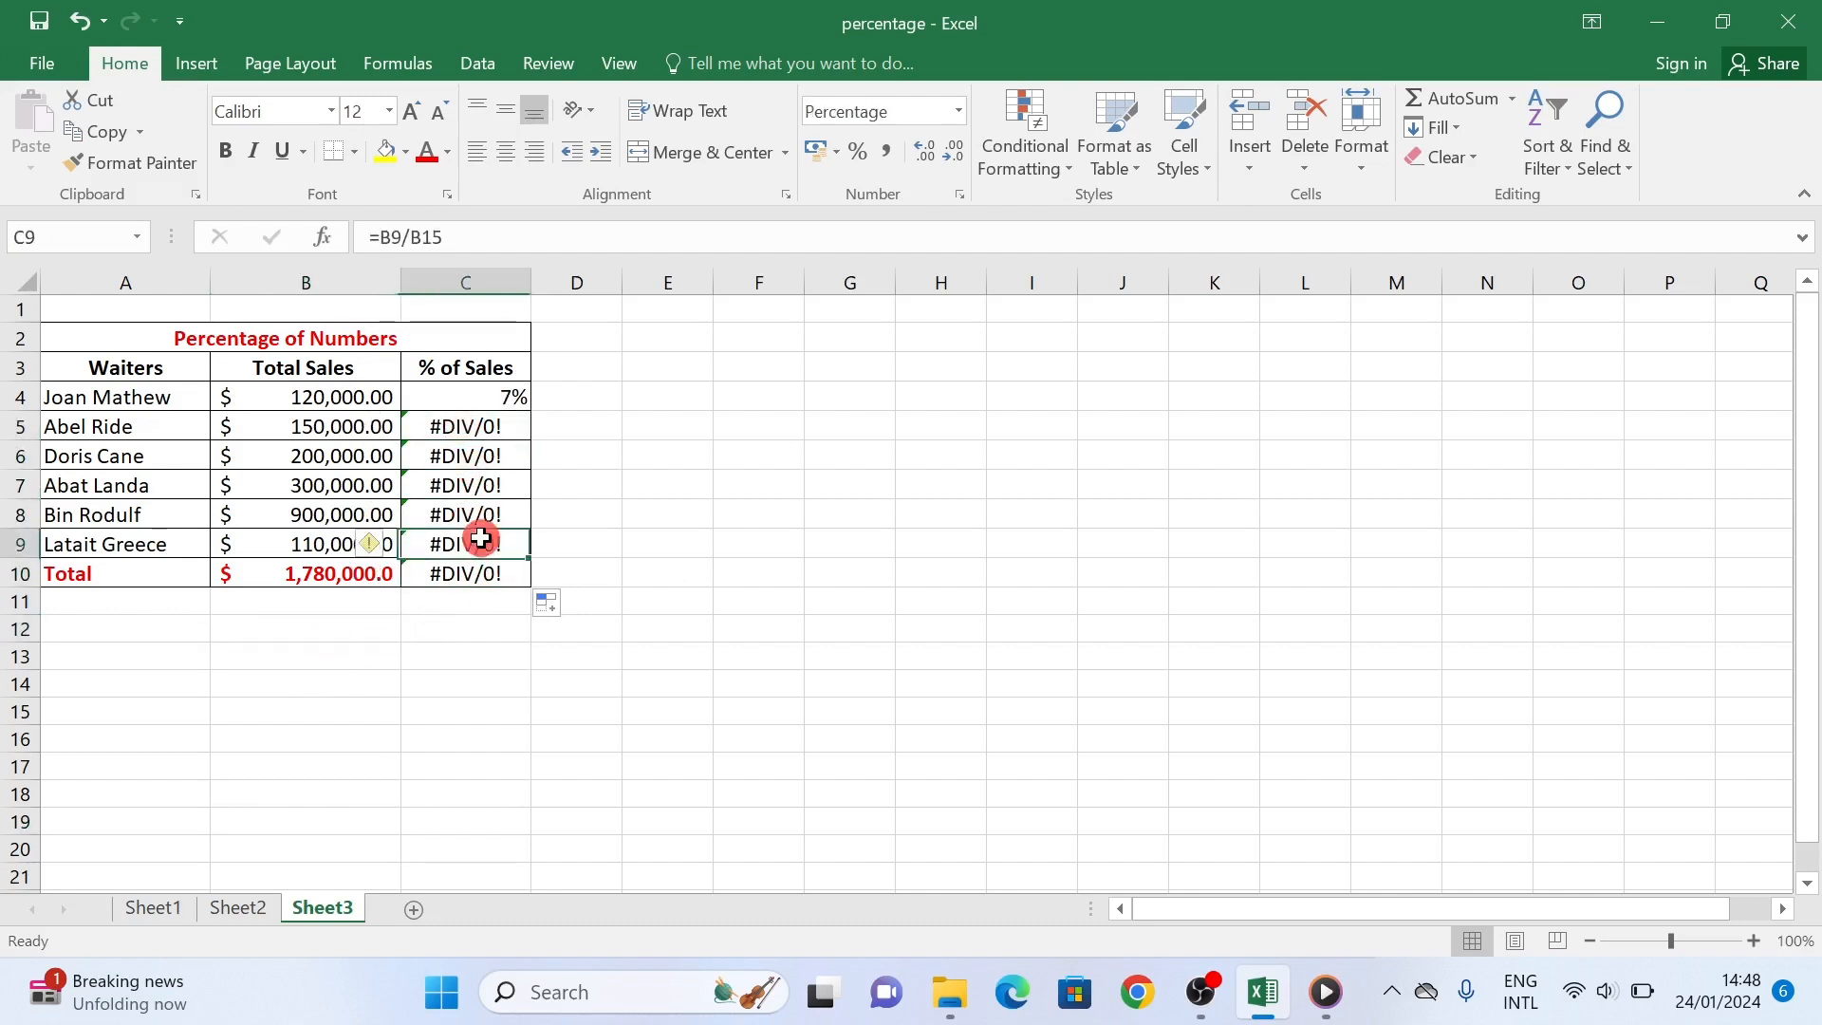
pyautogui.click(498, 457)
# Make the reference to the total absolute in cell C4 so the formula reads =B4/$B$10.
pyautogui.click(460, 392)
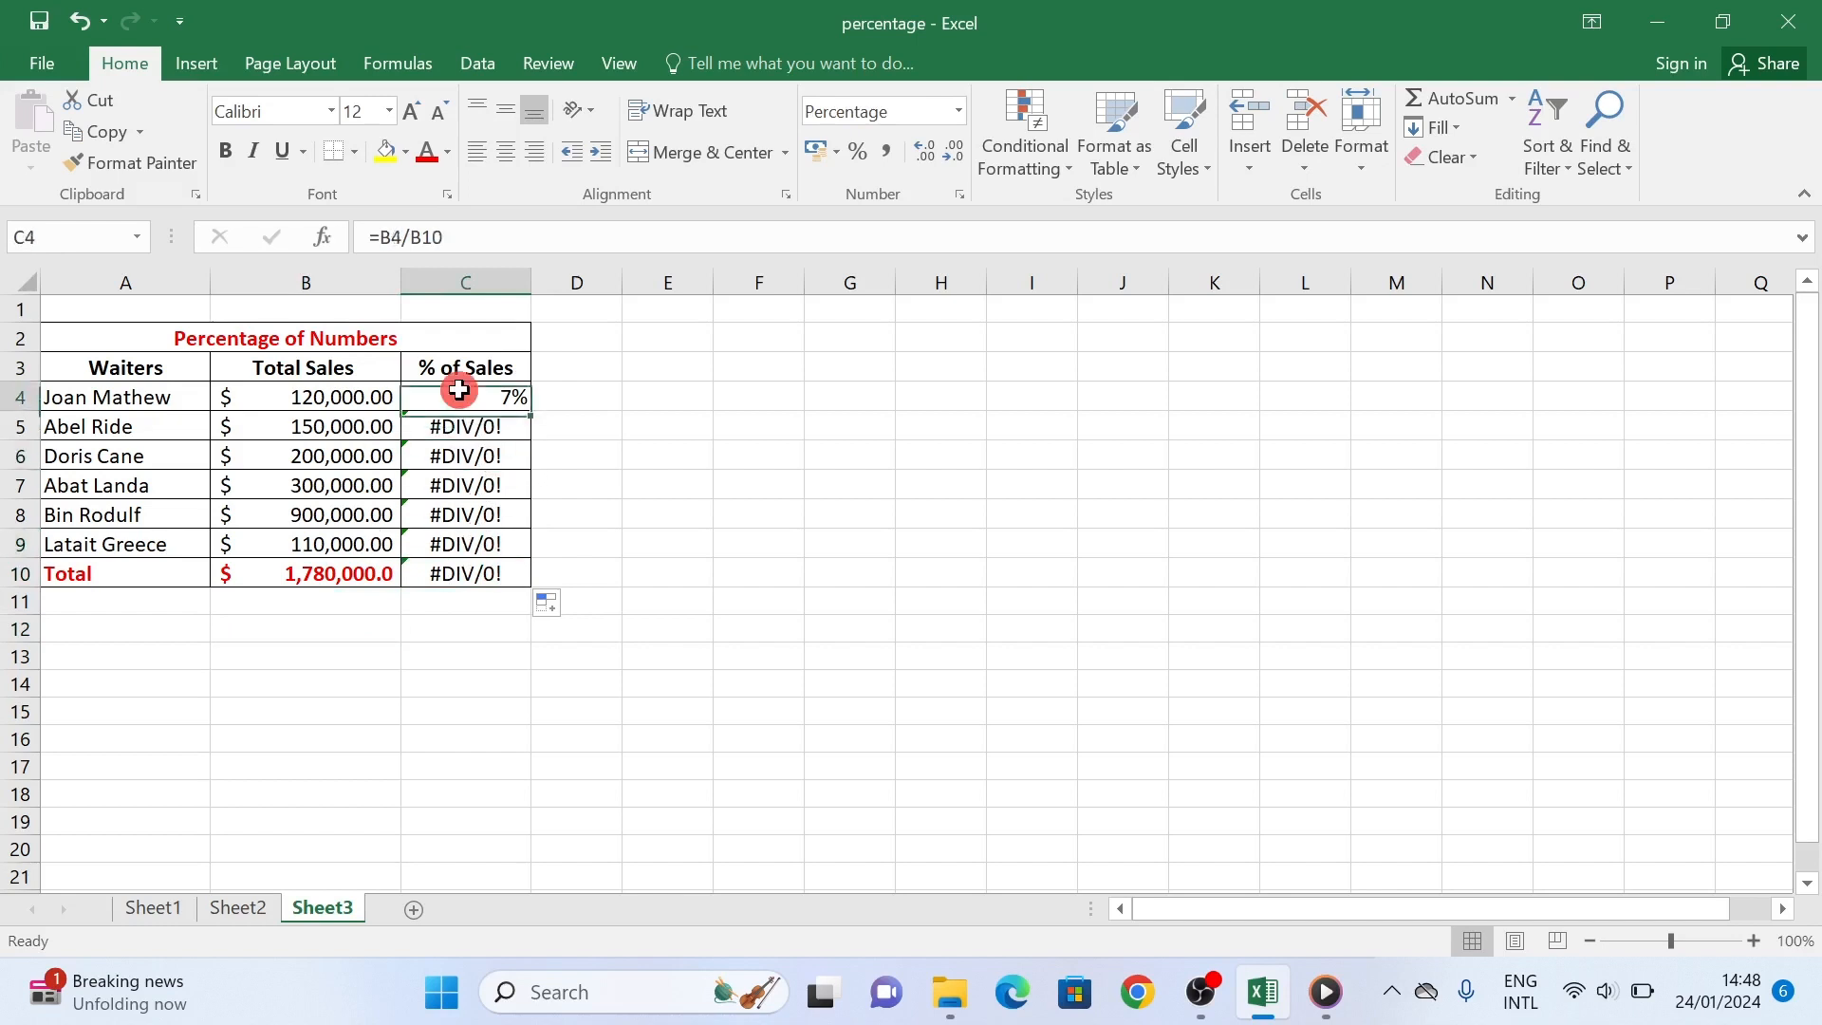
pyautogui.doubleClick(460, 392)
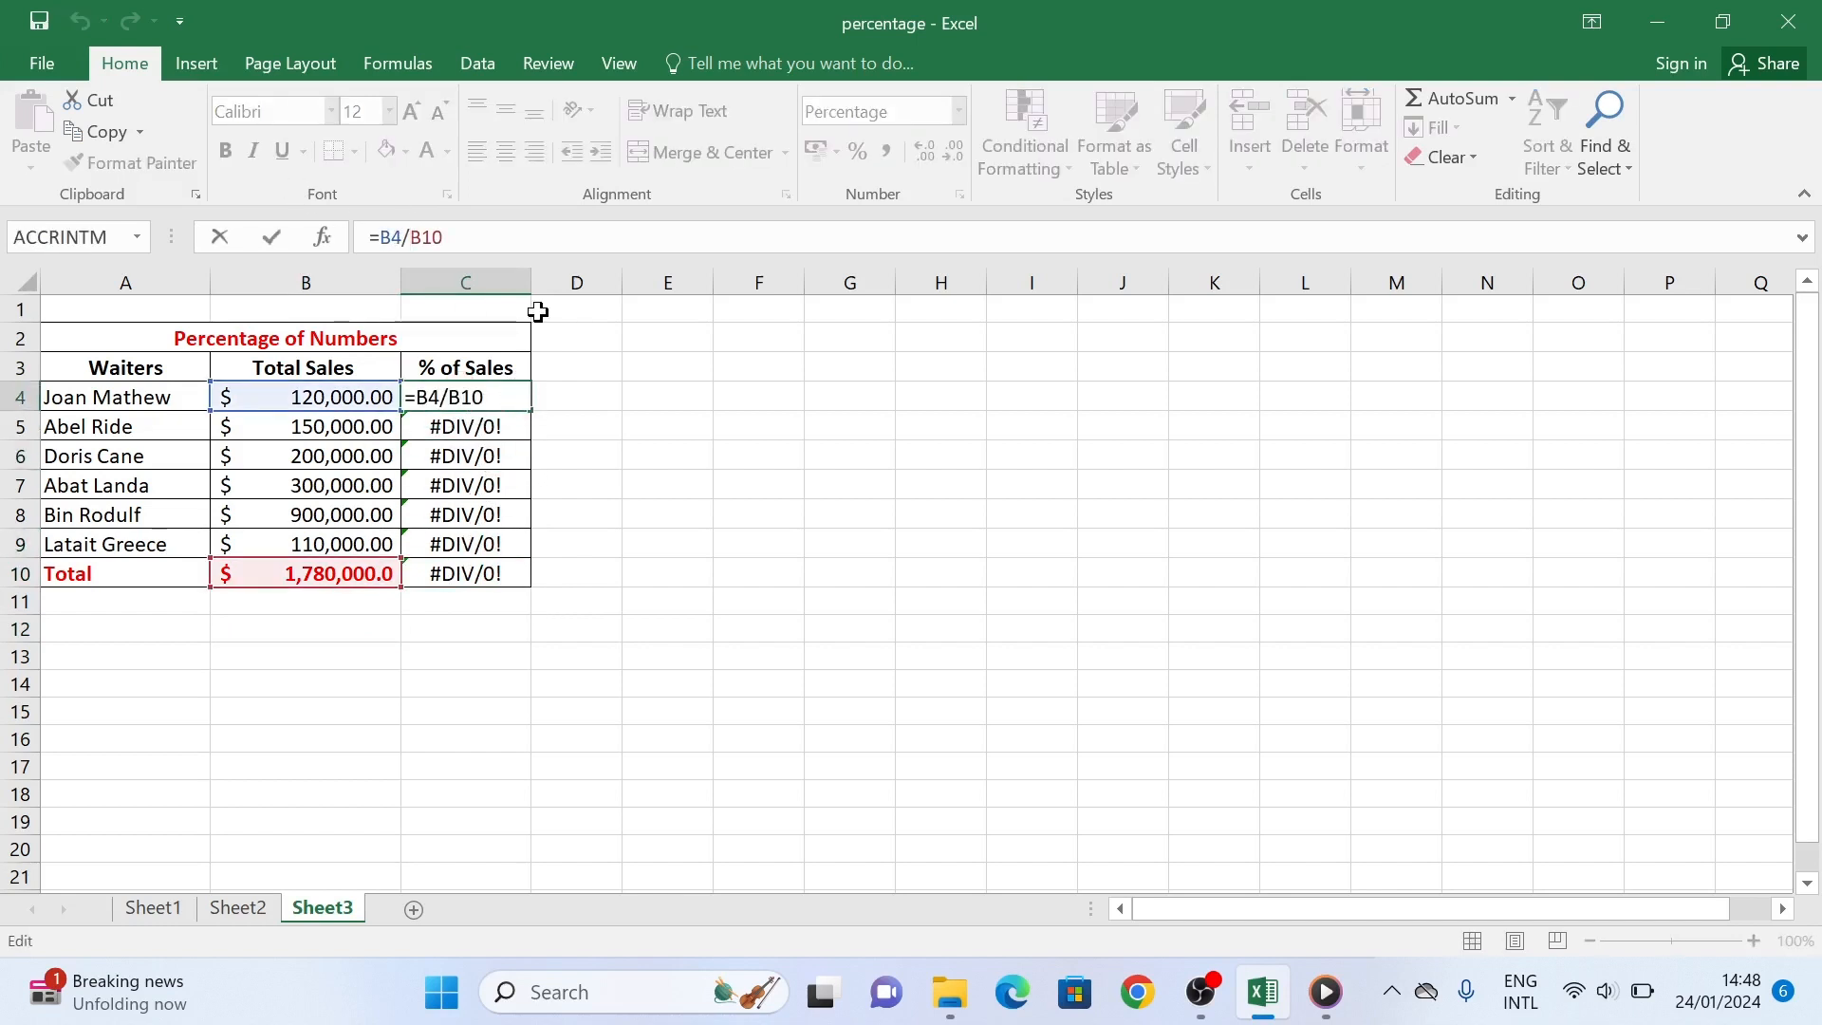
pyautogui.write('$$')
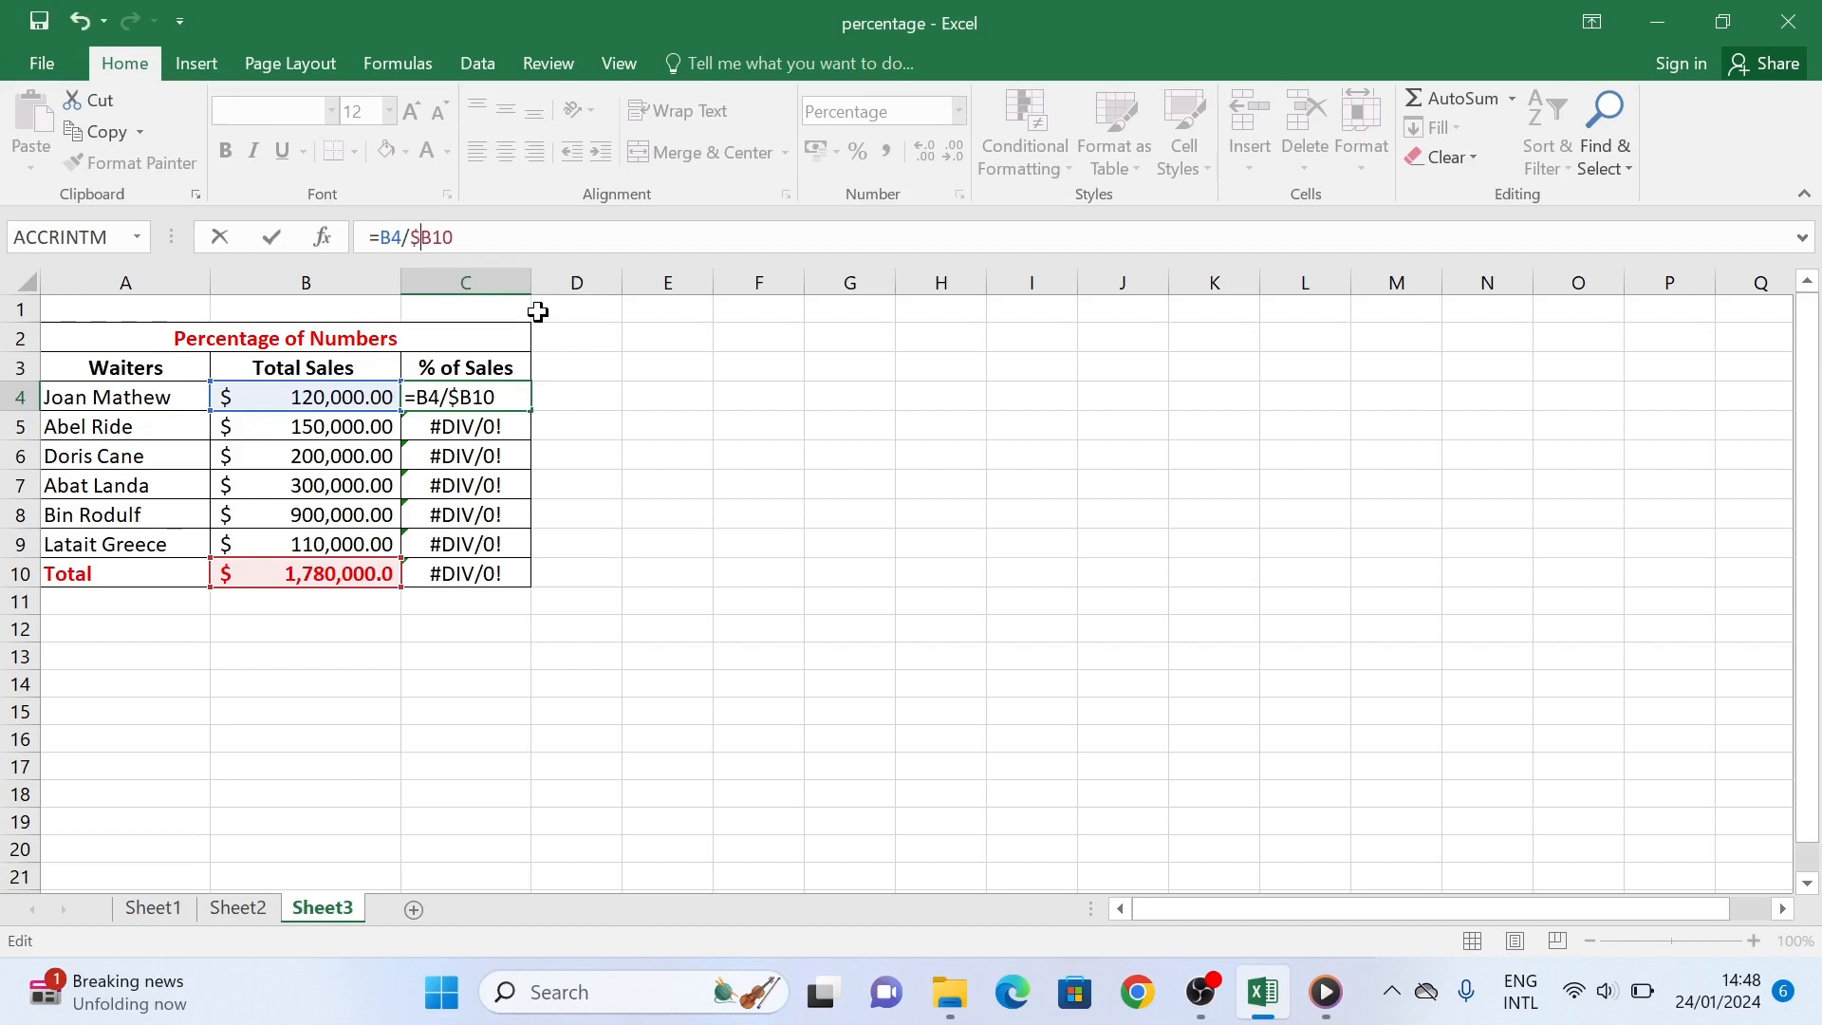
pyautogui.press('BackSpace')
pyautogui.click(423, 237)
pyautogui.write('$')
pyautogui.press('Return')
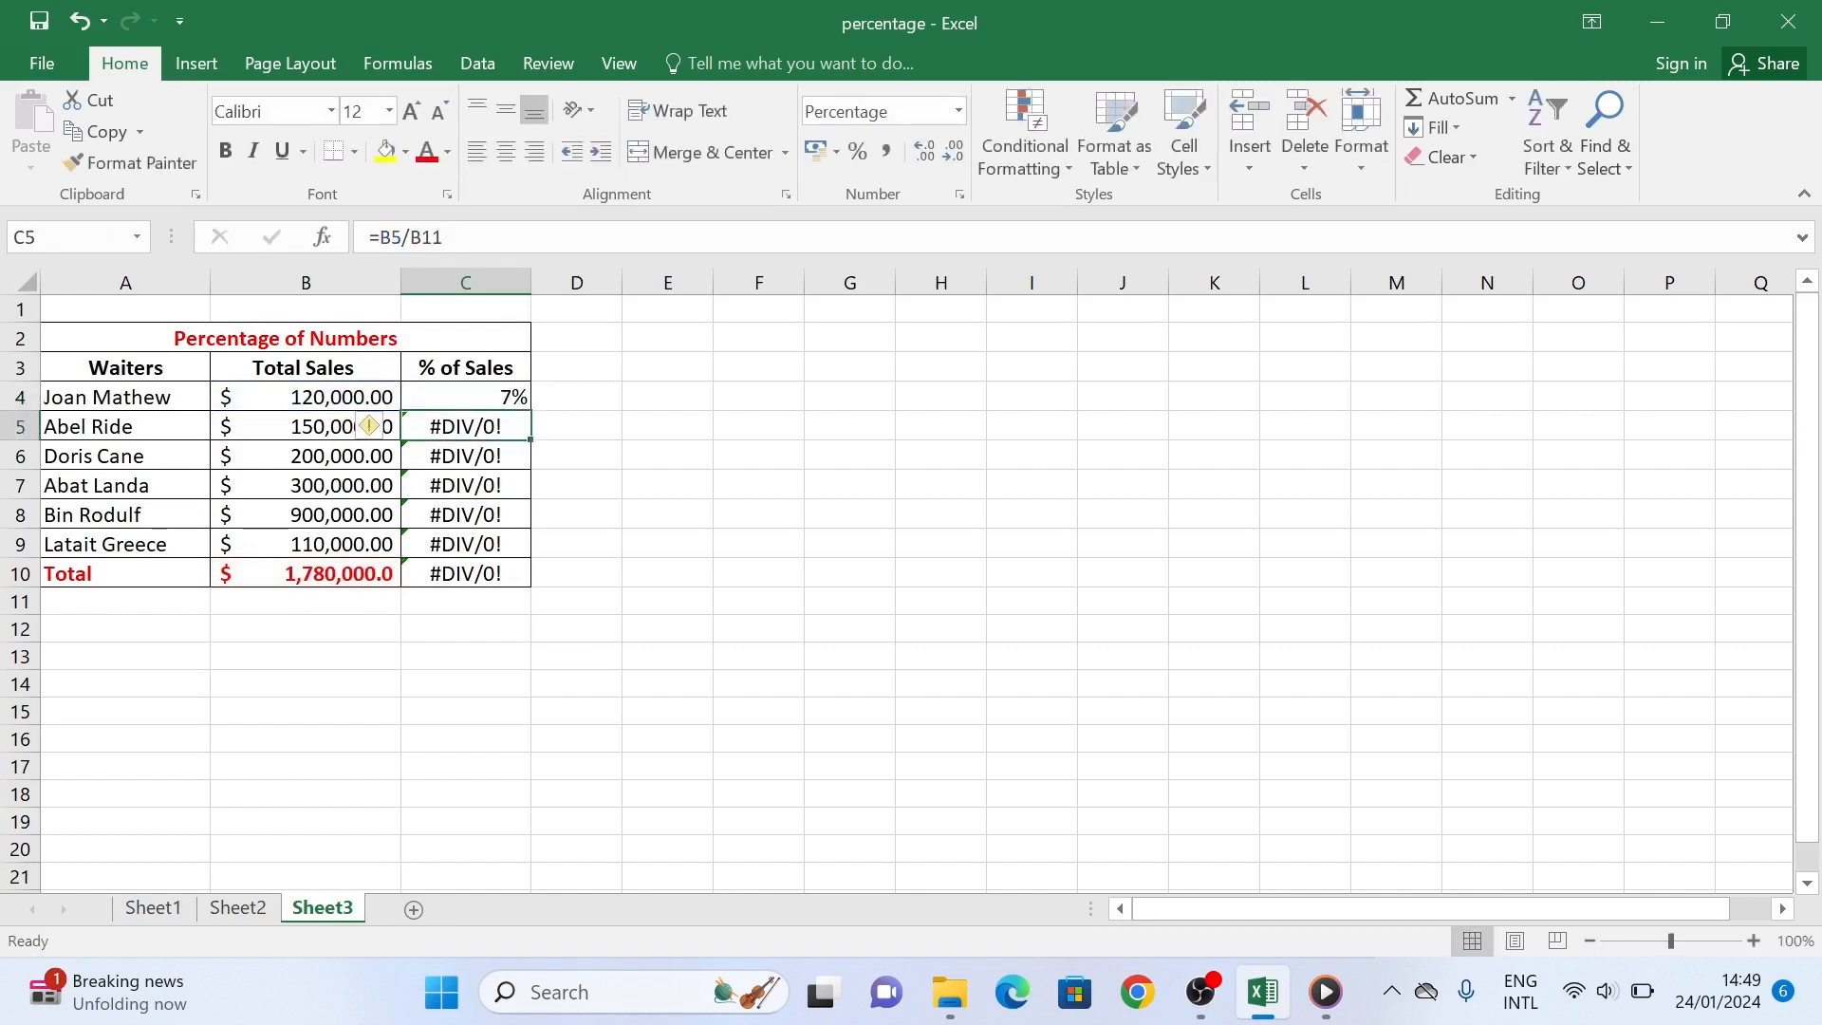
# Fill the % of Sales formula with the absolute total reference from C4 down through C10.
pyautogui.click(506, 398)
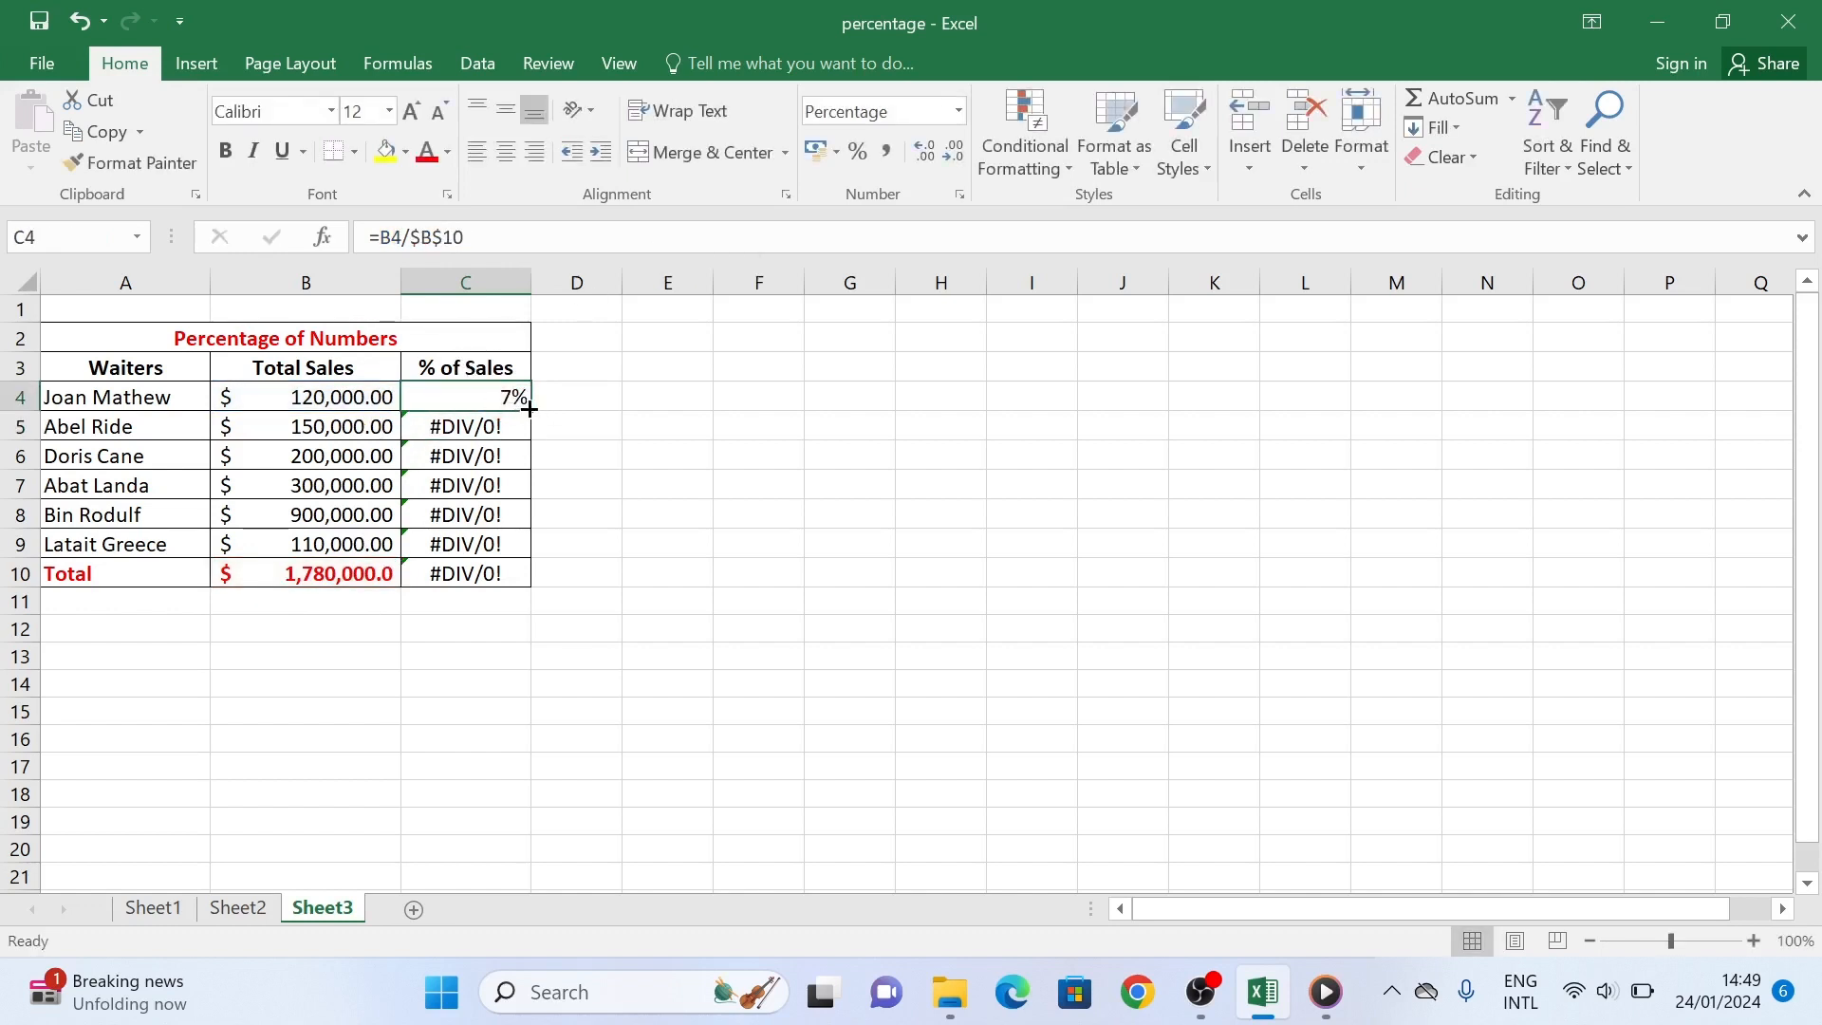
pyautogui.moveTo(529, 409); pyautogui.dragTo(537, 575)
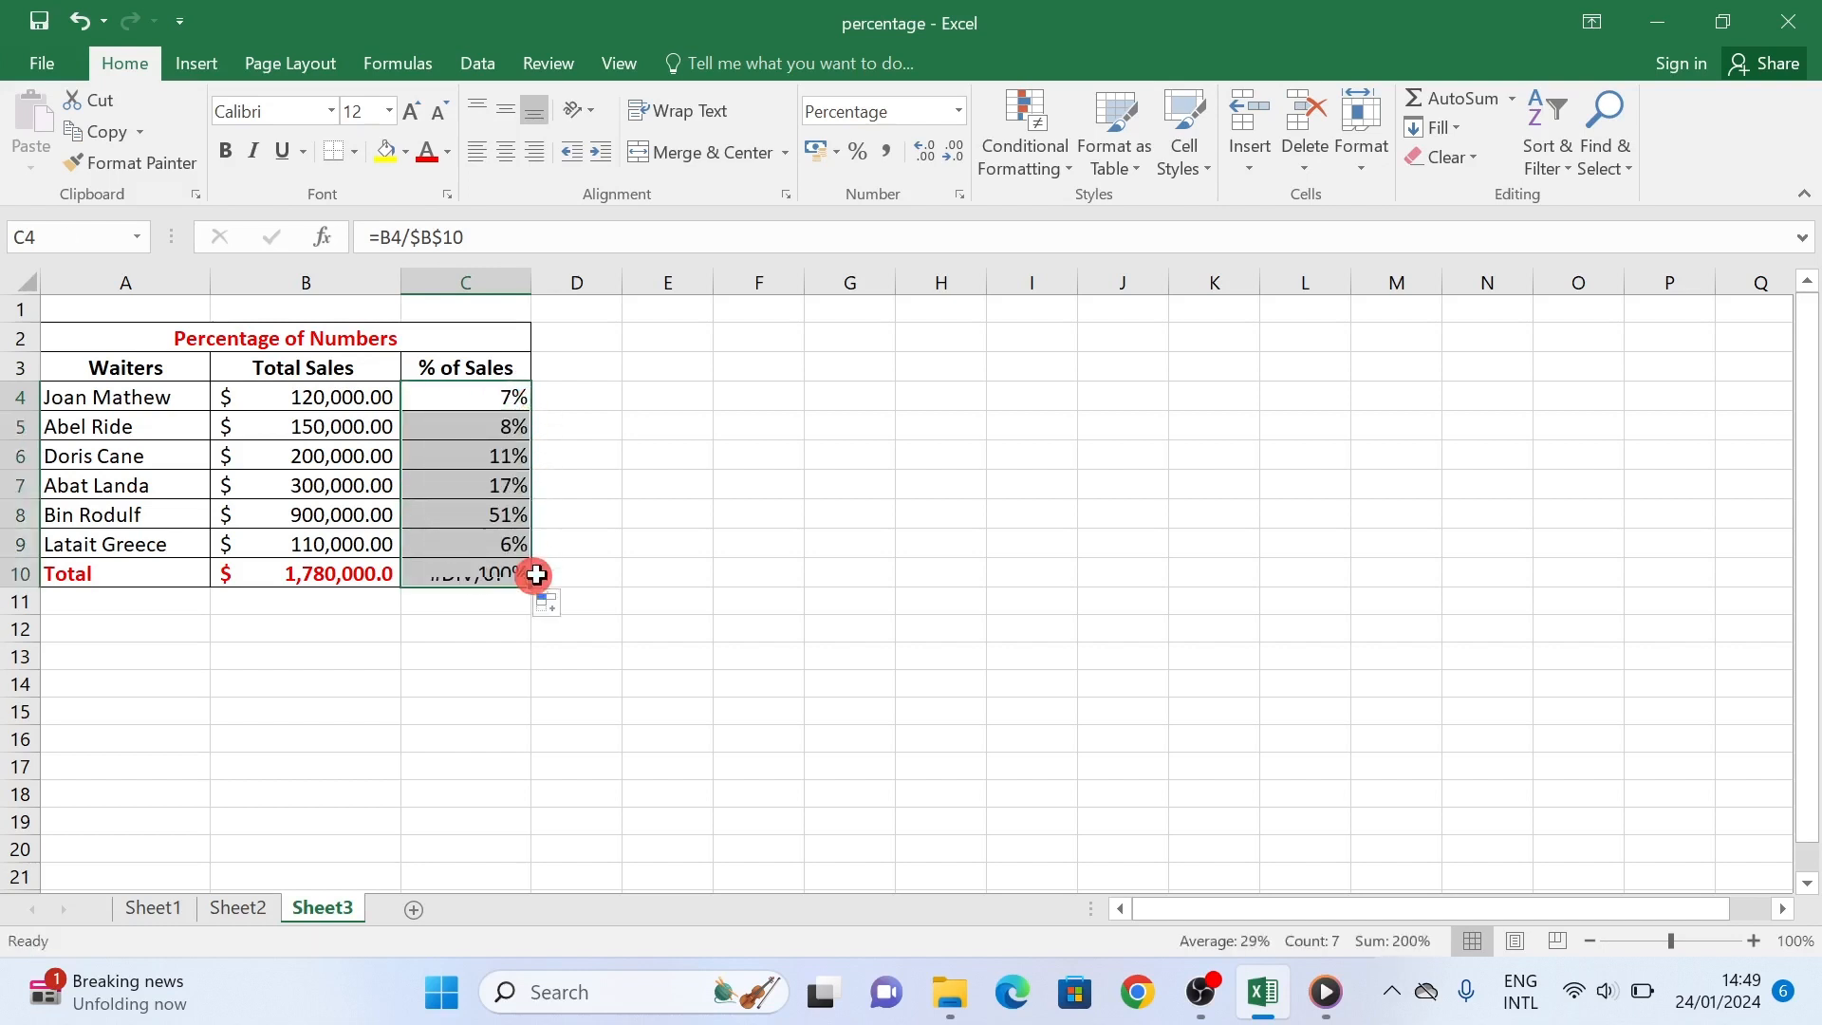
pyautogui.click(415, 634)
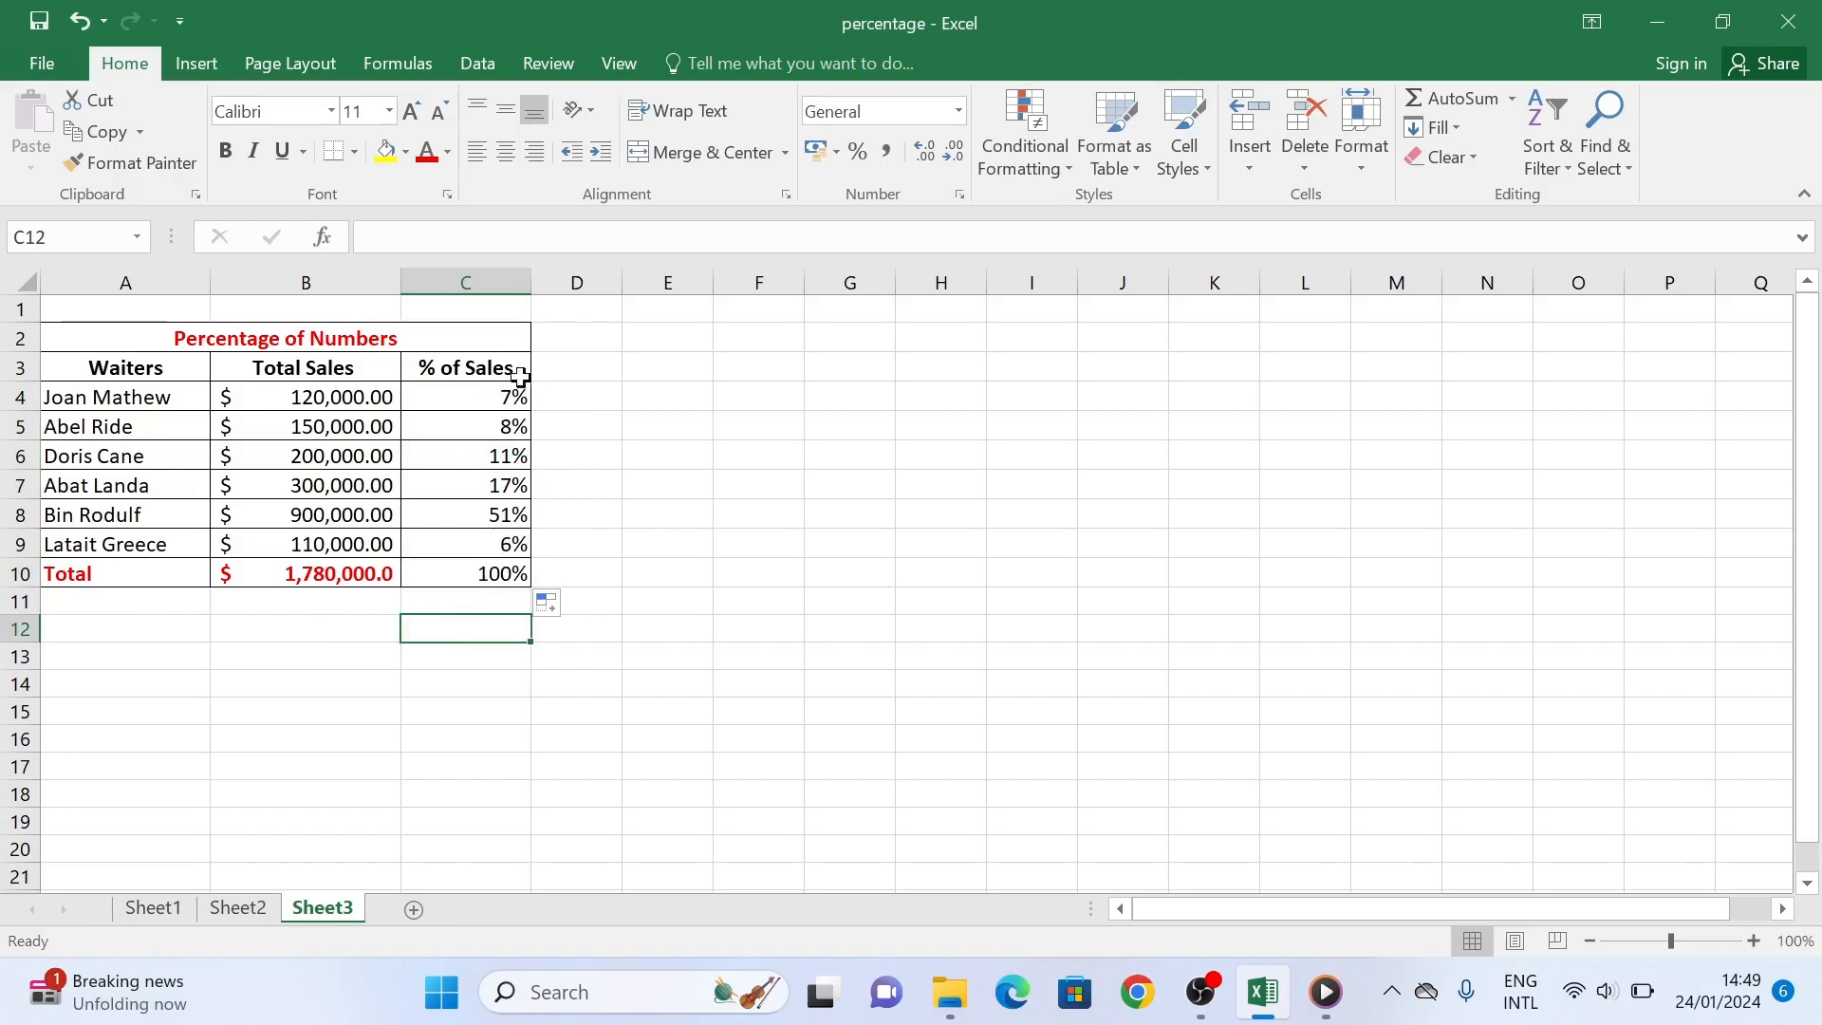